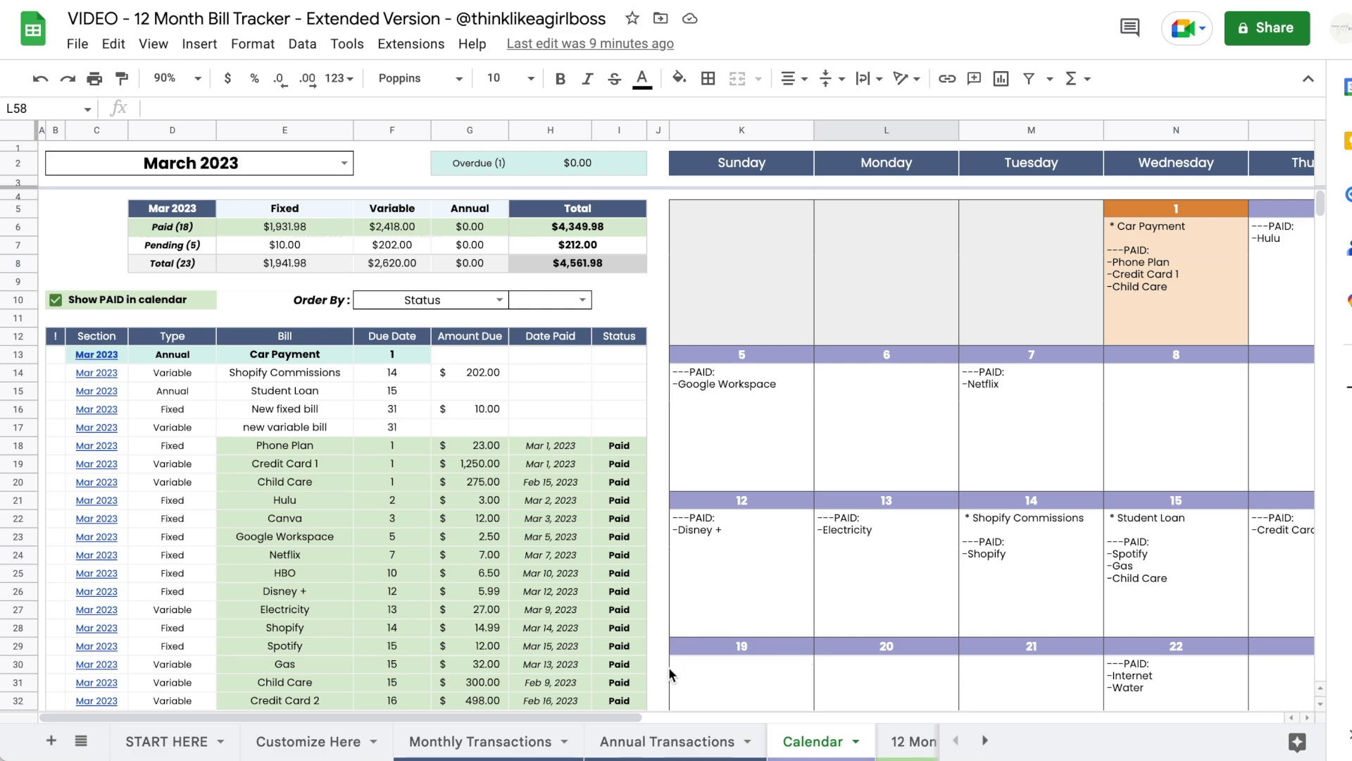
# - Open the Customize Here sheet and look at the starting month choices and the year setting
pyautogui.click(326, 743)
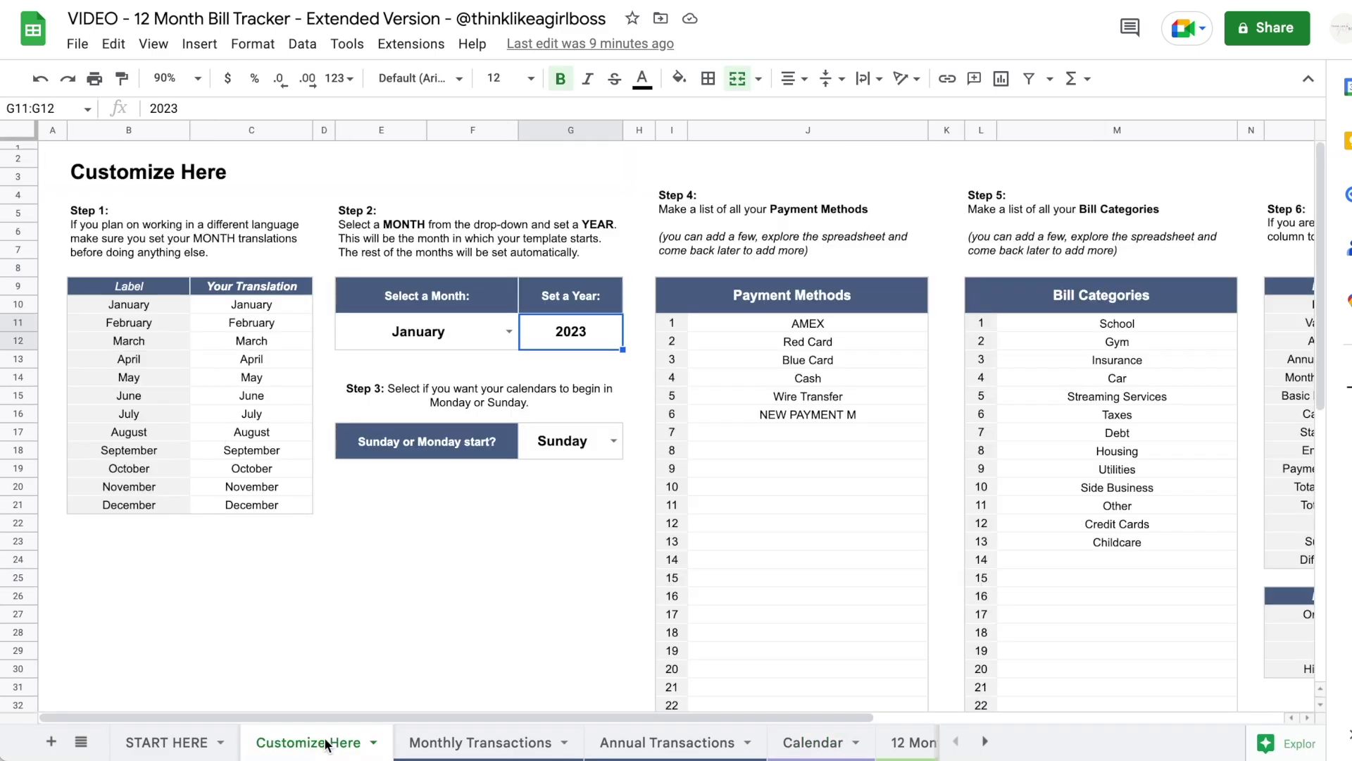
pyautogui.click(509, 332)
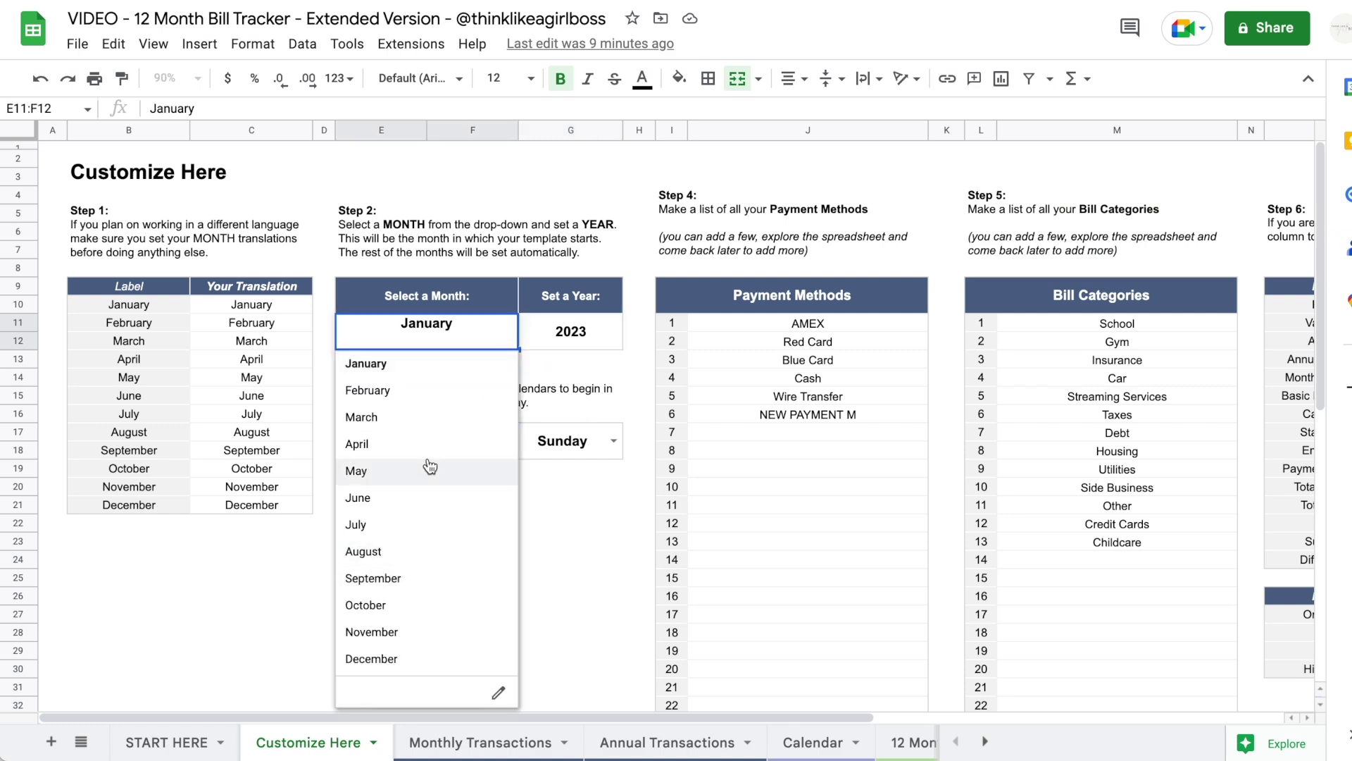
pyautogui.click(581, 340)
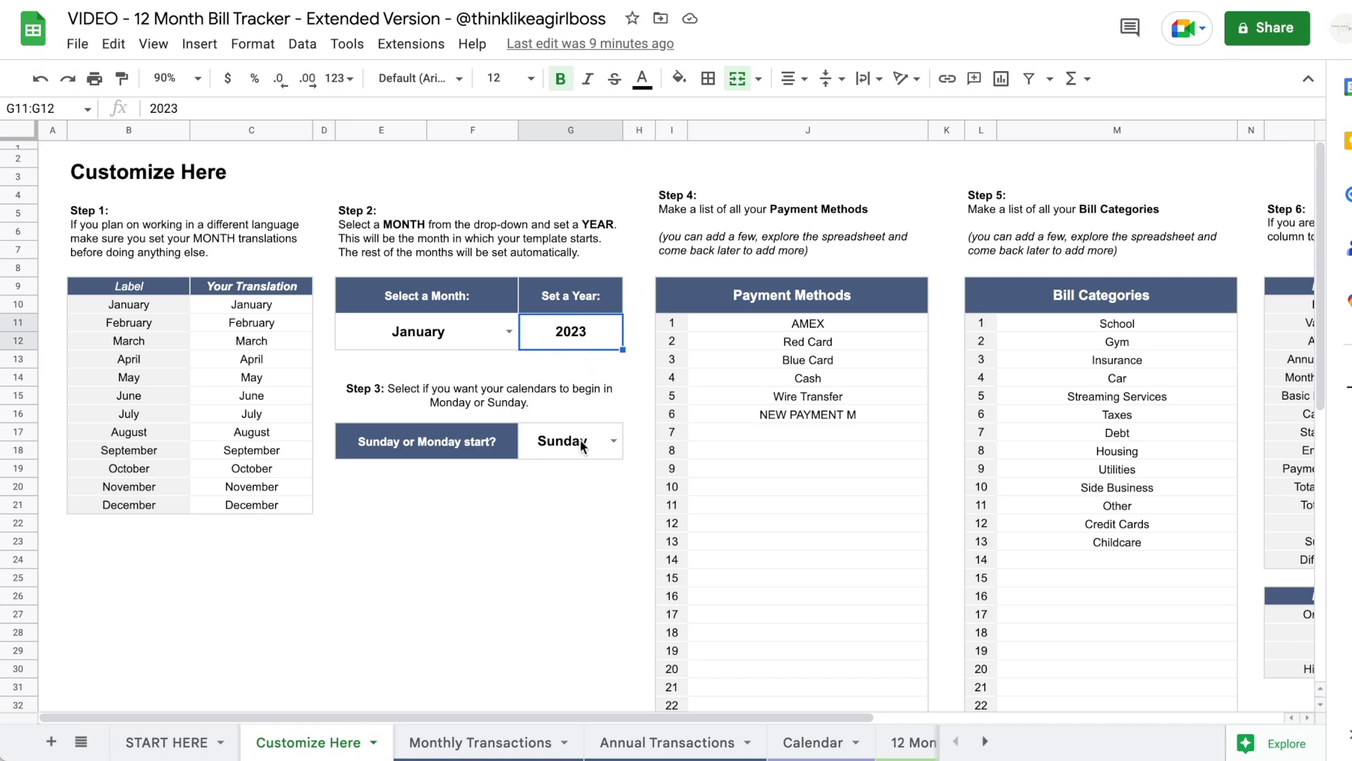
# - Review the Monthly Transactions sheet's fixed and variable bills across the January to May 2023 sections
pyautogui.click(481, 741)
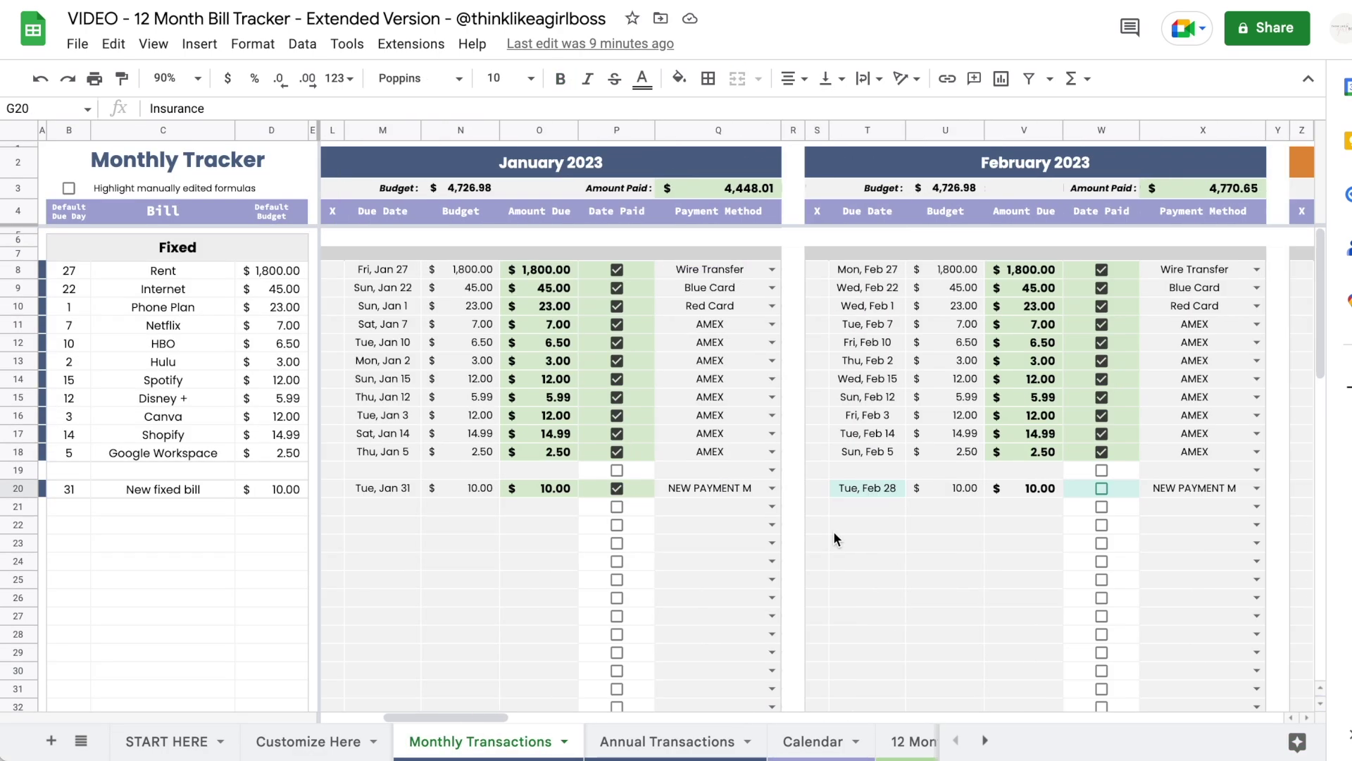
pyautogui.scroll(-6, 720, 624)
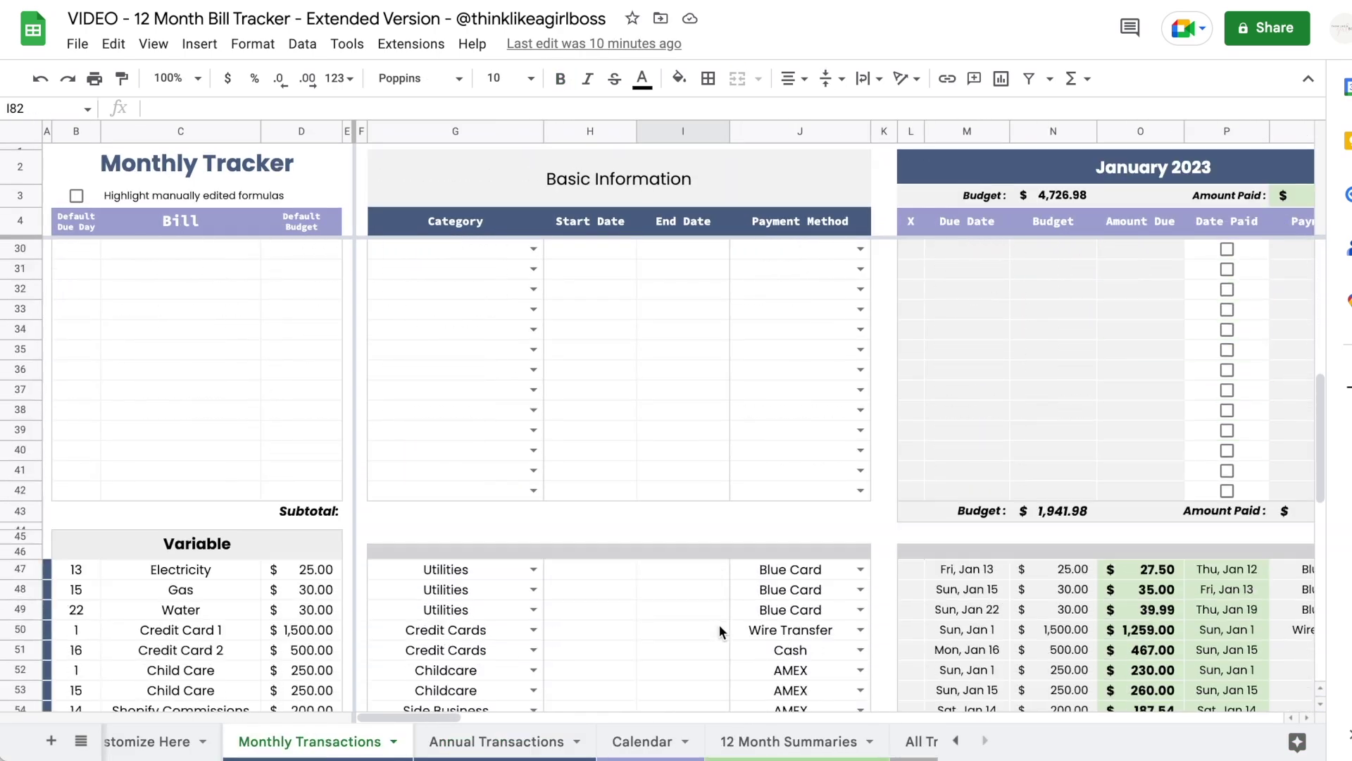
pyautogui.hscroll(5, 720, 624)
pyautogui.hscroll(10, 720, 624)
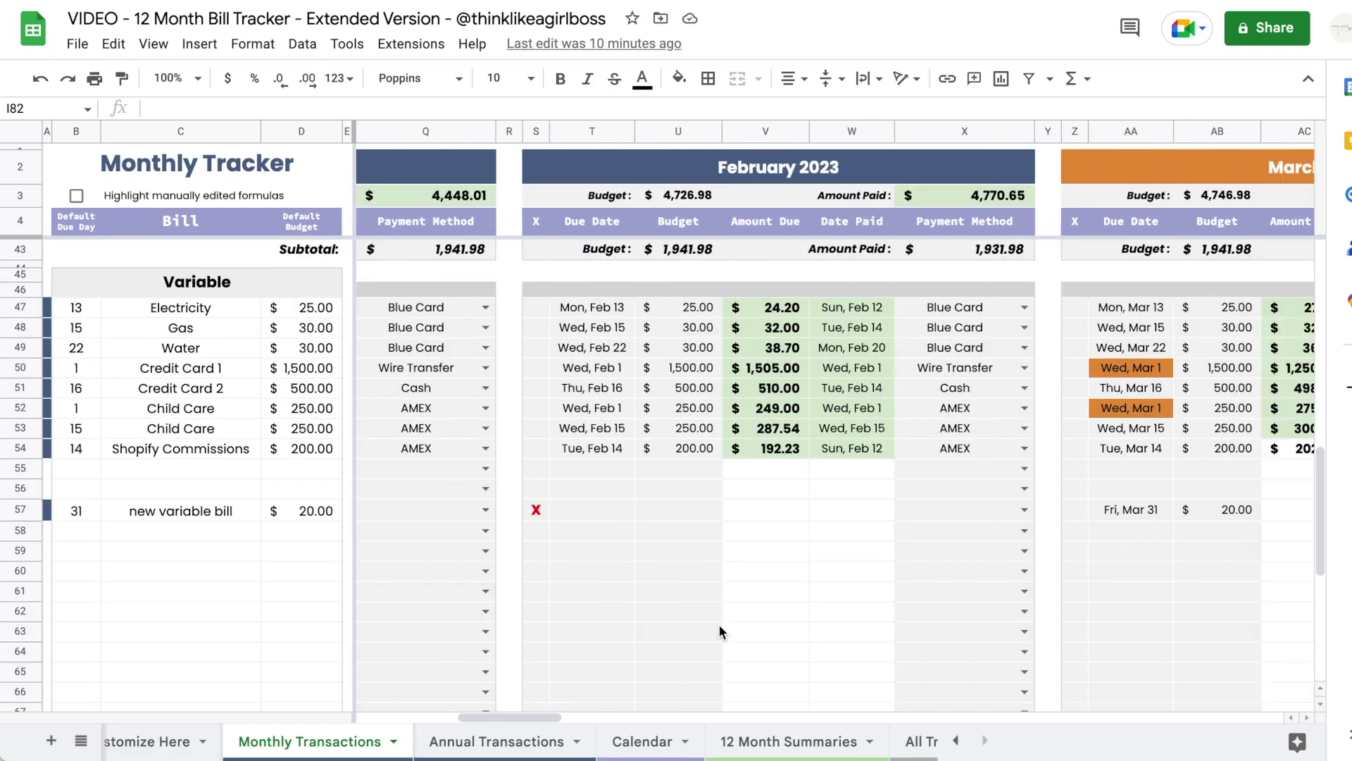
pyautogui.hscroll(5, 720, 624)
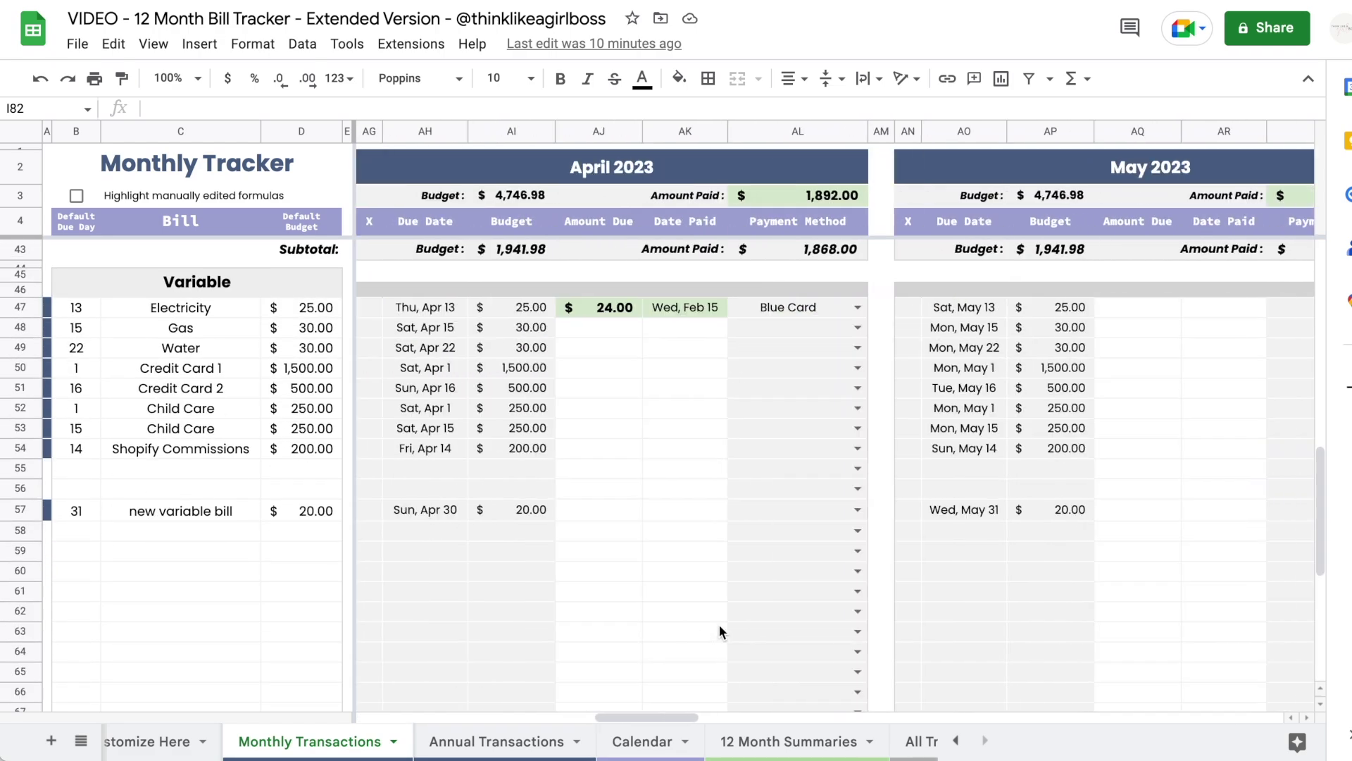
# - Review the Annual Transactions sheet's bill setup and its January to May 2023 sections
pyautogui.click(496, 741)
pyautogui.hscroll(-15, 701, 551)
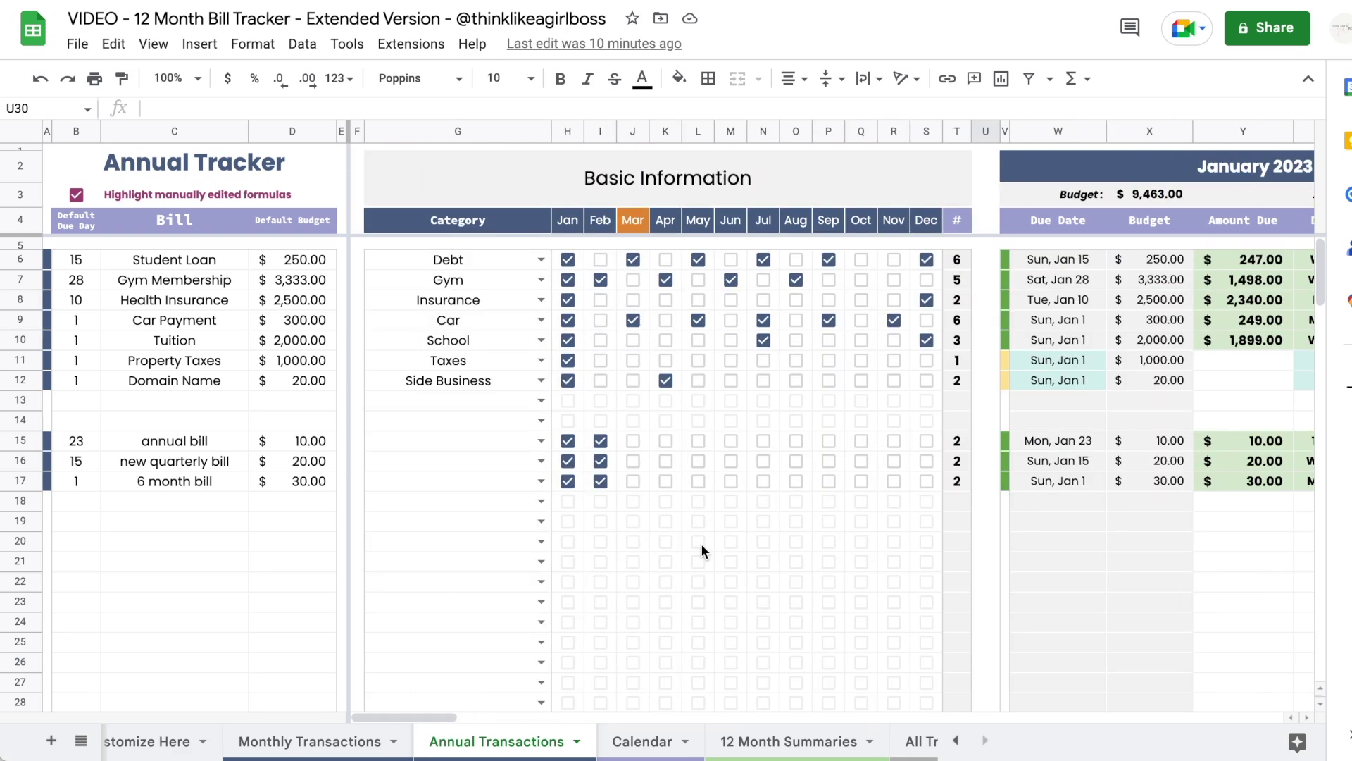
pyautogui.hscroll(4, 702, 551)
pyautogui.hscroll(9, 702, 550)
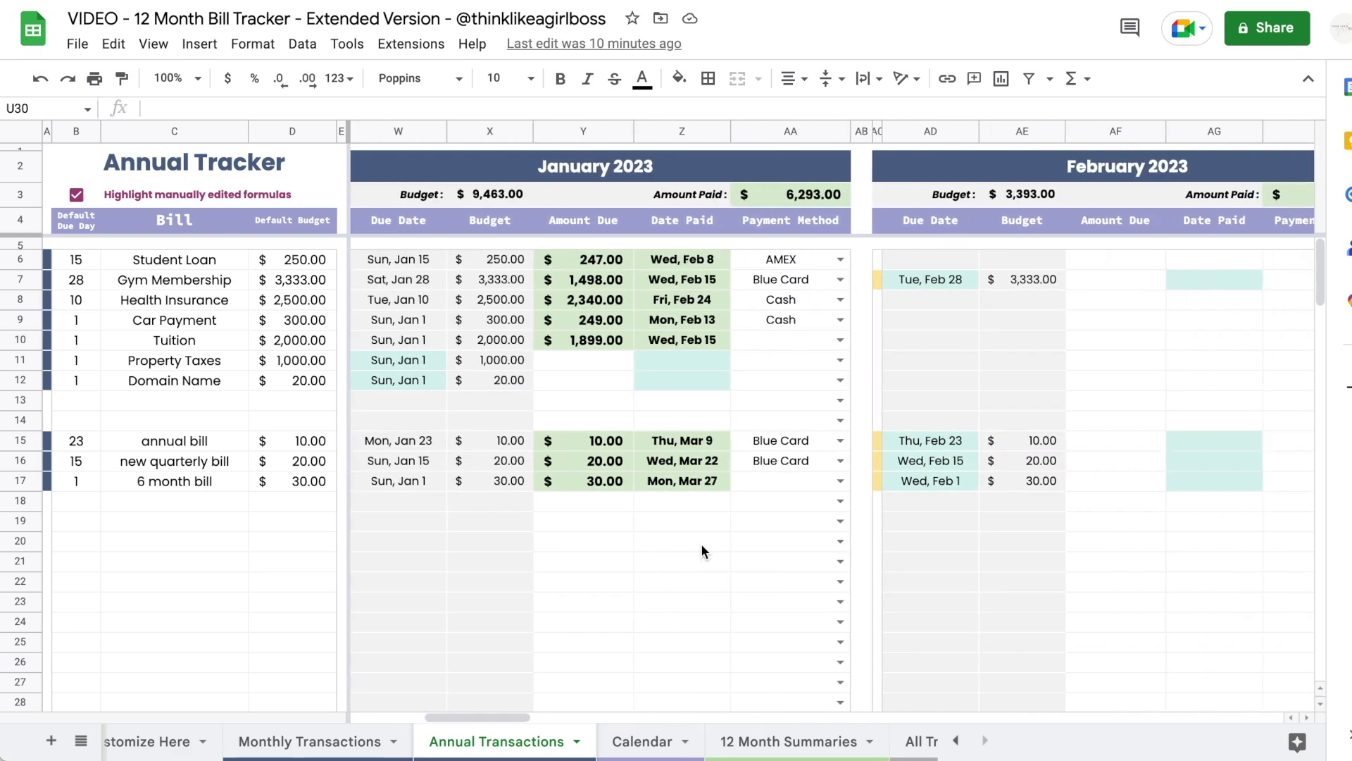
pyautogui.hscroll(9, 701, 551)
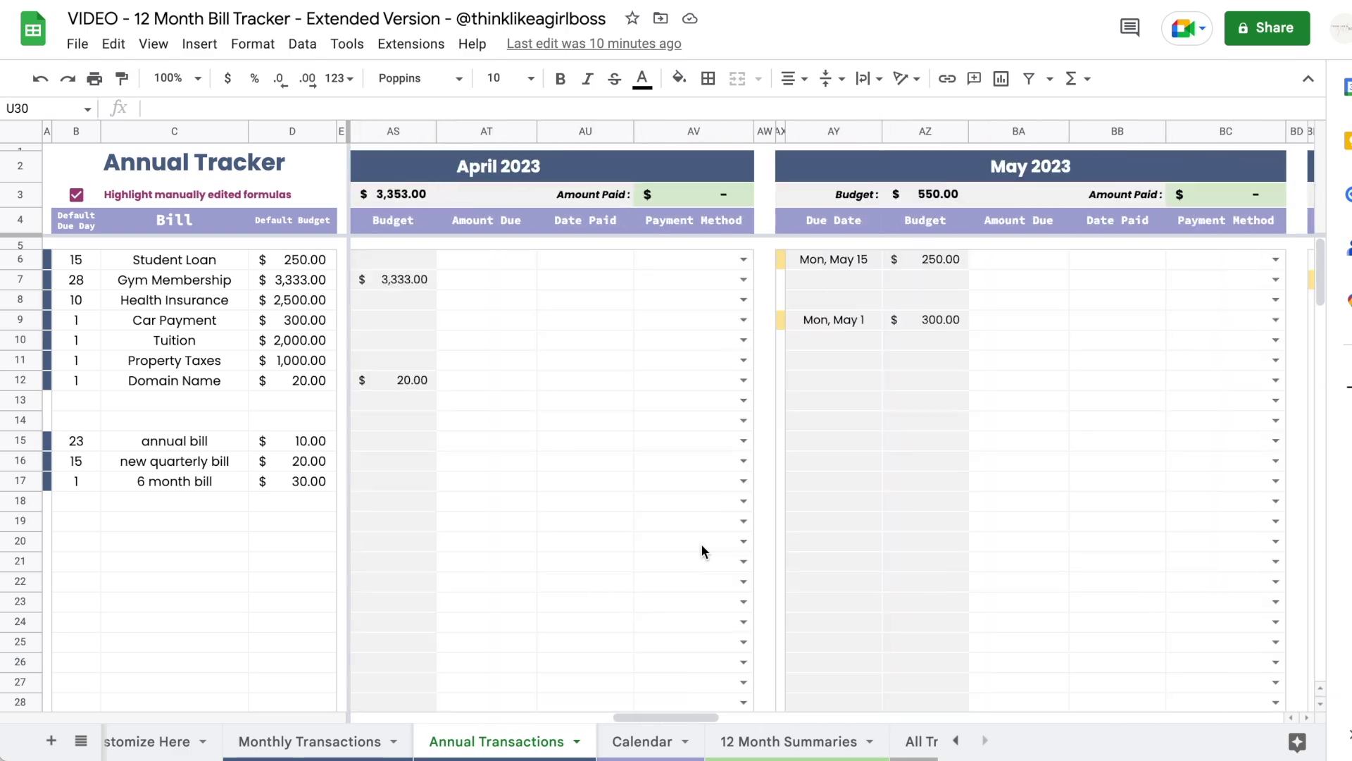
pyautogui.click(919, 740)
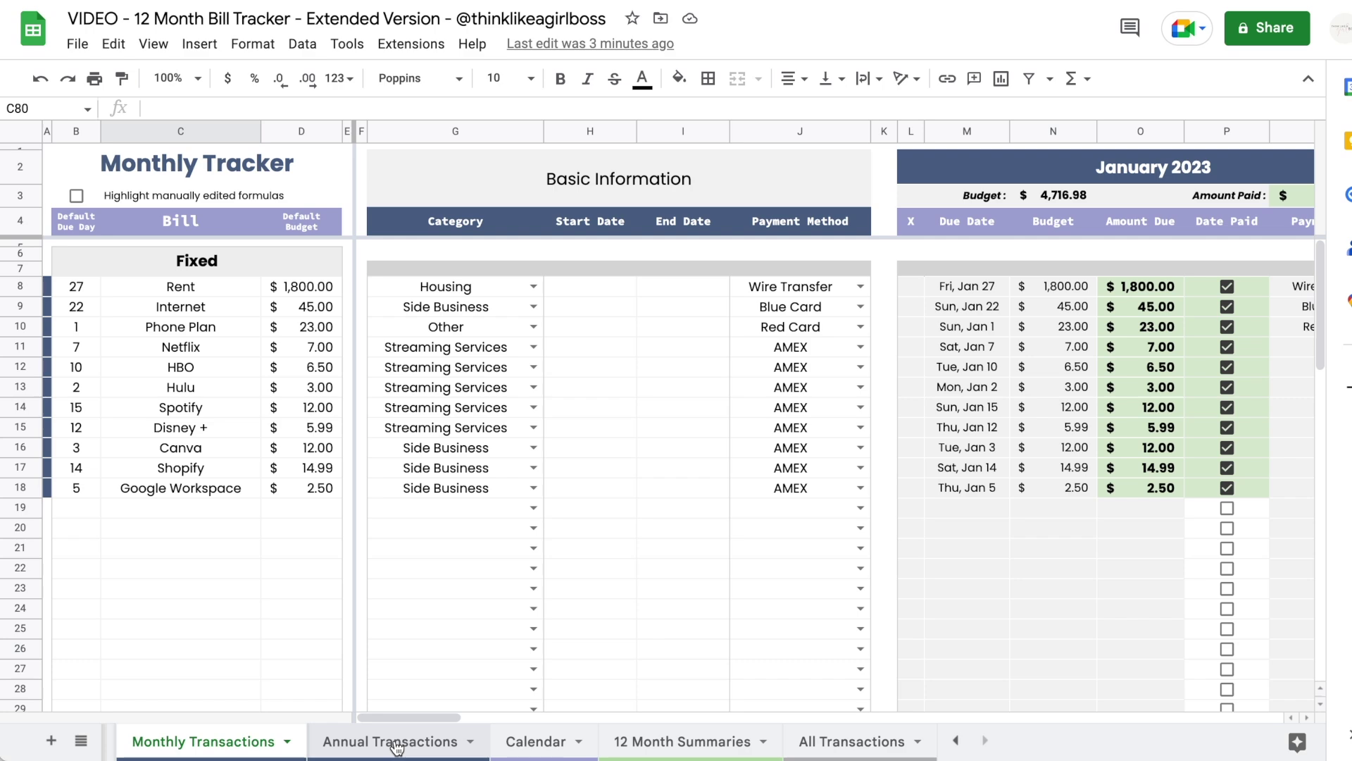
# - Return to the Monthly Transactions sheet and examine its Fixed and Variable bill lists
pyautogui.click(397, 745)
pyautogui.click(238, 746)
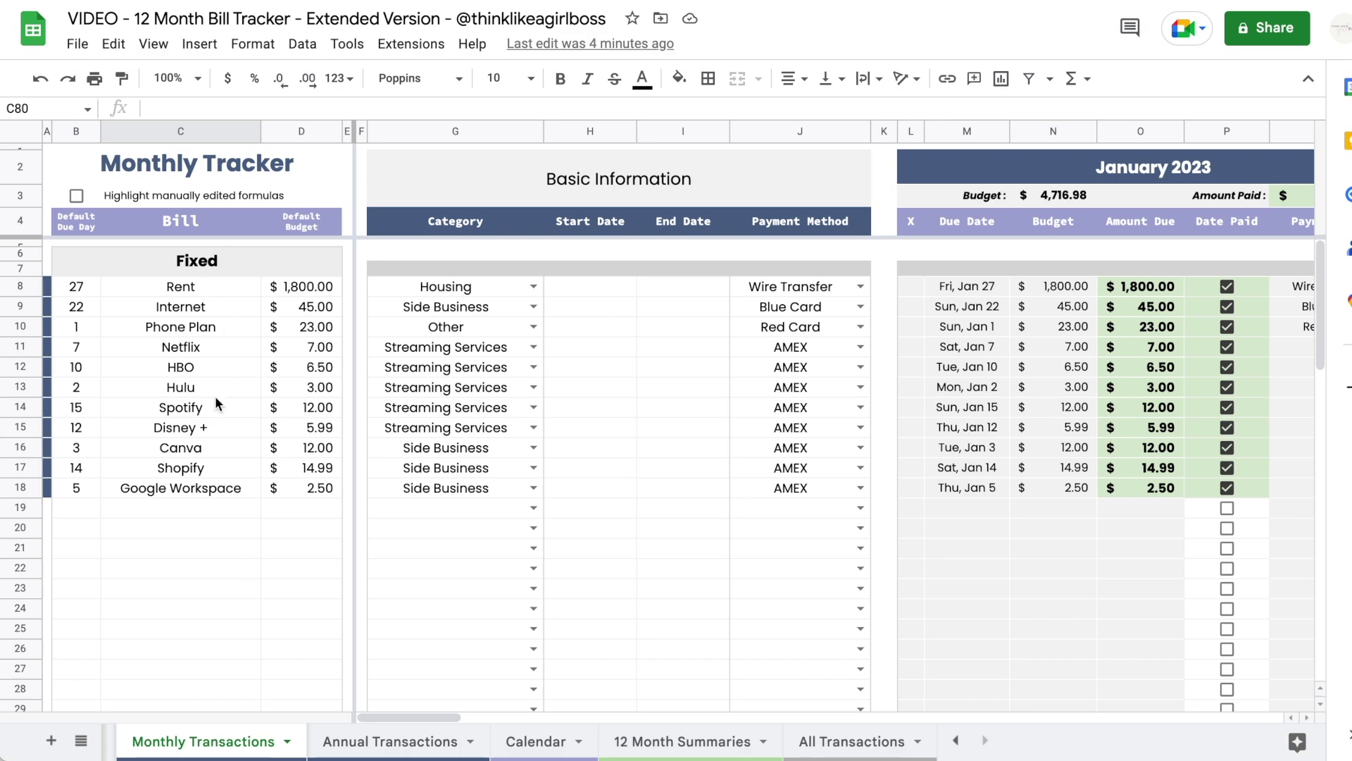
pyautogui.scroll(-4, 215, 399)
pyautogui.scroll(-8, 216, 398)
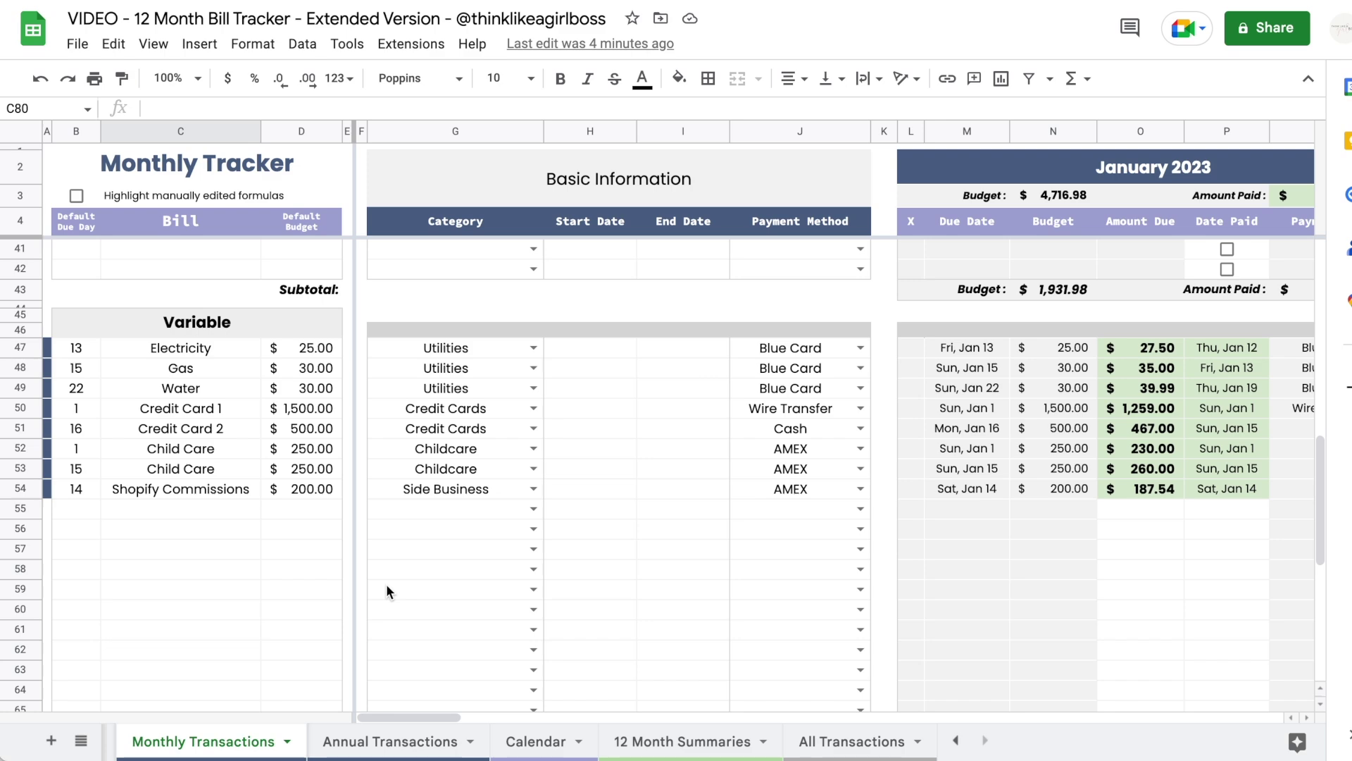
# - On the Annual Transactions sheet, mark Gym Membership as due in April, June and August
pyautogui.click(376, 743)
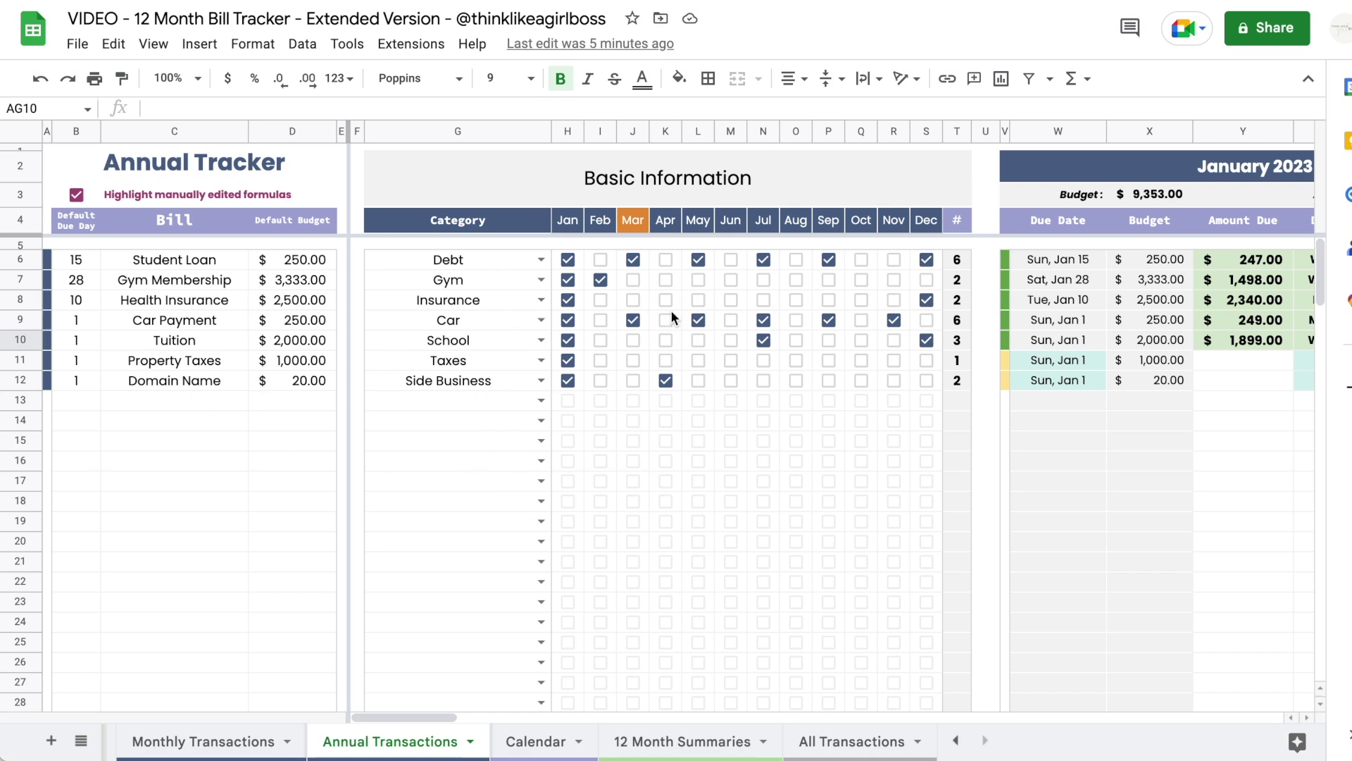
pyautogui.click(668, 281)
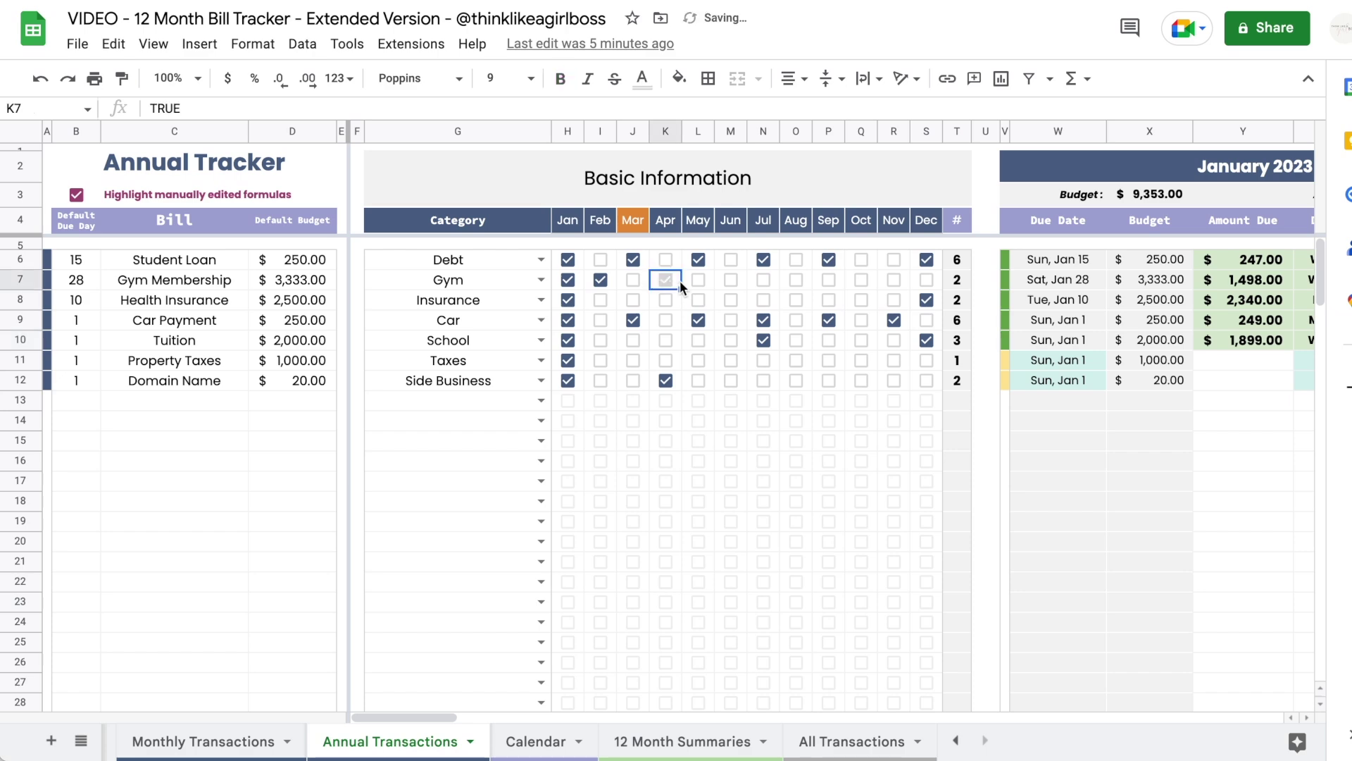
pyautogui.click(733, 279)
pyautogui.click(796, 280)
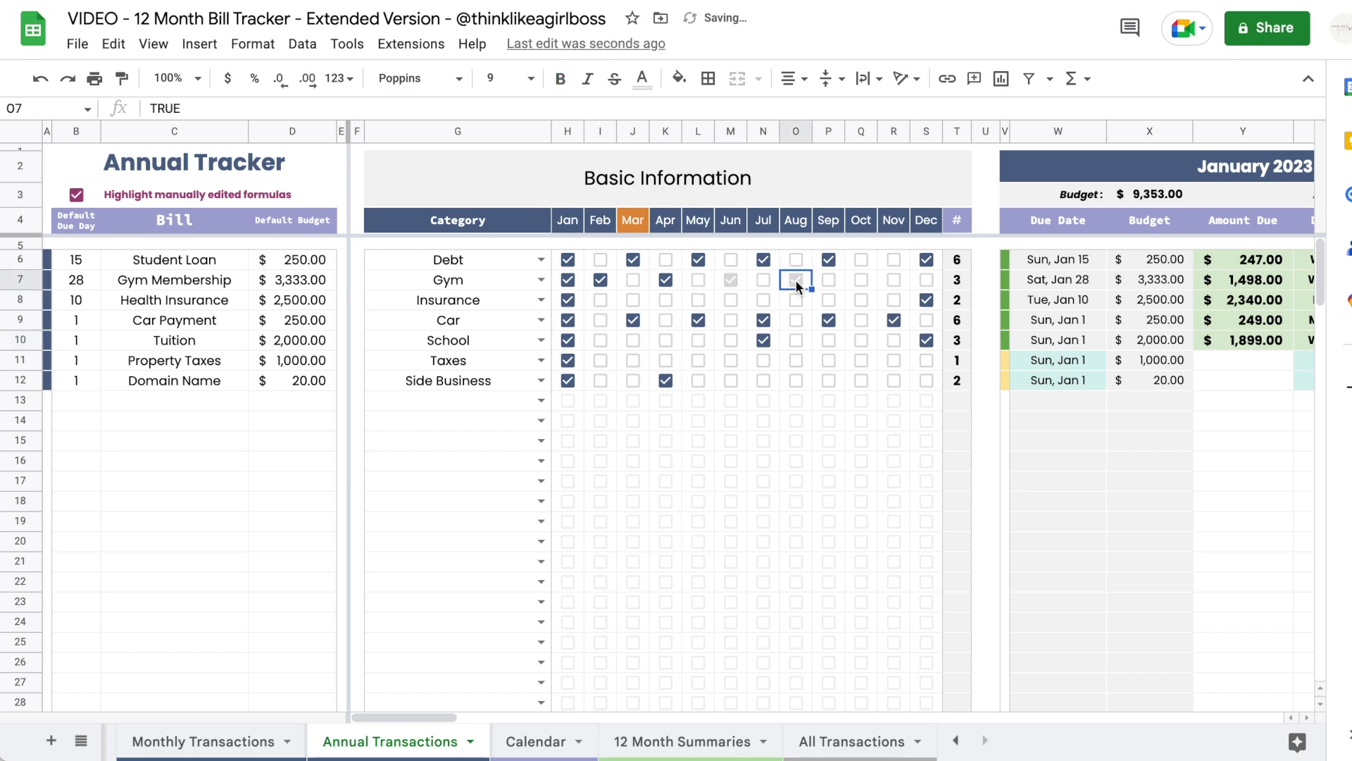
# - Check the Gym Membership due dates and budgets in the Annual Tracker's monthly sections through August 2023
pyautogui.hscroll(10, 796, 280)
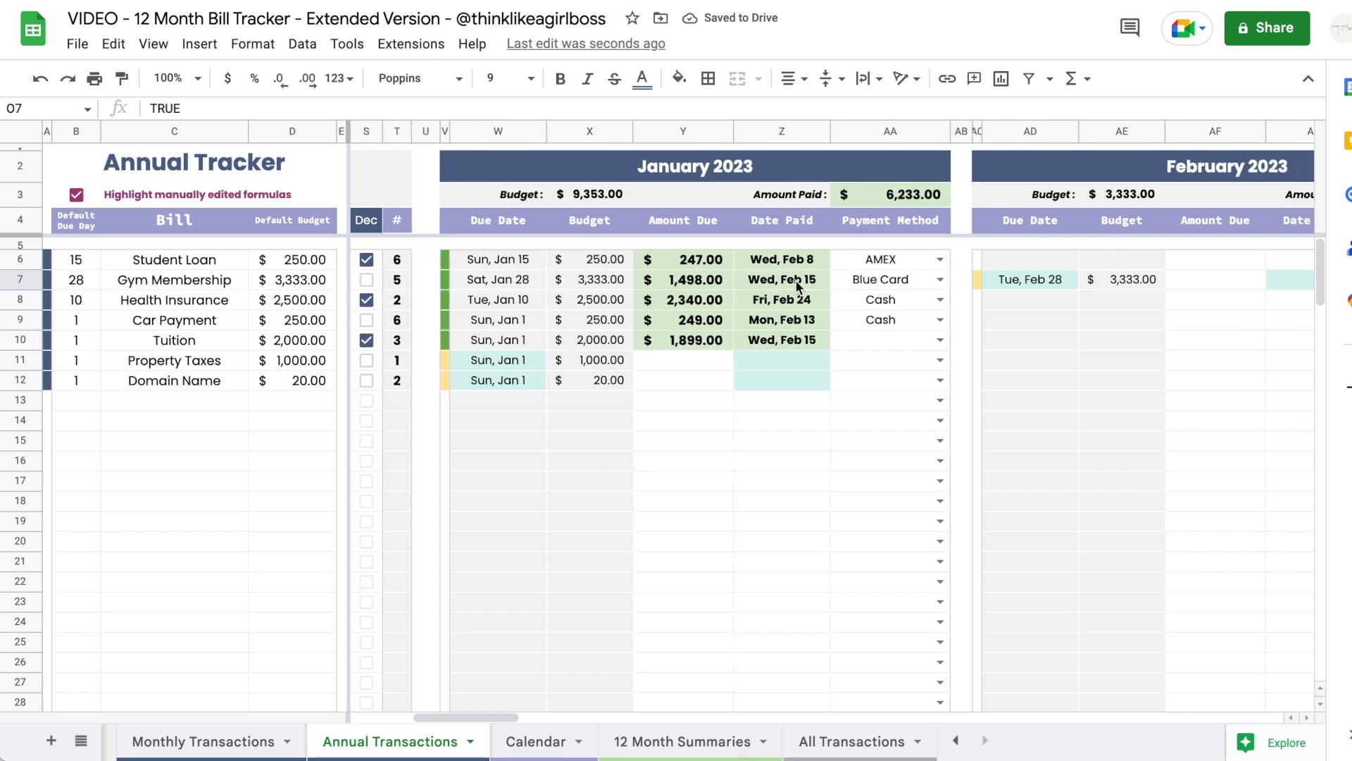
pyautogui.hscroll(7, 796, 280)
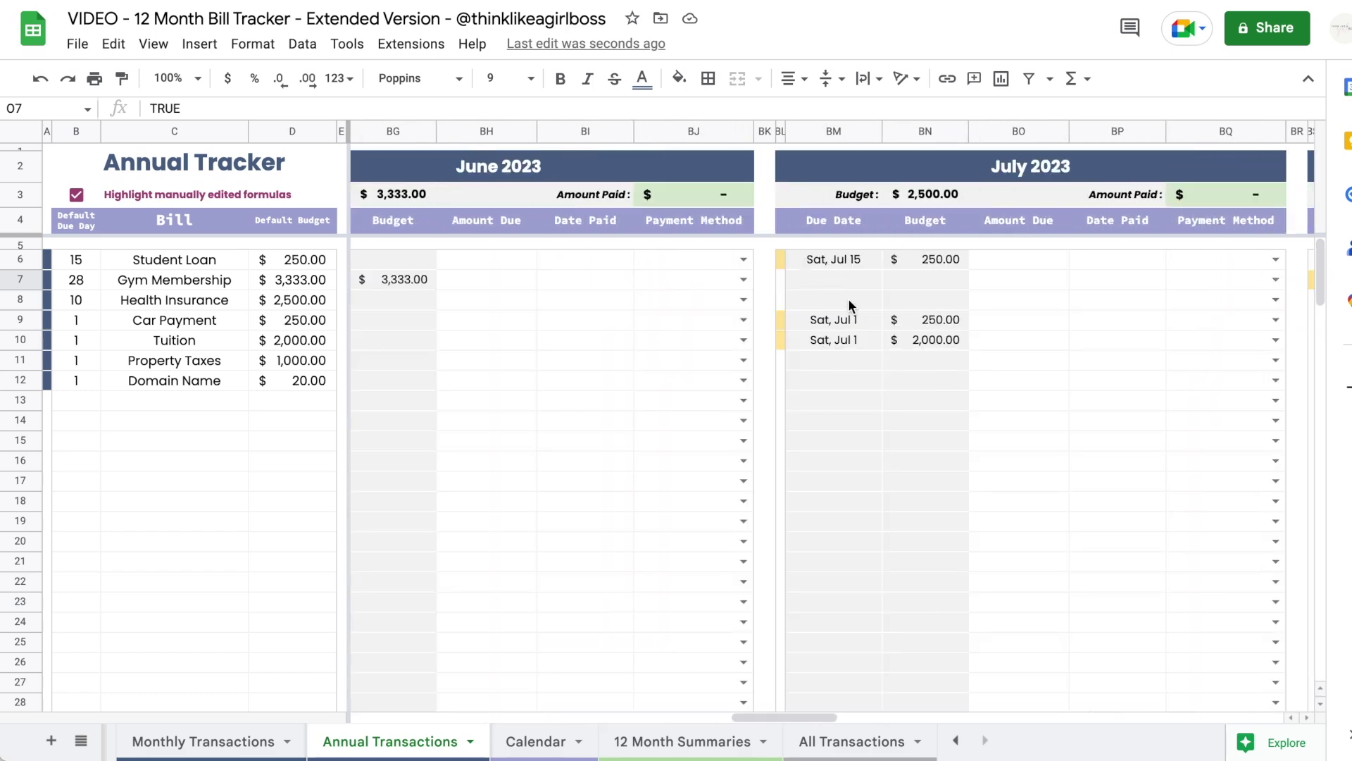
pyautogui.hscroll(4, 849, 305)
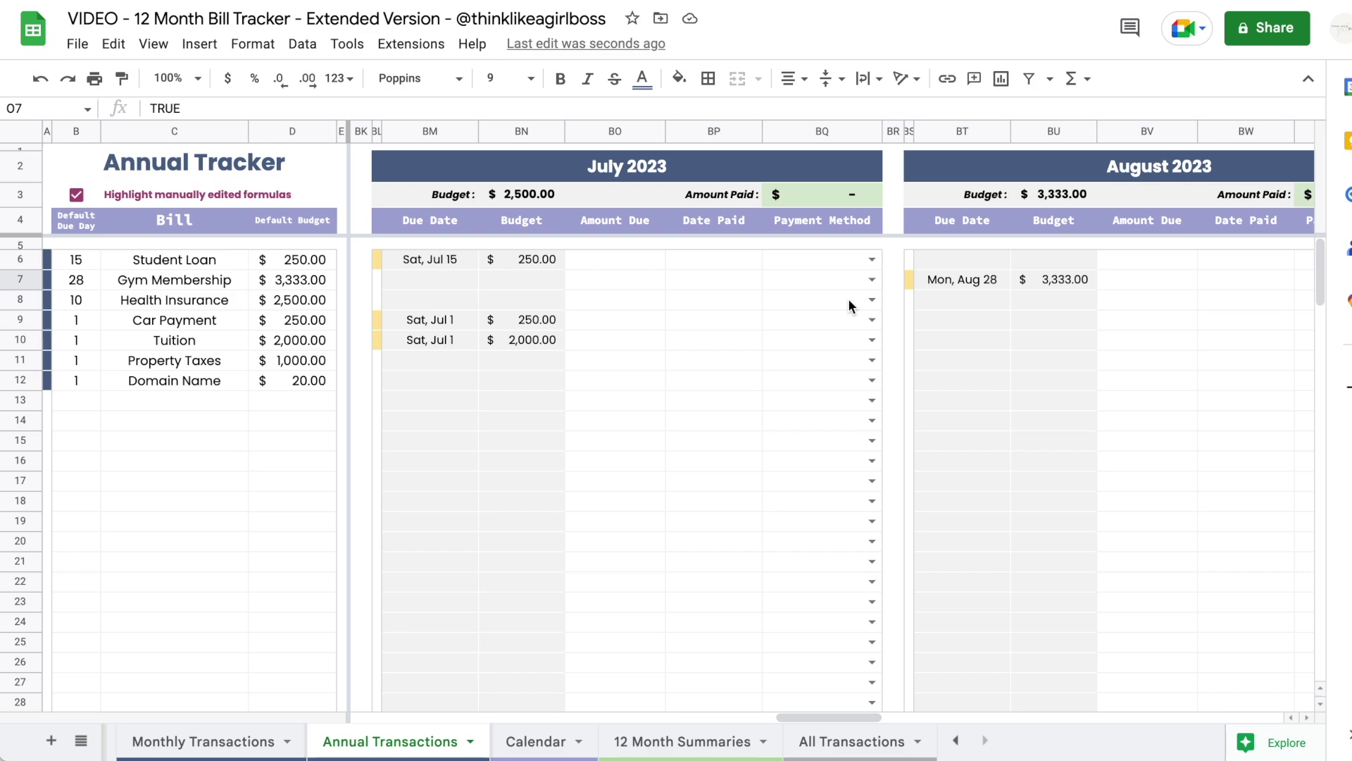
pyautogui.hscroll(-10, 849, 305)
# - Open the Calendar sheet, view the available months, and examine the February 2023 bill list
pyautogui.click(536, 741)
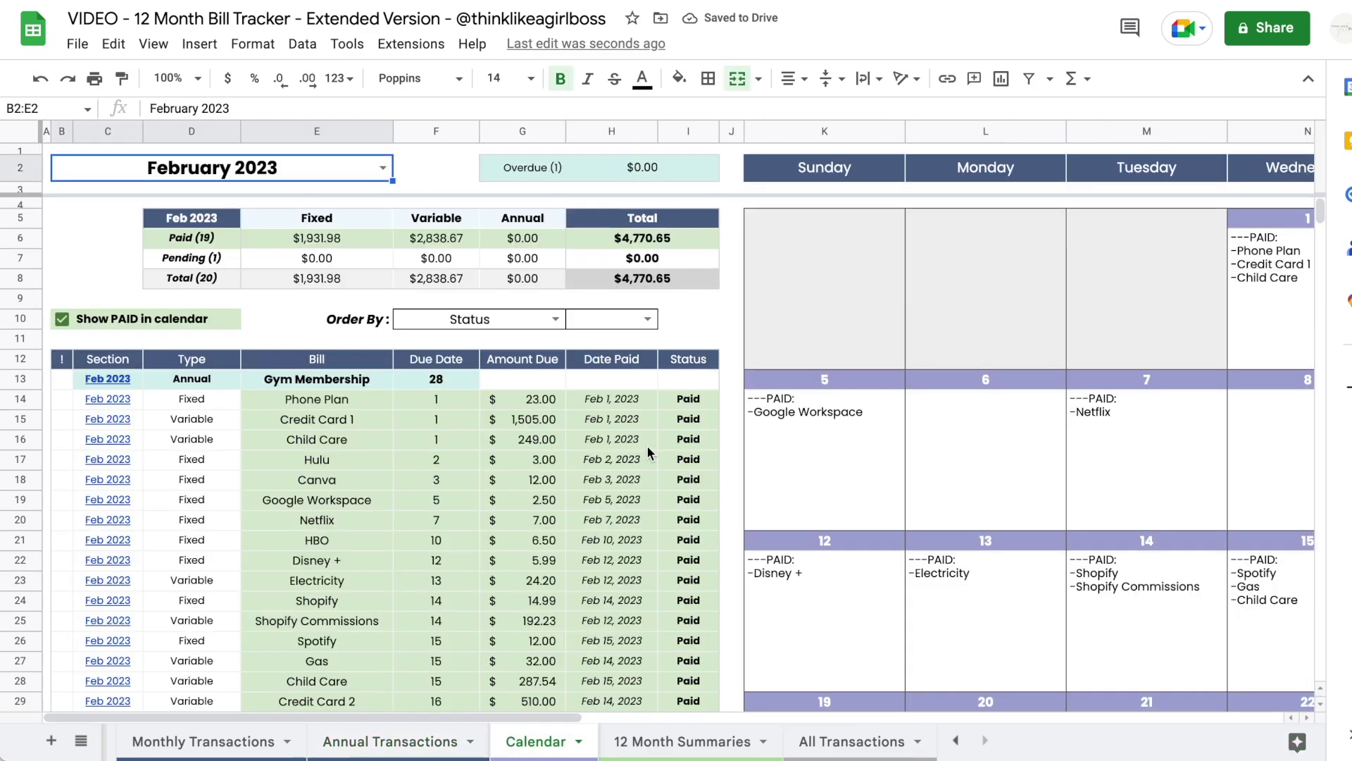
pyautogui.click(382, 170)
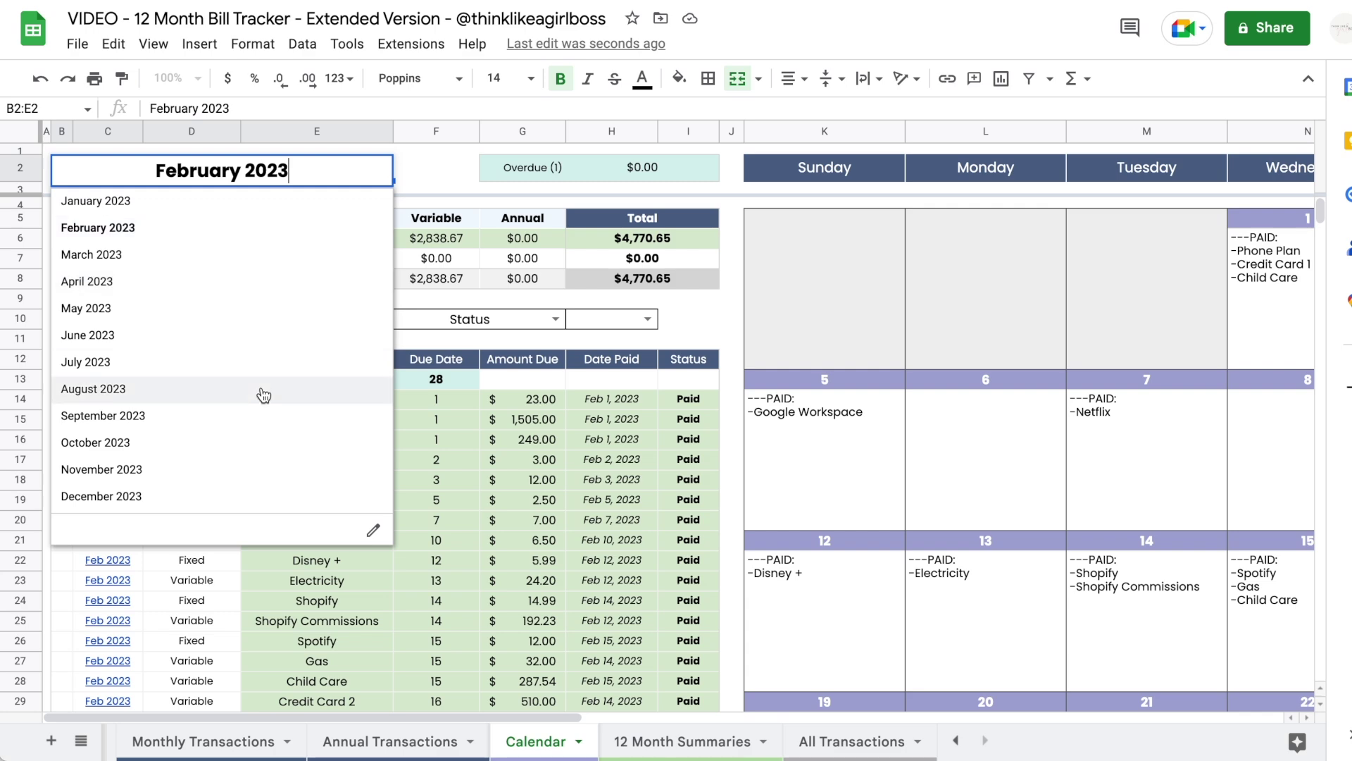
pyautogui.click(434, 179)
pyautogui.scroll(-3, 512, 468)
pyautogui.scroll(2, 511, 469)
pyautogui.scroll(1, 514, 475)
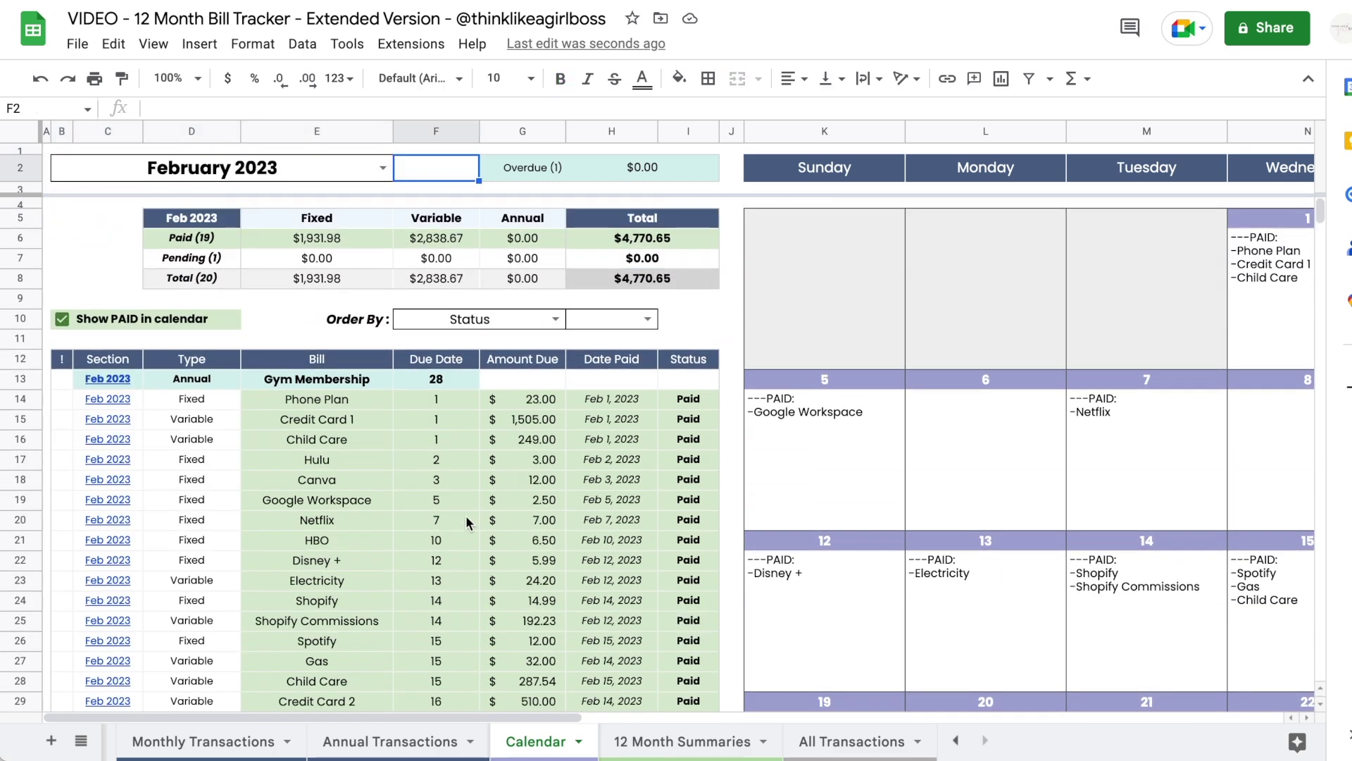
pyautogui.scroll(-3, 466, 522)
pyautogui.scroll(3, 466, 522)
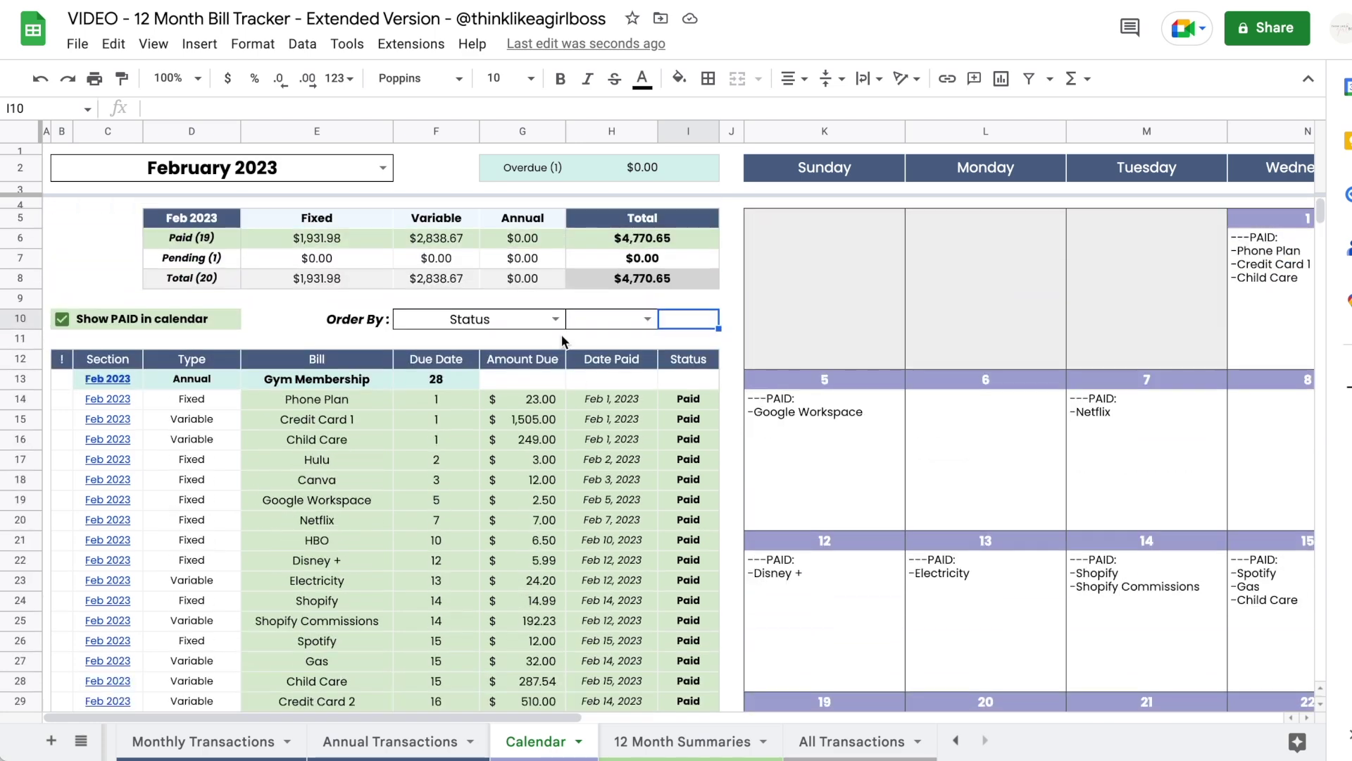
# - Look at the bill list's Order By options and examine the whole February 2023 calendar grid
pyautogui.click(558, 321)
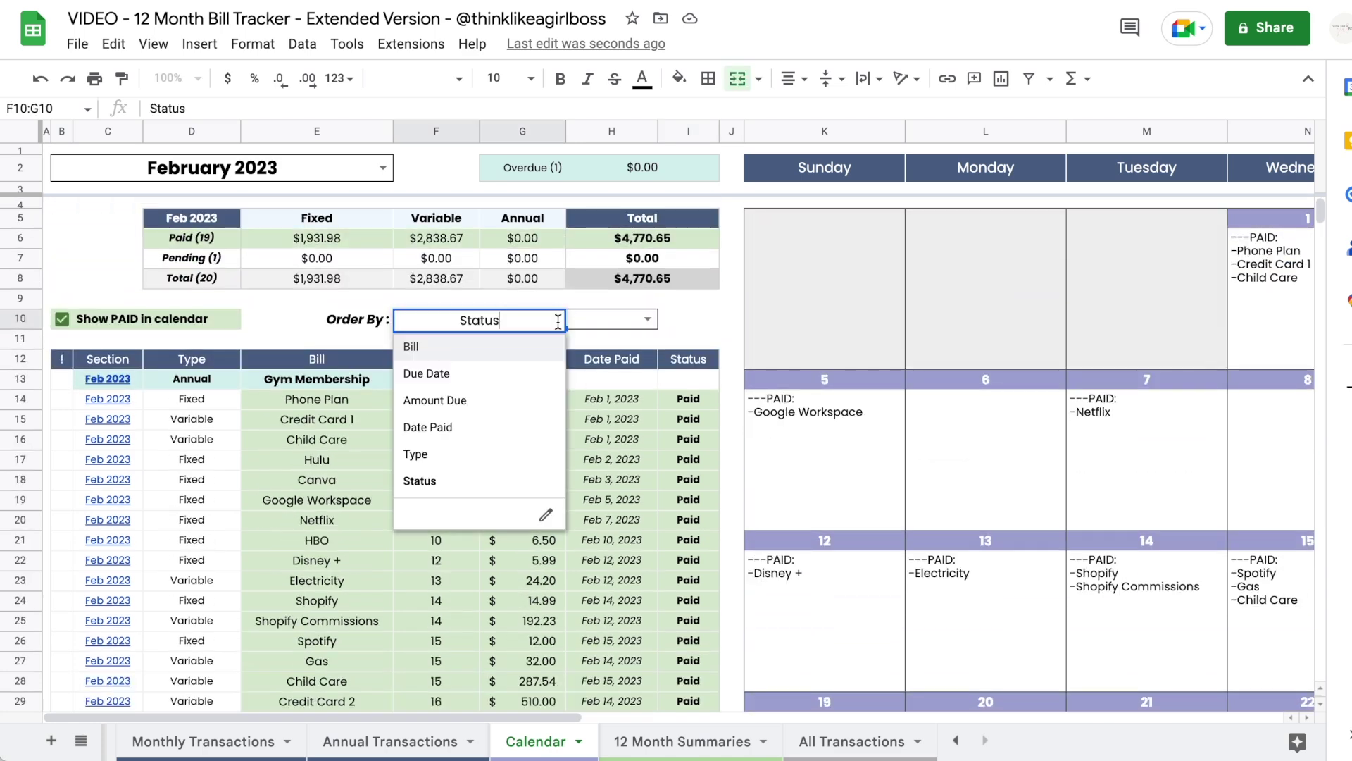
pyautogui.click(647, 324)
pyautogui.click(733, 320)
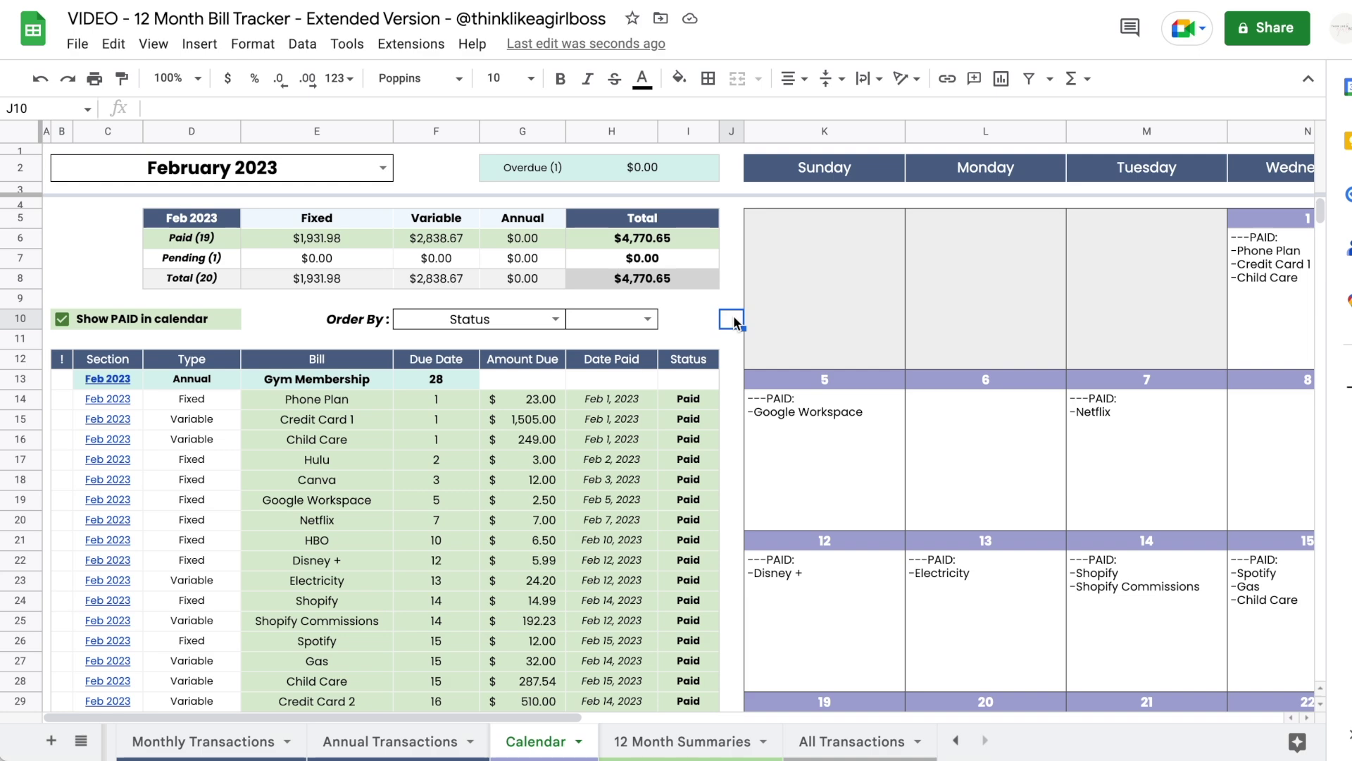
pyautogui.hscroll(10, 734, 321)
pyautogui.scroll(-5, 733, 321)
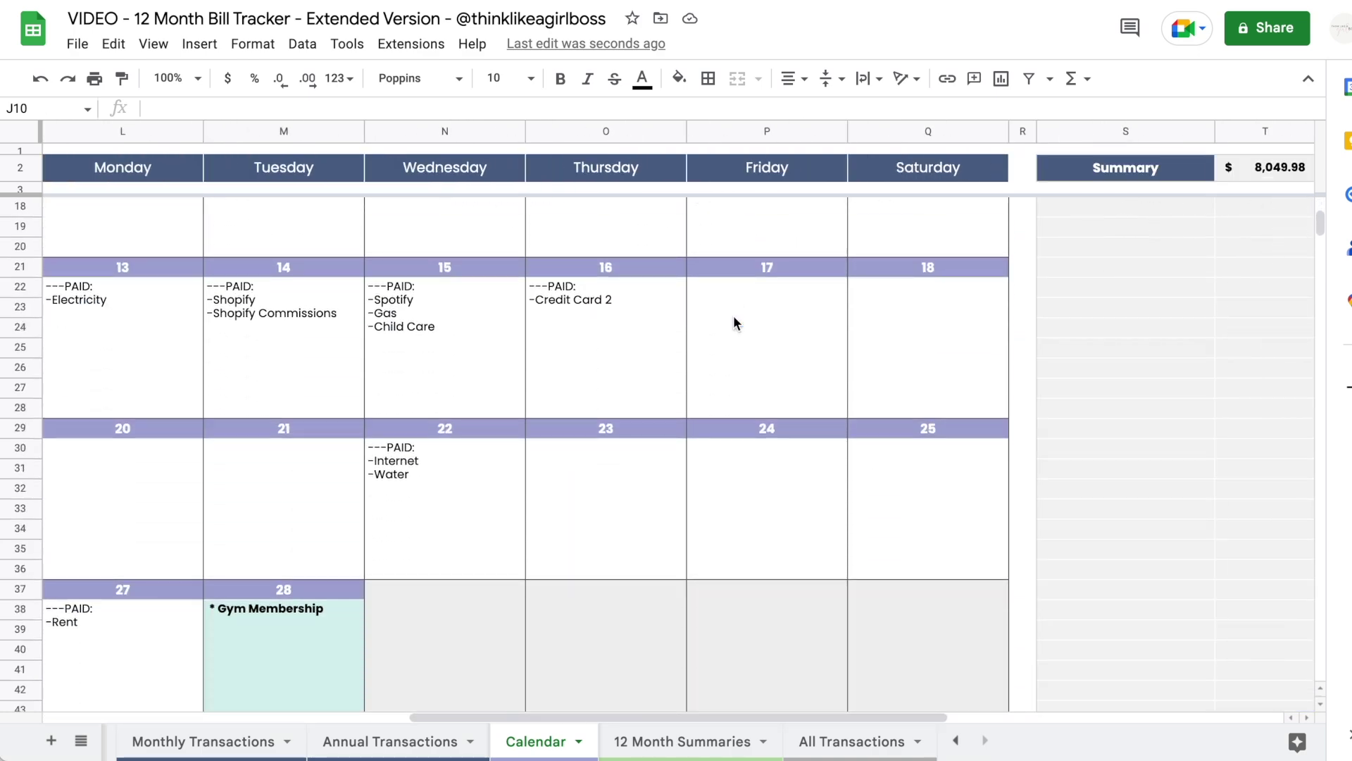
pyautogui.scroll(-3, 734, 324)
pyautogui.hscroll(-10, 733, 324)
pyautogui.scroll(7, 733, 324)
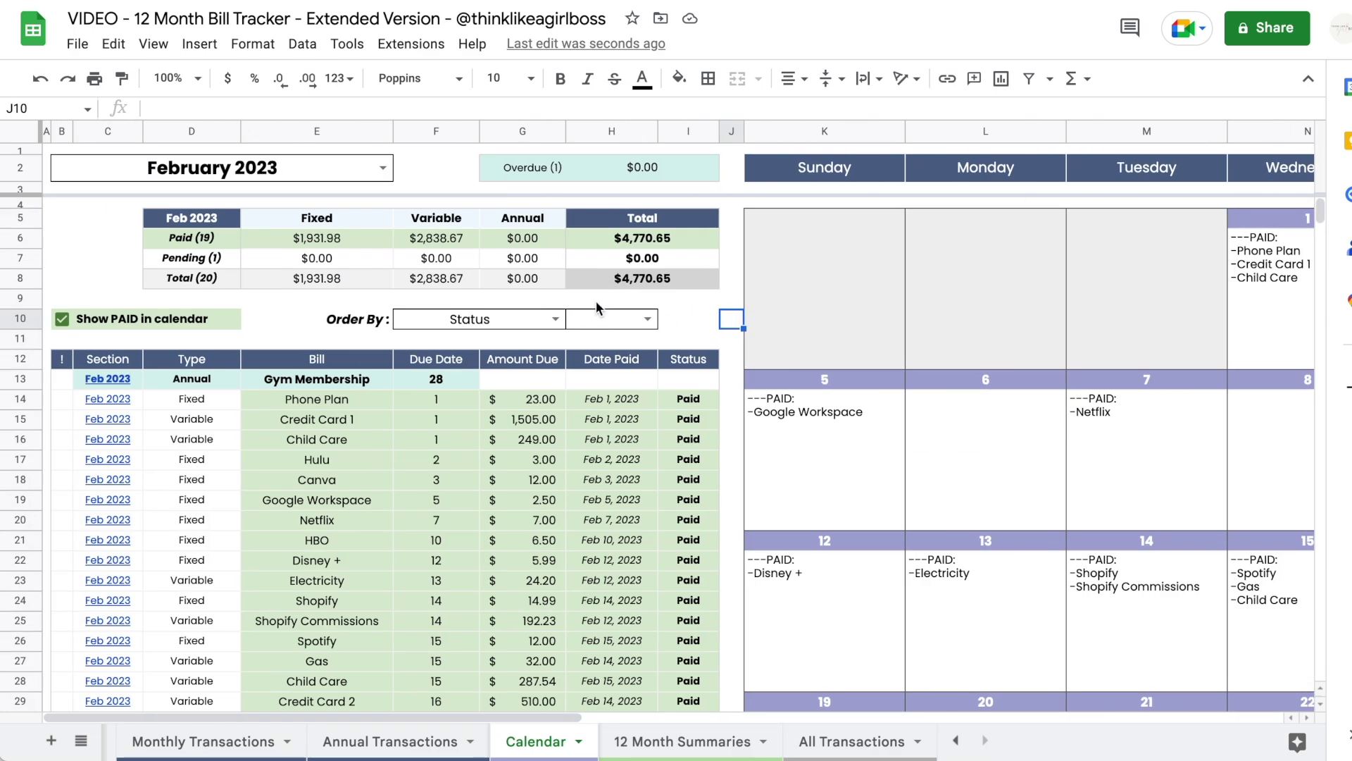
# - Hide the paid bills in the calendar, check the grid without them, and show them again
pyautogui.click(64, 321)
pyautogui.hscroll(6, 886, 486)
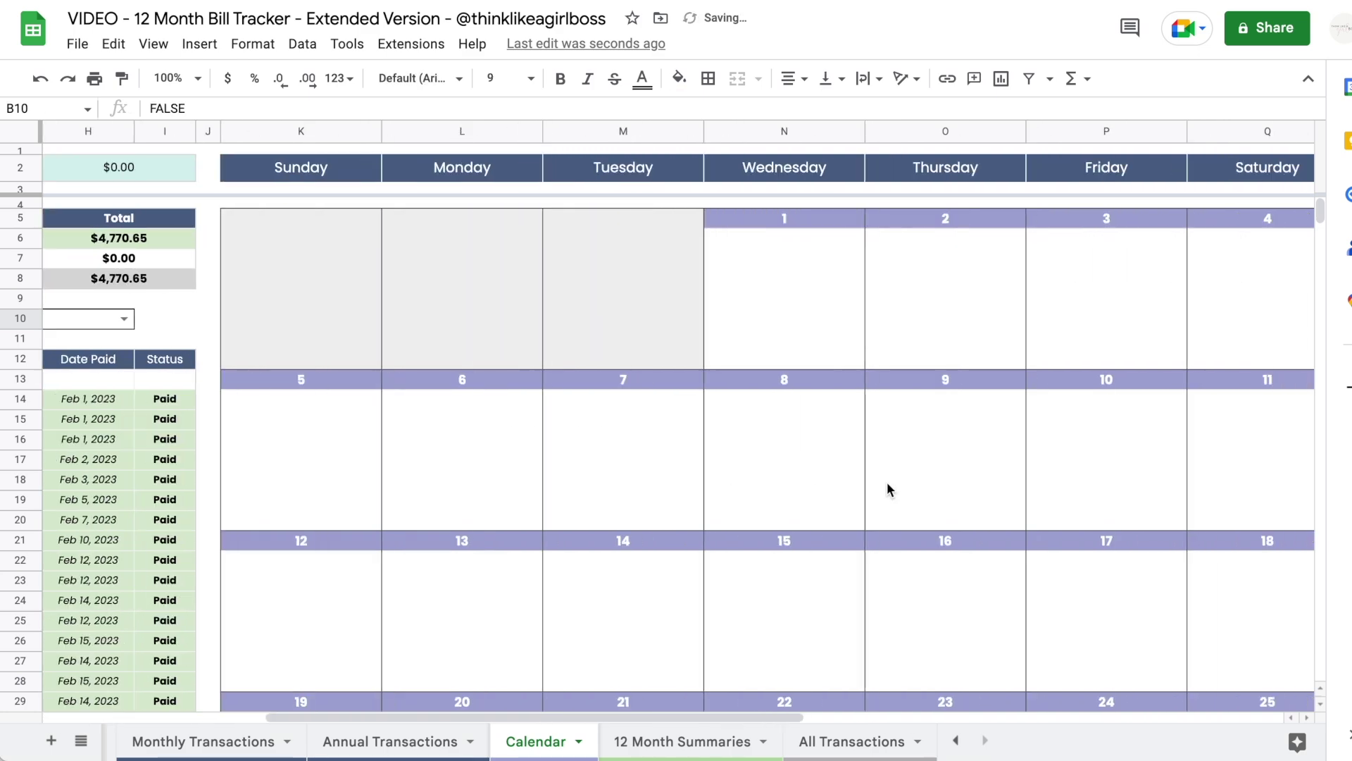
pyautogui.scroll(-5, 886, 486)
pyautogui.scroll(5, 886, 486)
pyautogui.hscroll(-6, 886, 486)
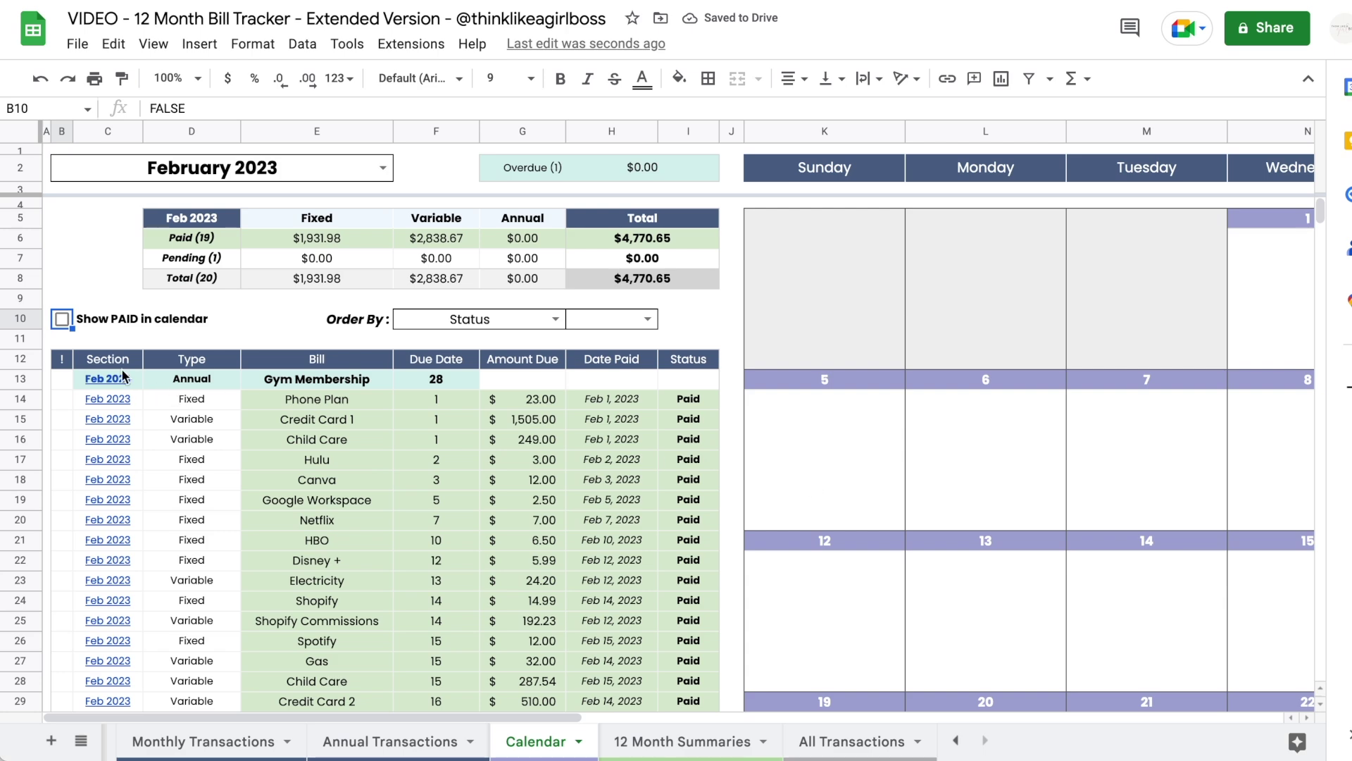
pyautogui.click(62, 319)
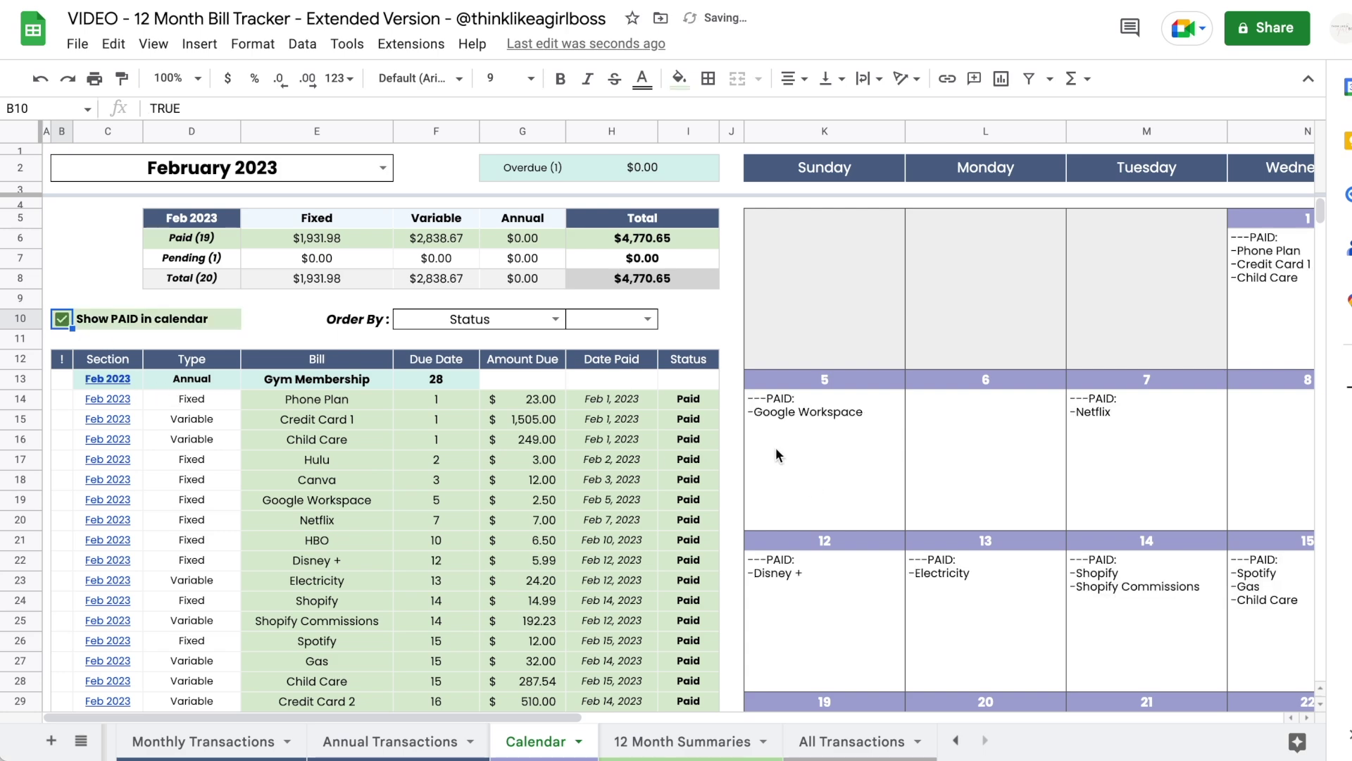
# - Examine the Calendar's category and payment method summaries, and the 12 Month Summaries sheet's breakdowns by month, category and bill
pyautogui.hscroll(10, 775, 447)
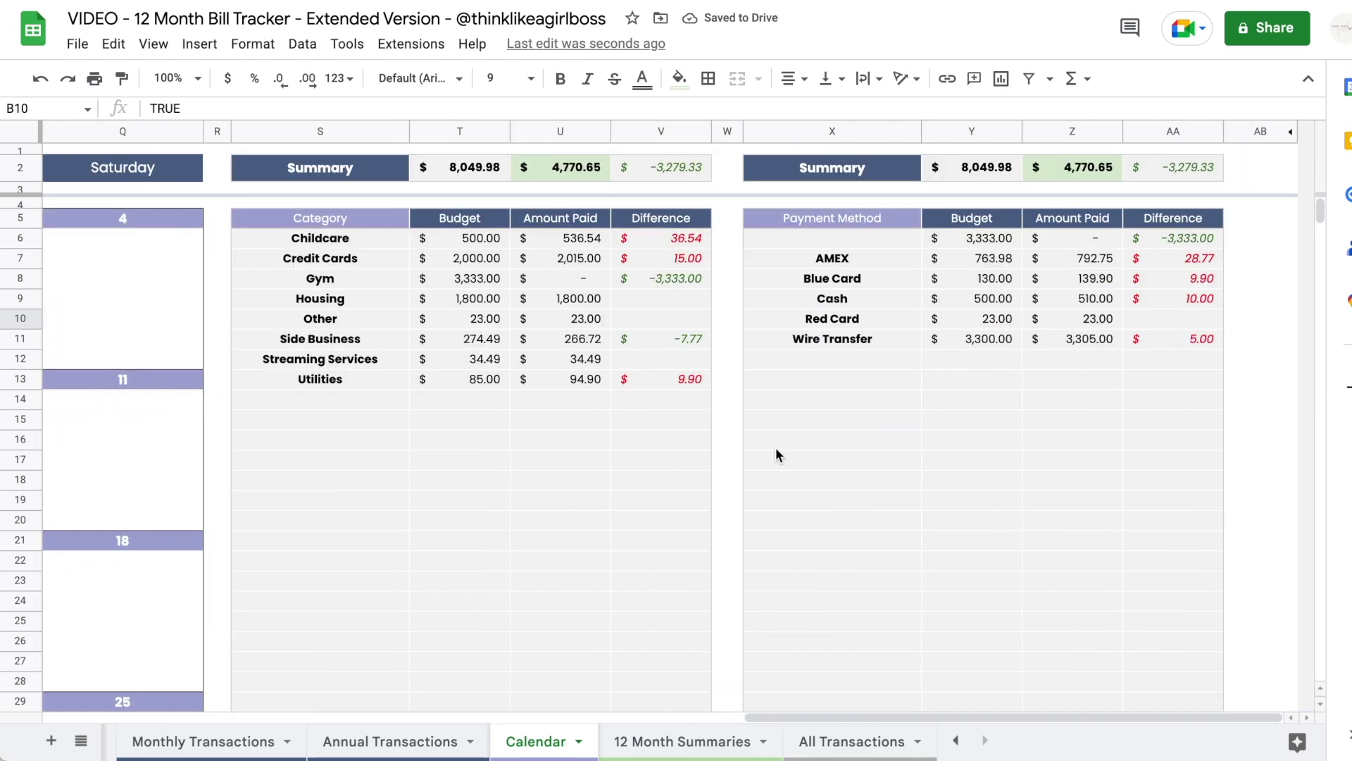
pyautogui.hscroll(-10, 775, 447)
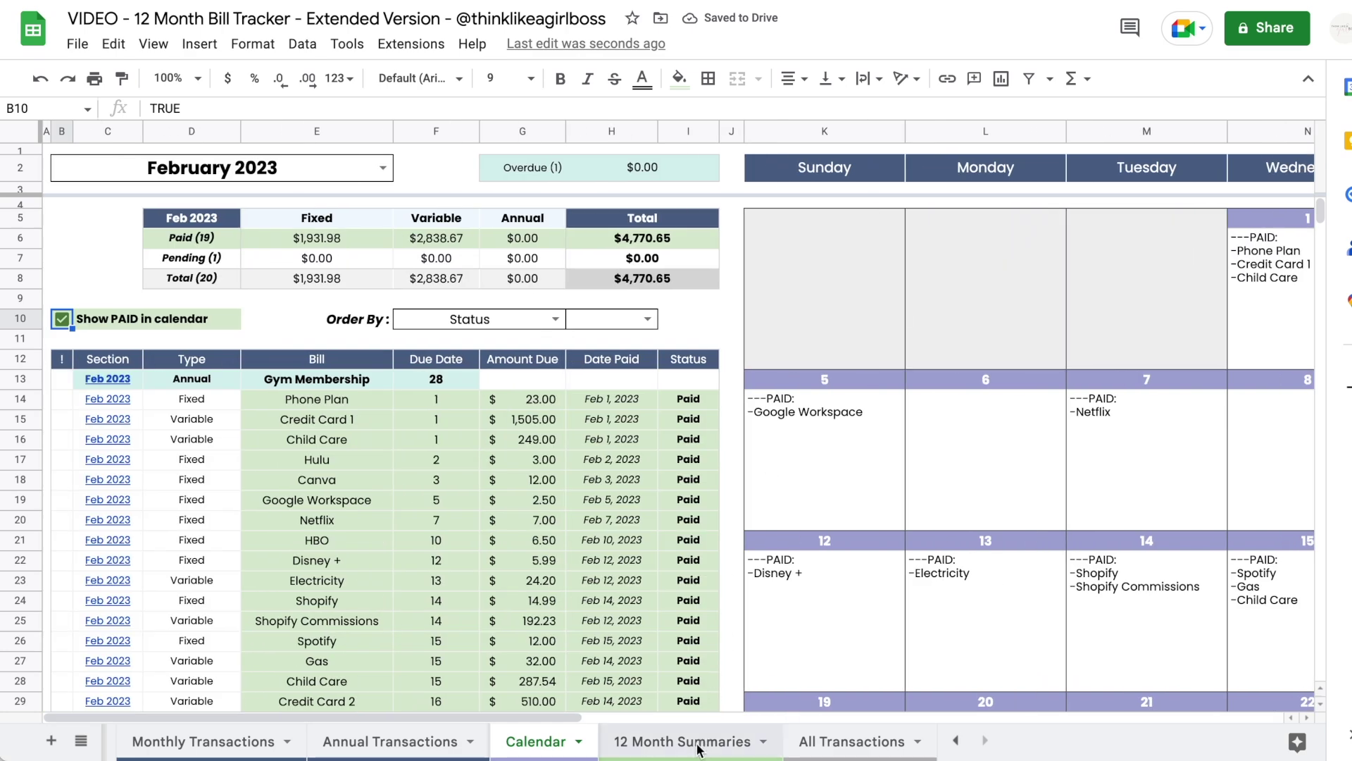
pyautogui.click(700, 748)
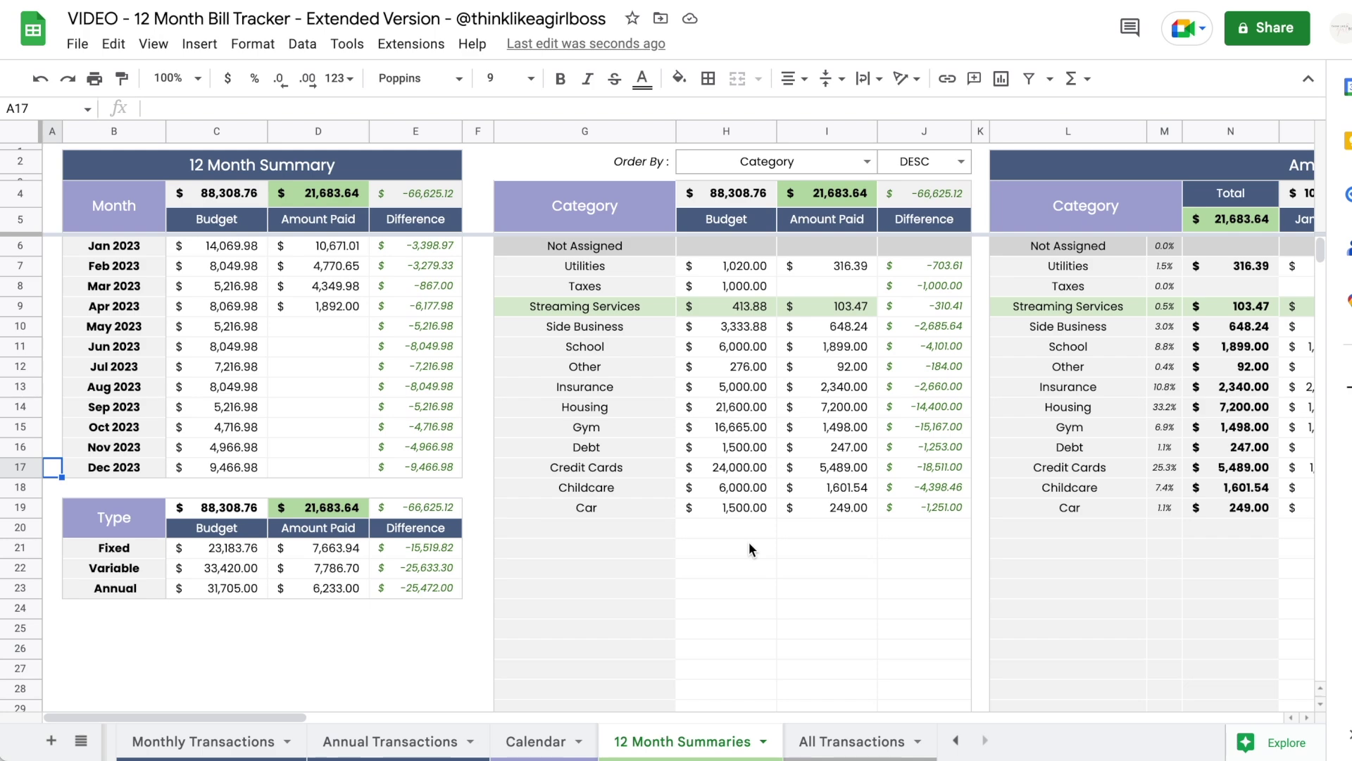
pyautogui.hscroll(15, 749, 543)
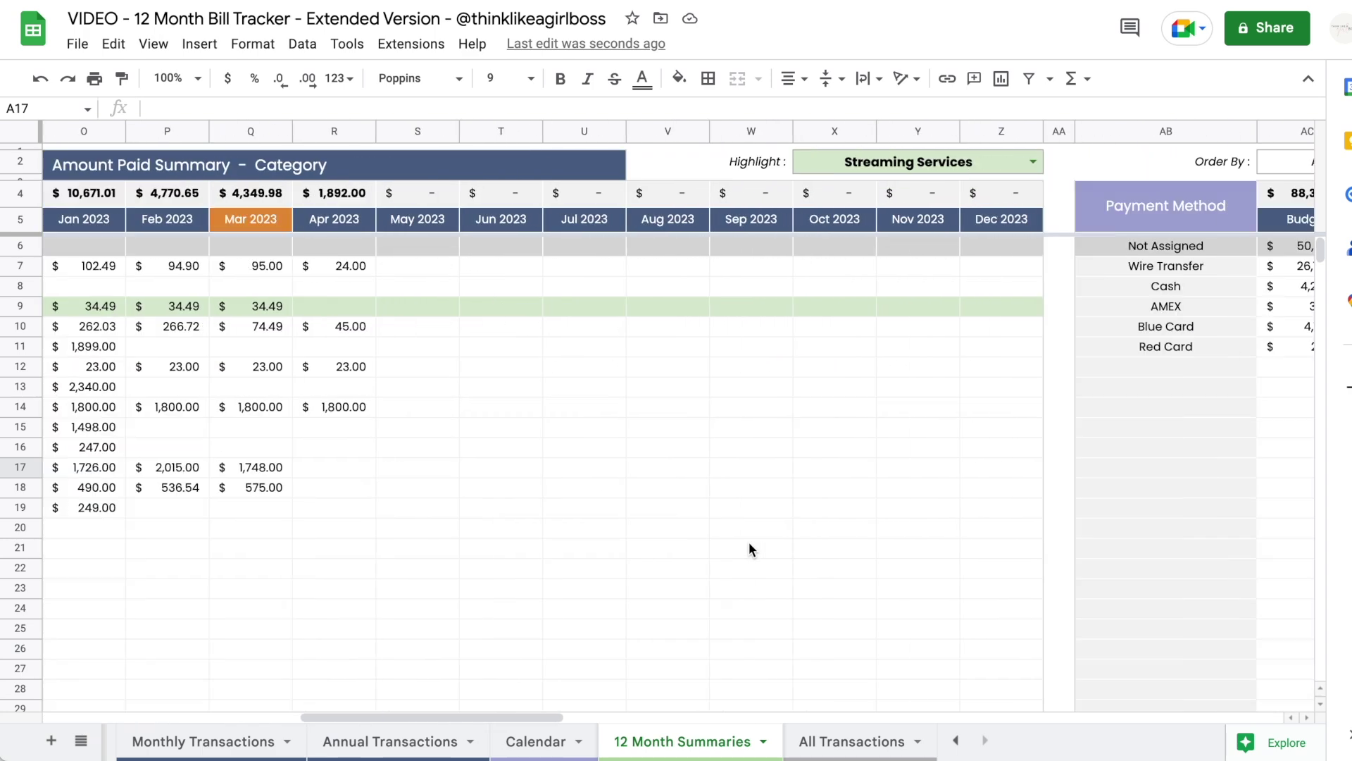
pyautogui.hscroll(15, 749, 548)
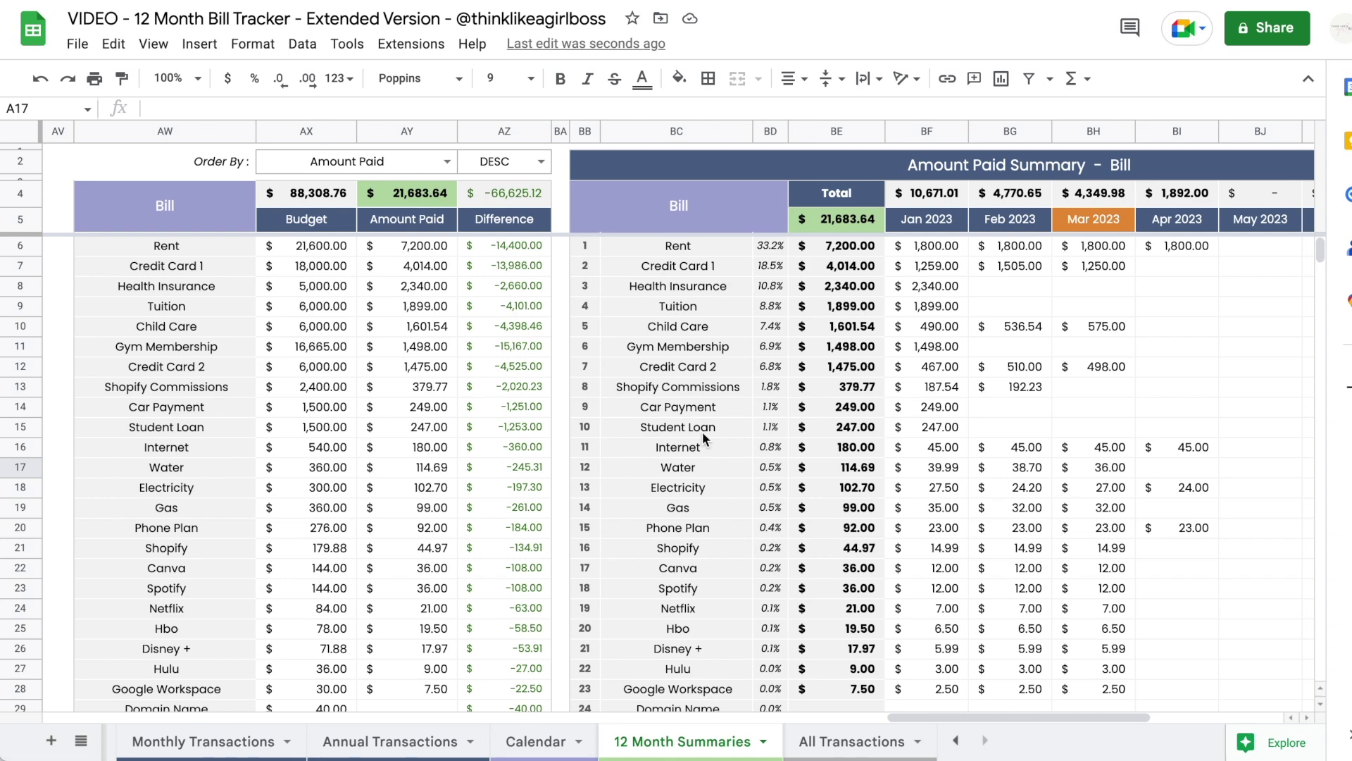
# - Examine the Amount Paid summaries by bill, payment method and category across the months of 2023
pyautogui.hscroll(5, 702, 431)
pyautogui.hscroll(3, 703, 438)
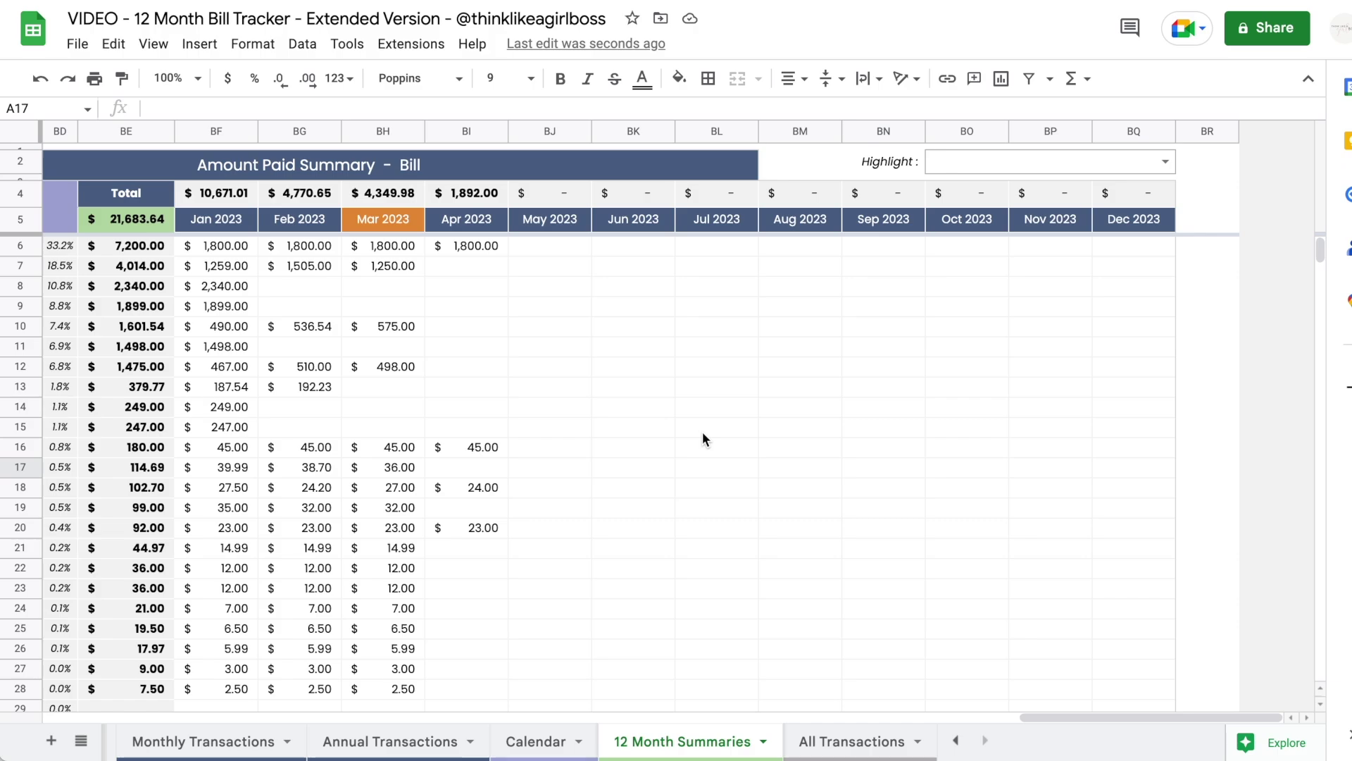
pyautogui.hscroll(-20, 702, 431)
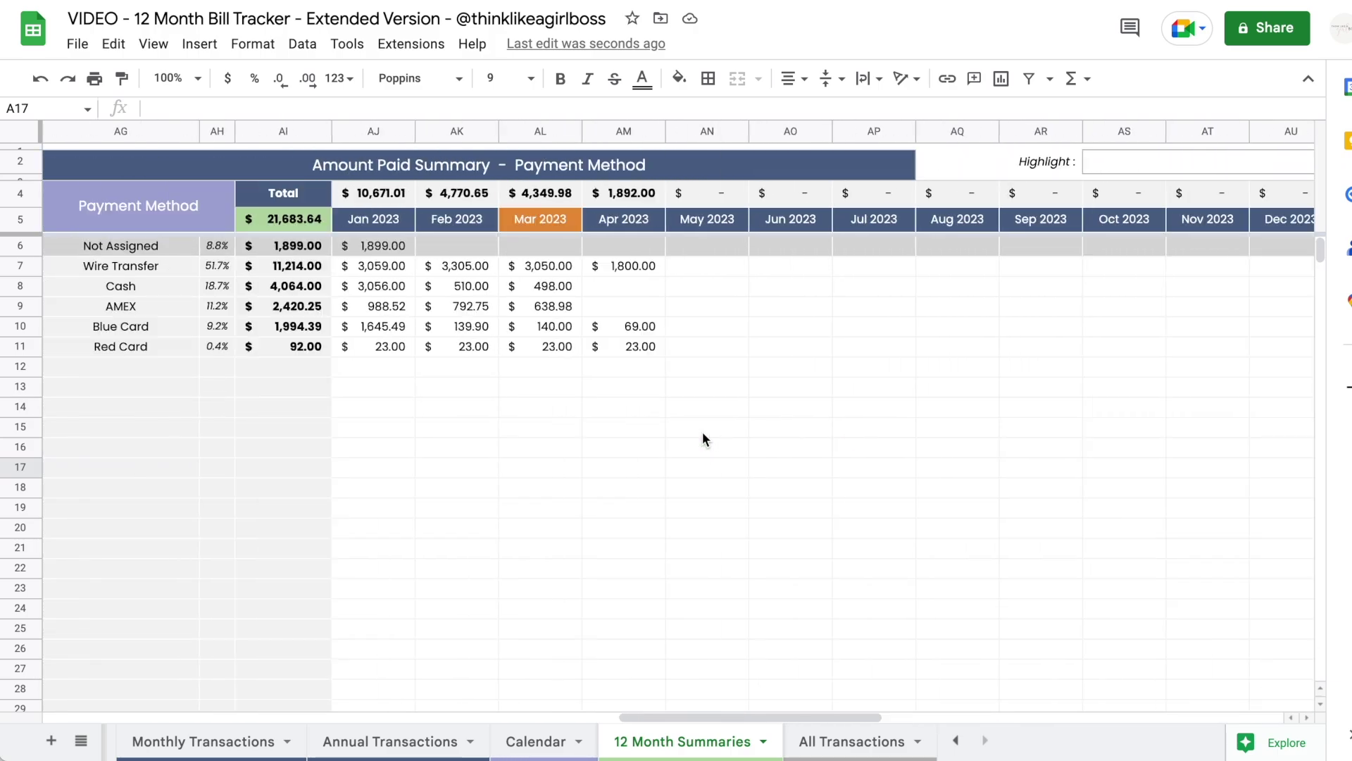
pyautogui.hscroll(-15, 703, 440)
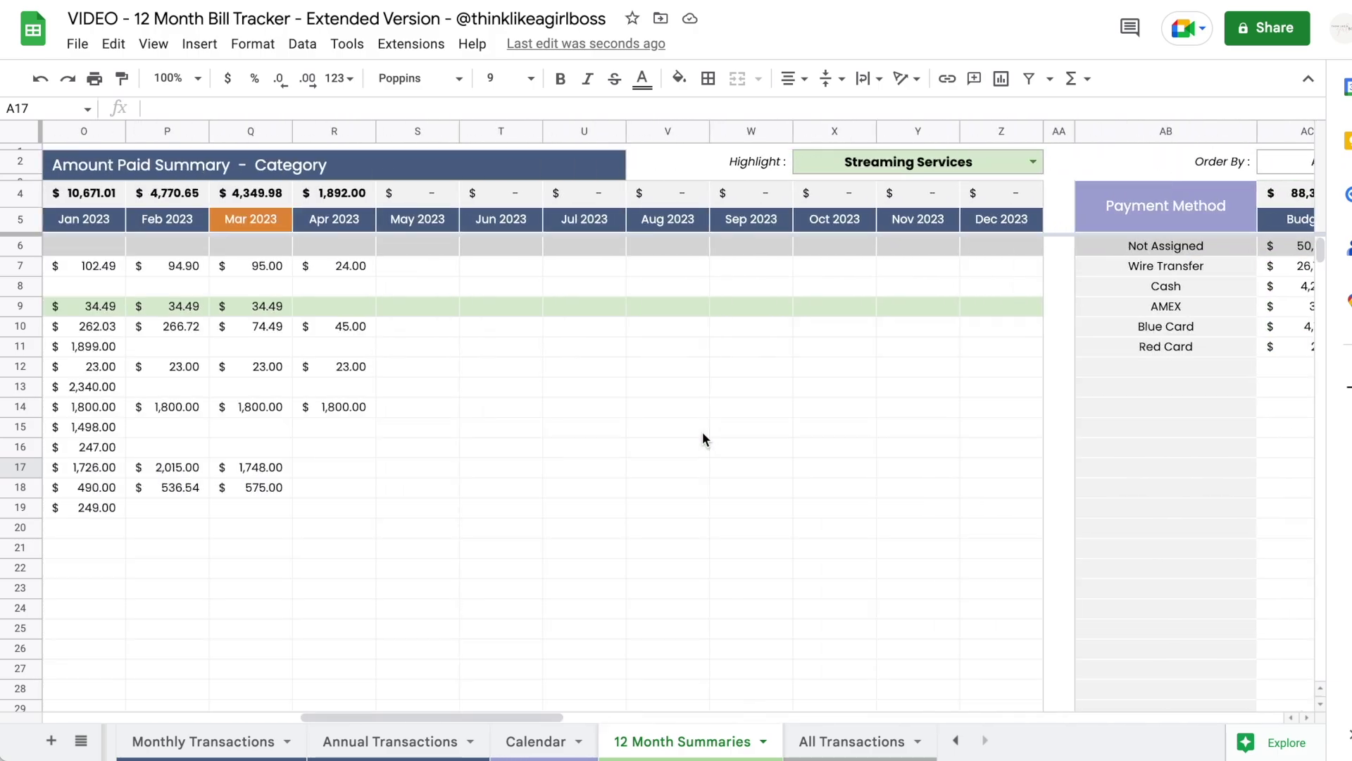
pyautogui.hscroll(-10, 704, 439)
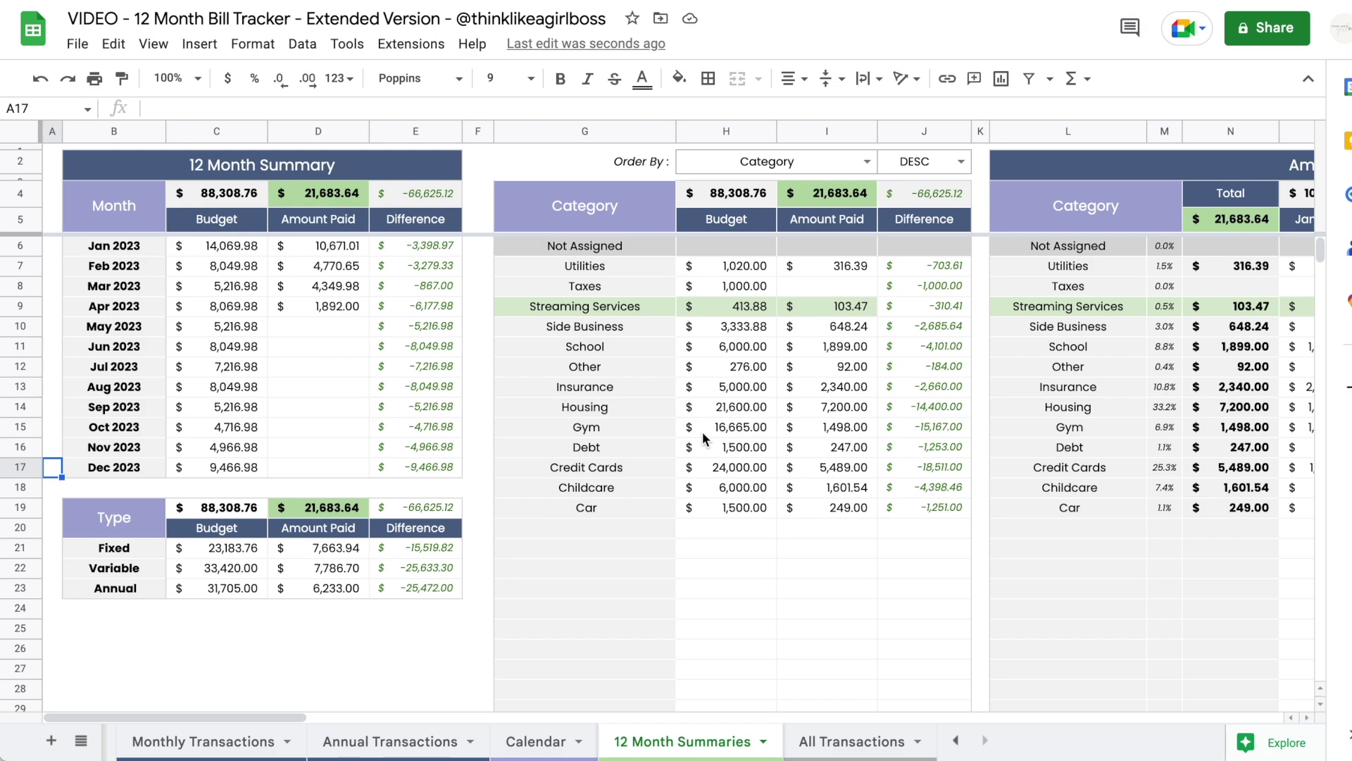
# - Open the All Transactions sheet and order the Pending bills by Due Date
pyautogui.click(851, 741)
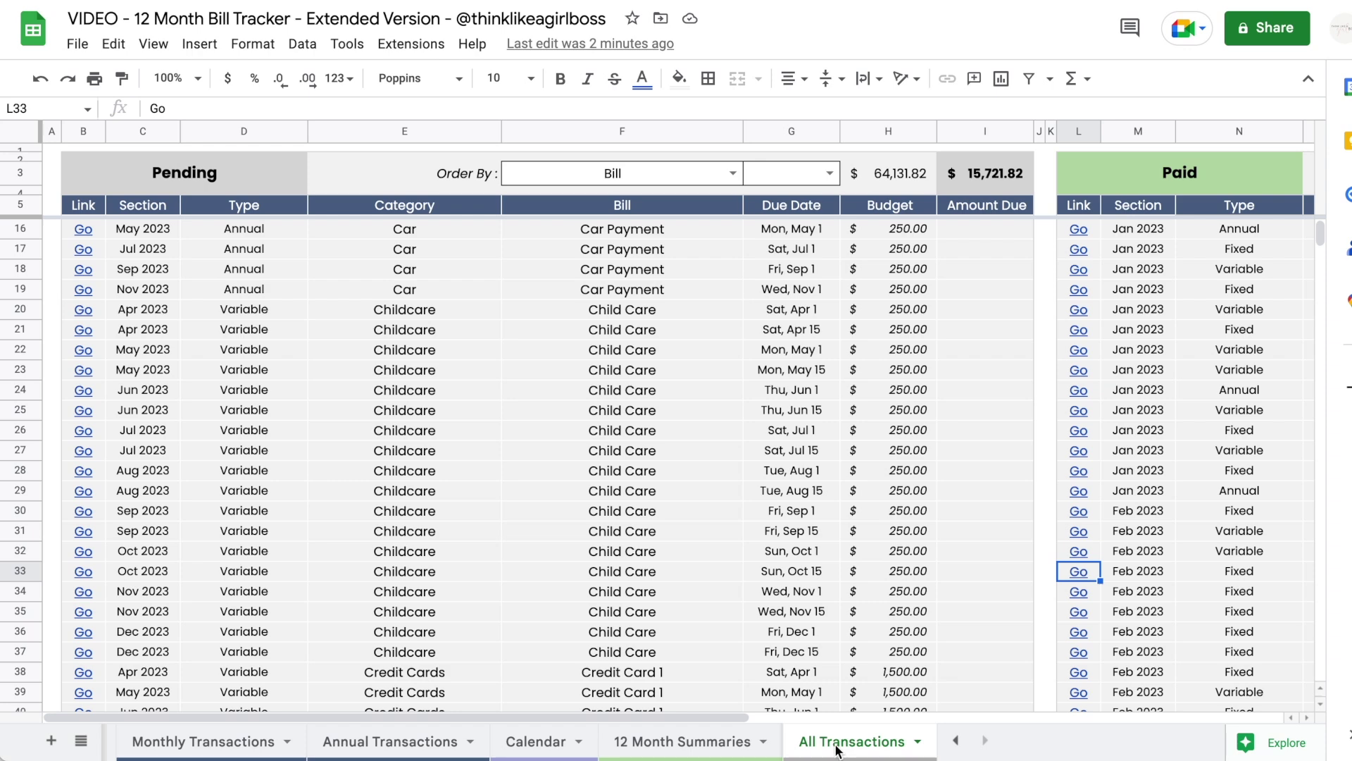
pyautogui.click(733, 173)
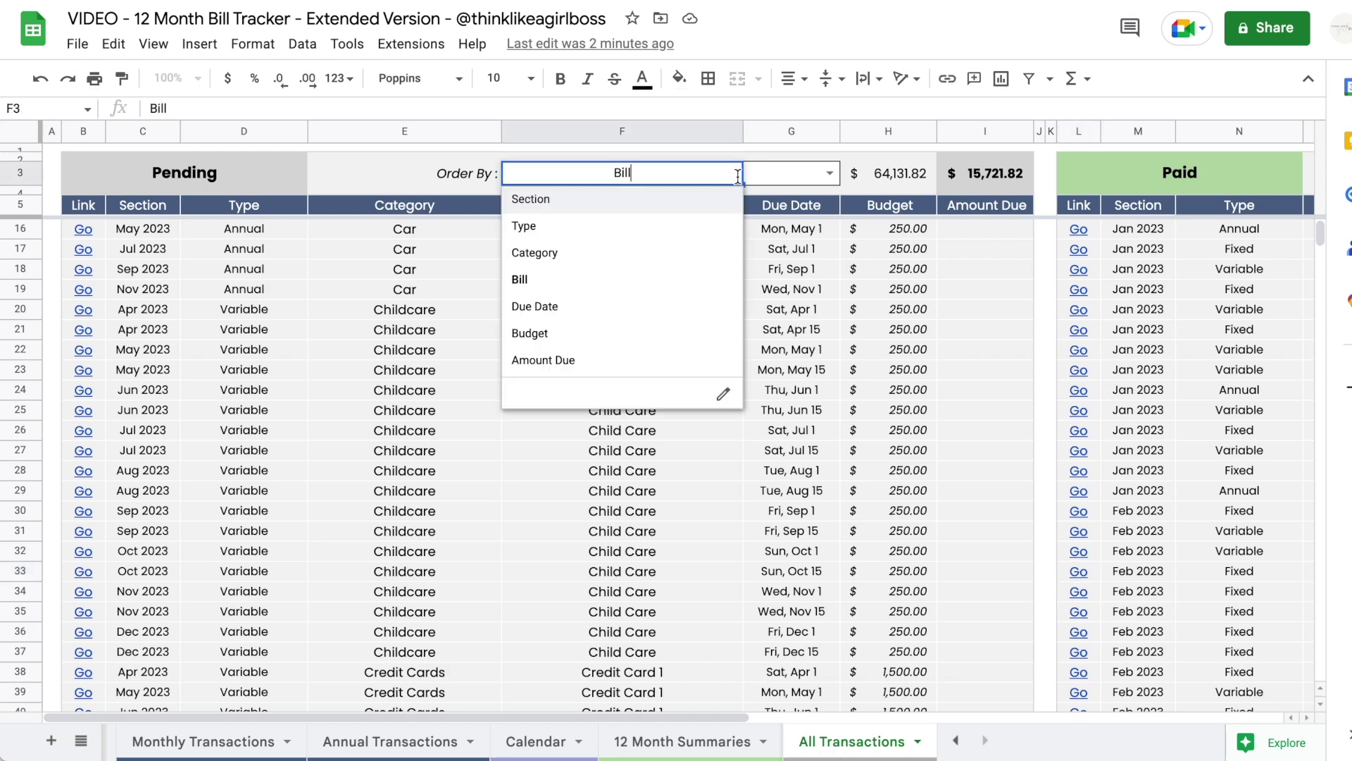
pyautogui.click(692, 312)
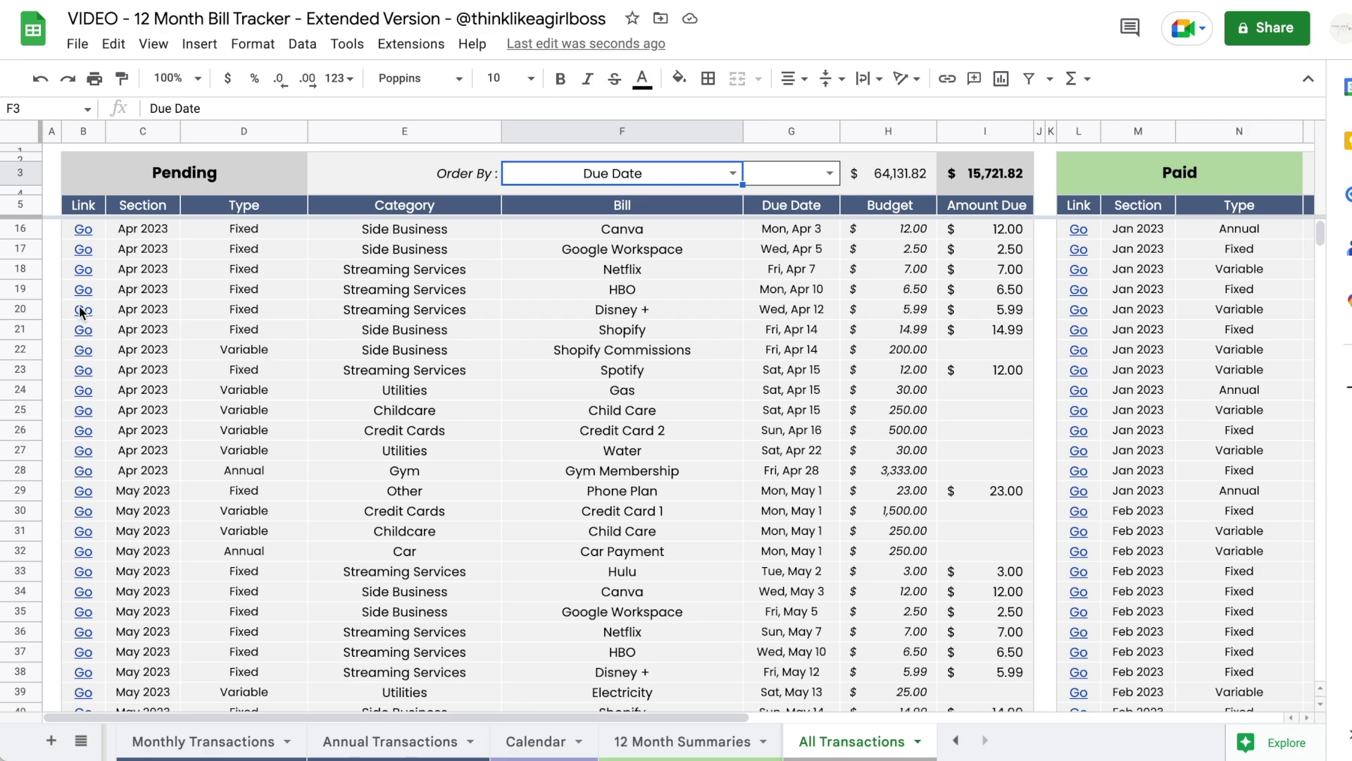
# - Follow the link of April 2023's pending Disney + bill to its monthly section, and return to All Transactions to view the Paid list
pyautogui.moveTo(79, 310)
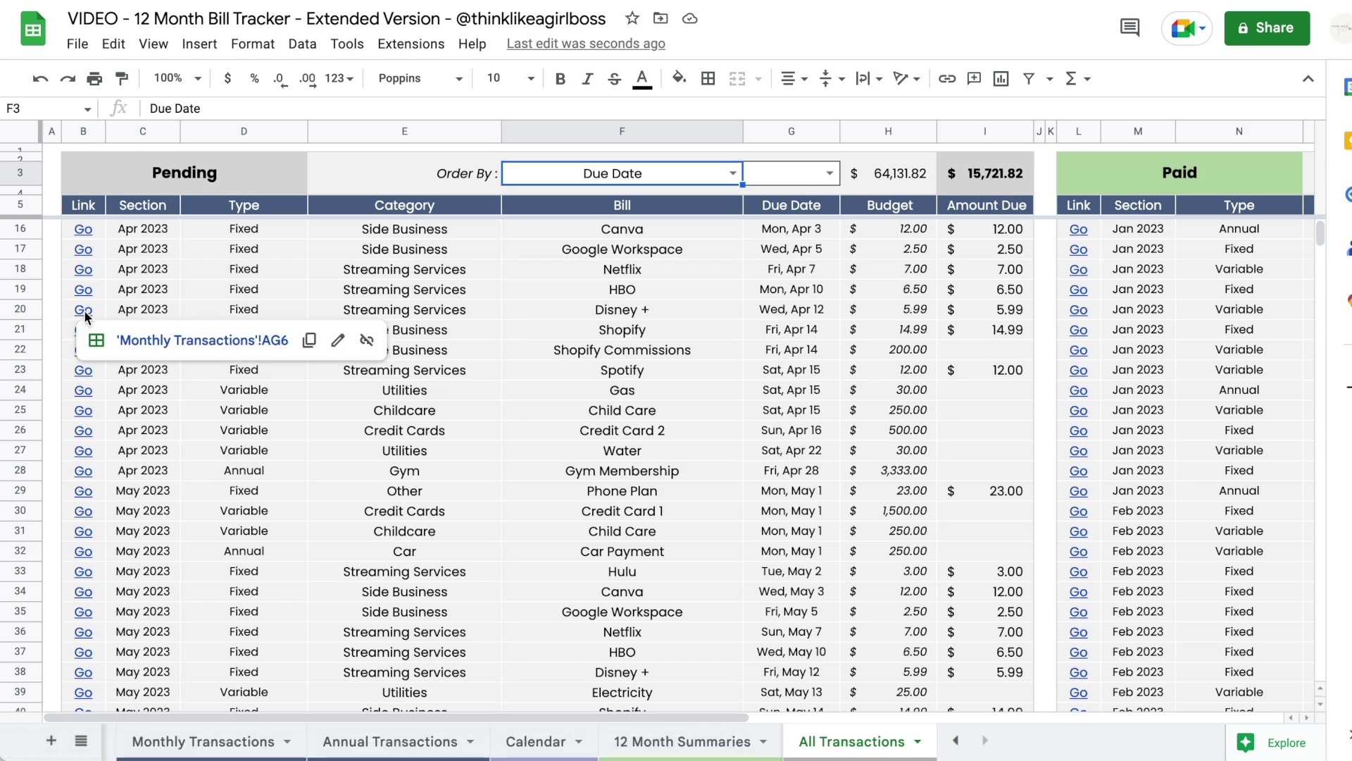
pyautogui.click(180, 345)
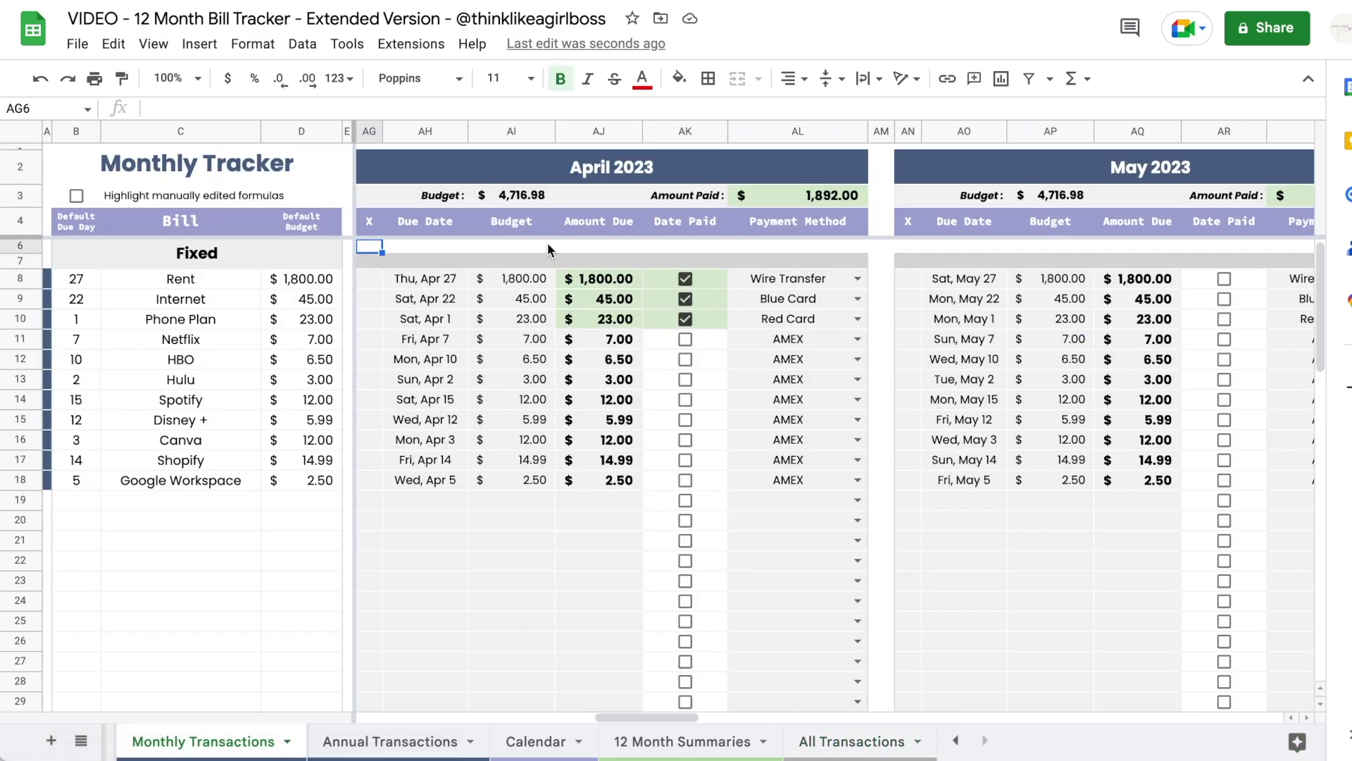
pyautogui.click(827, 739)
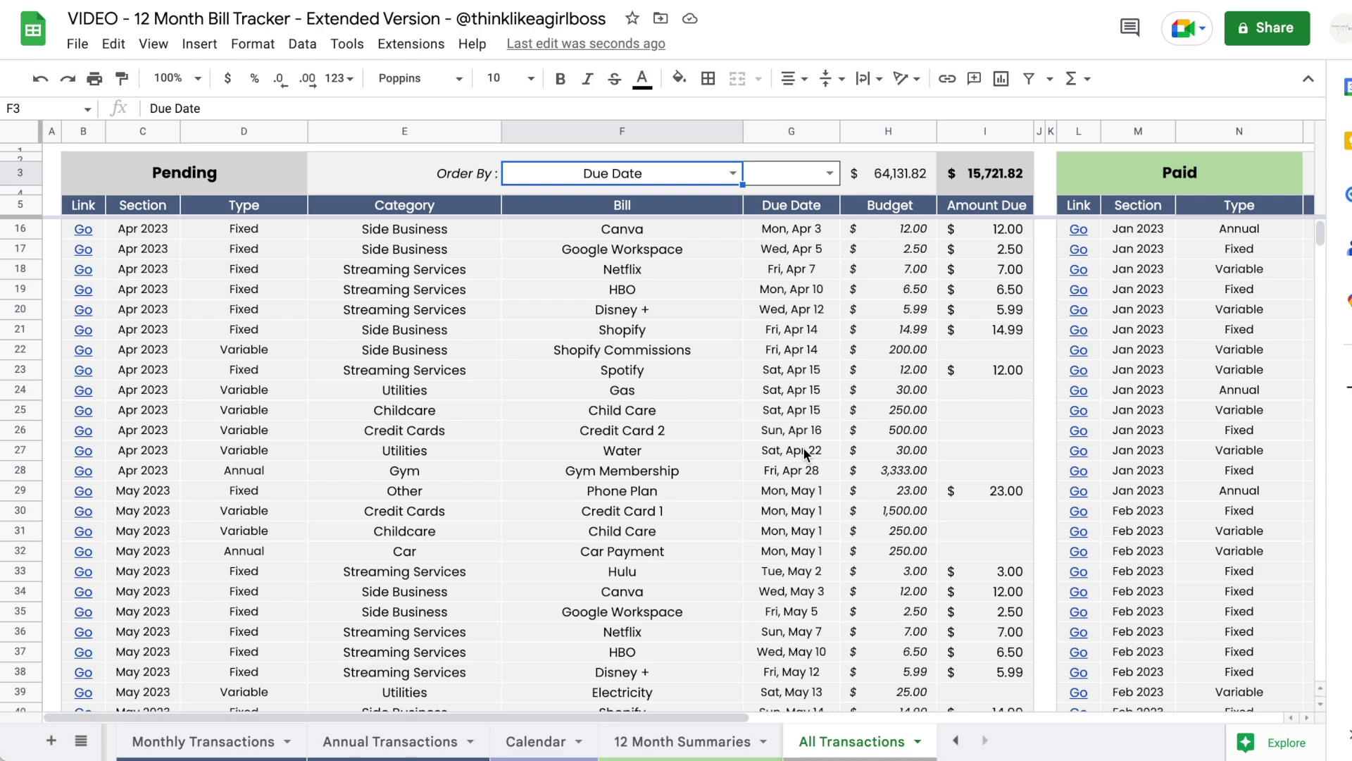
pyautogui.scroll(1, 805, 453)
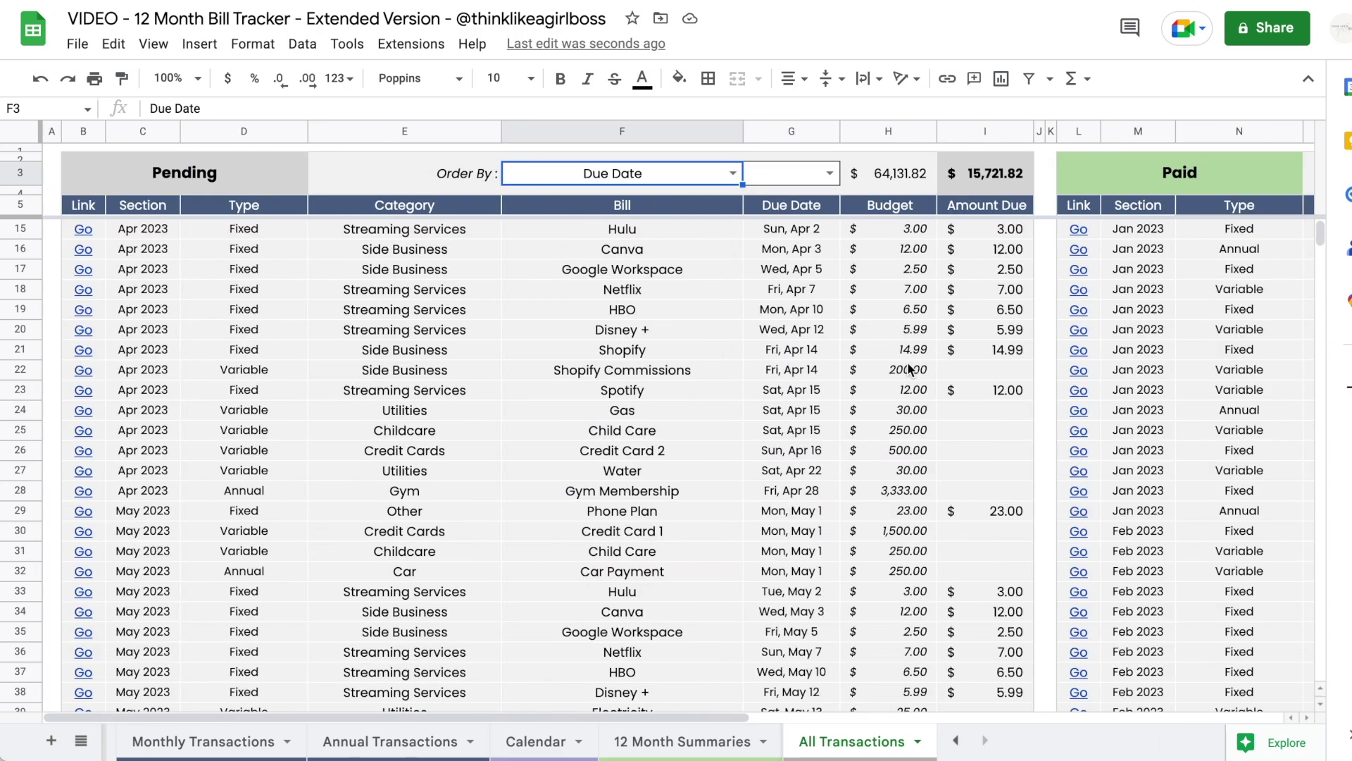
pyautogui.hscroll(5, 834, 392)
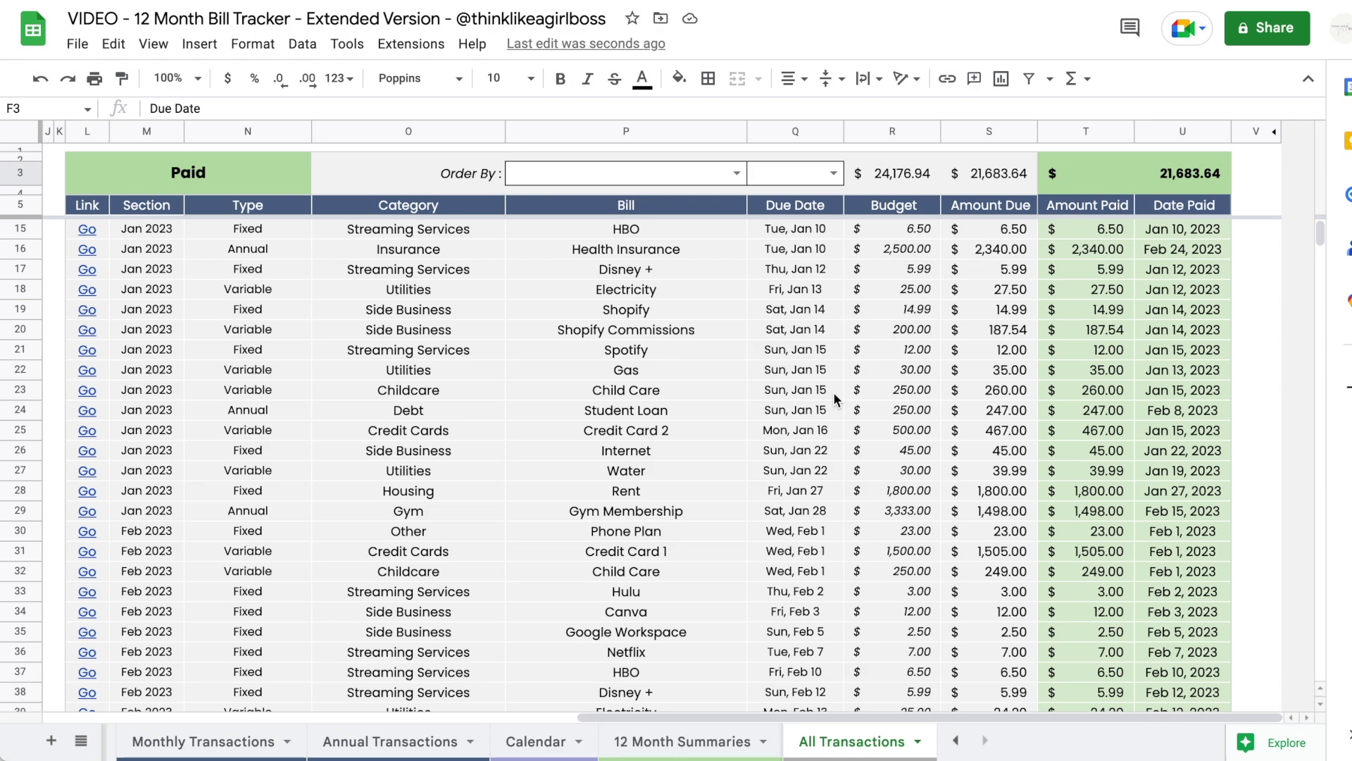
# - Revisit the Monthly and Annual Transactions sheets and examine the Monthly Tracker's Fixed and Variable bill sections
pyautogui.click(303, 740)
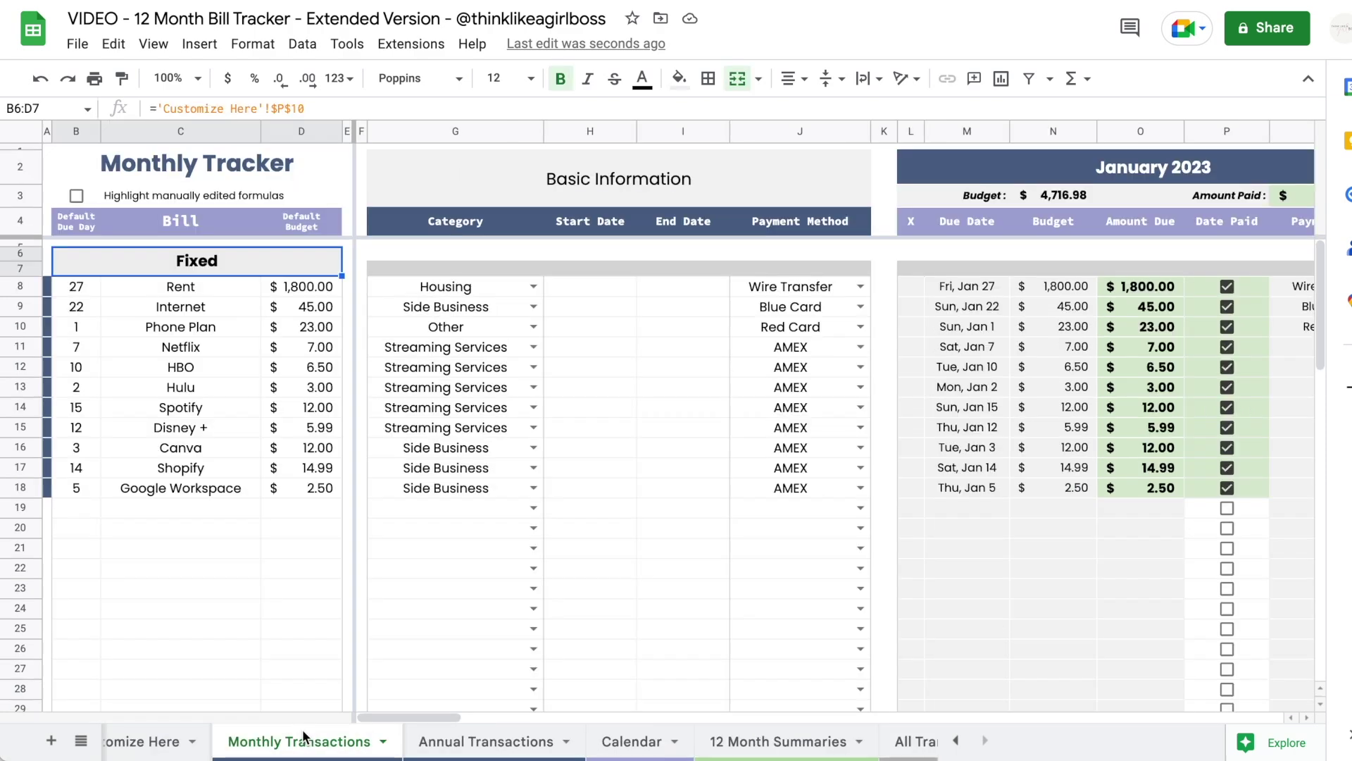
pyautogui.click(468, 741)
pyautogui.click(371, 745)
pyautogui.scroll(-3, 480, 403)
pyautogui.scroll(-5, 481, 395)
pyautogui.click(224, 489)
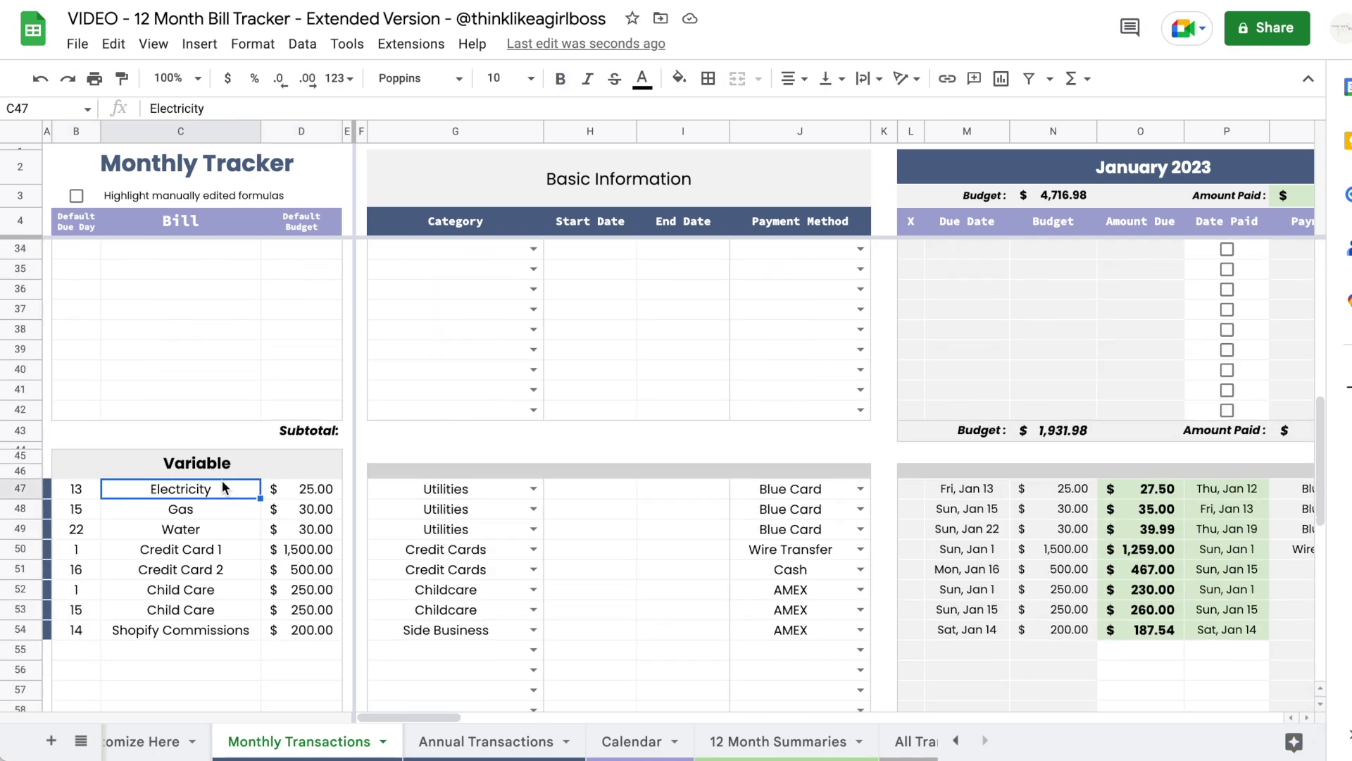
pyautogui.click(275, 463)
# - Add a bill named "New fixed bill" in row 20 of the Fixed section with default due day 31
pyautogui.scroll(8, 232, 514)
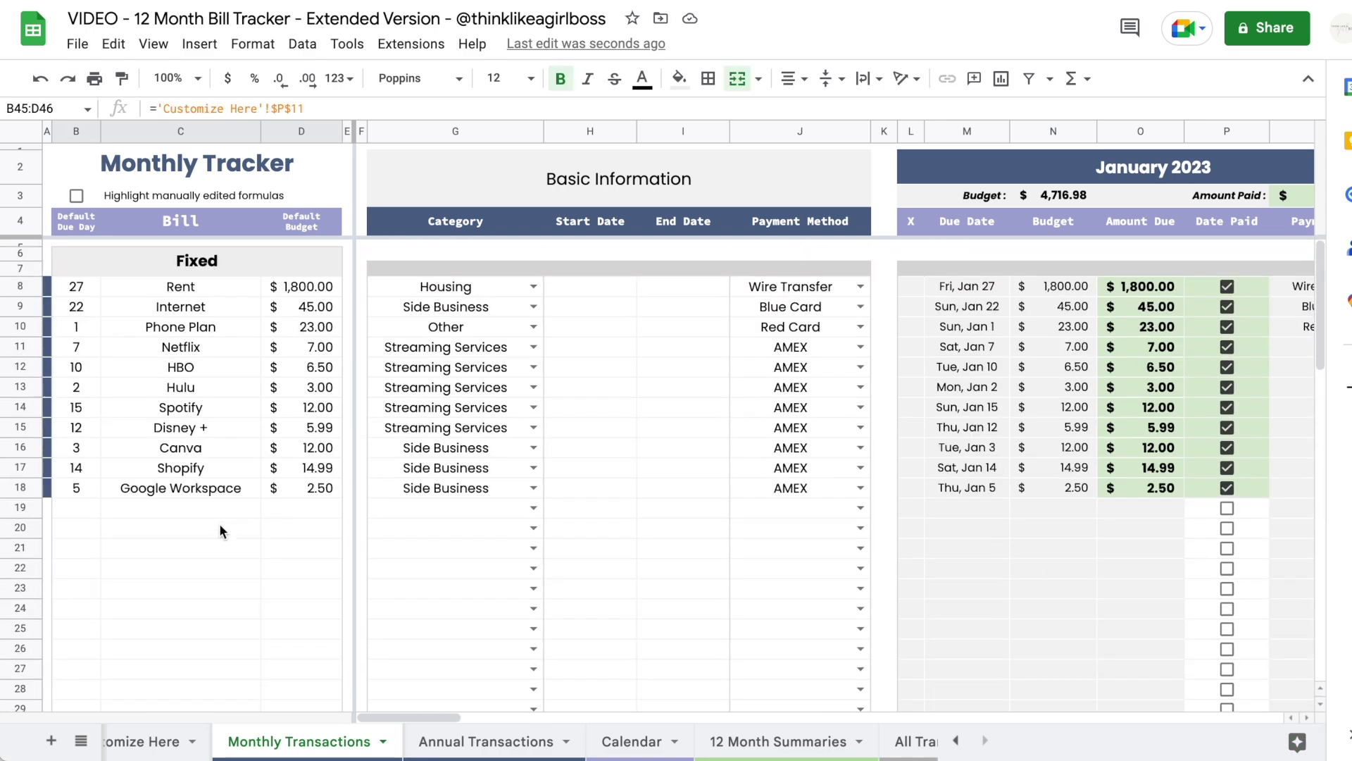
pyautogui.click(203, 531)
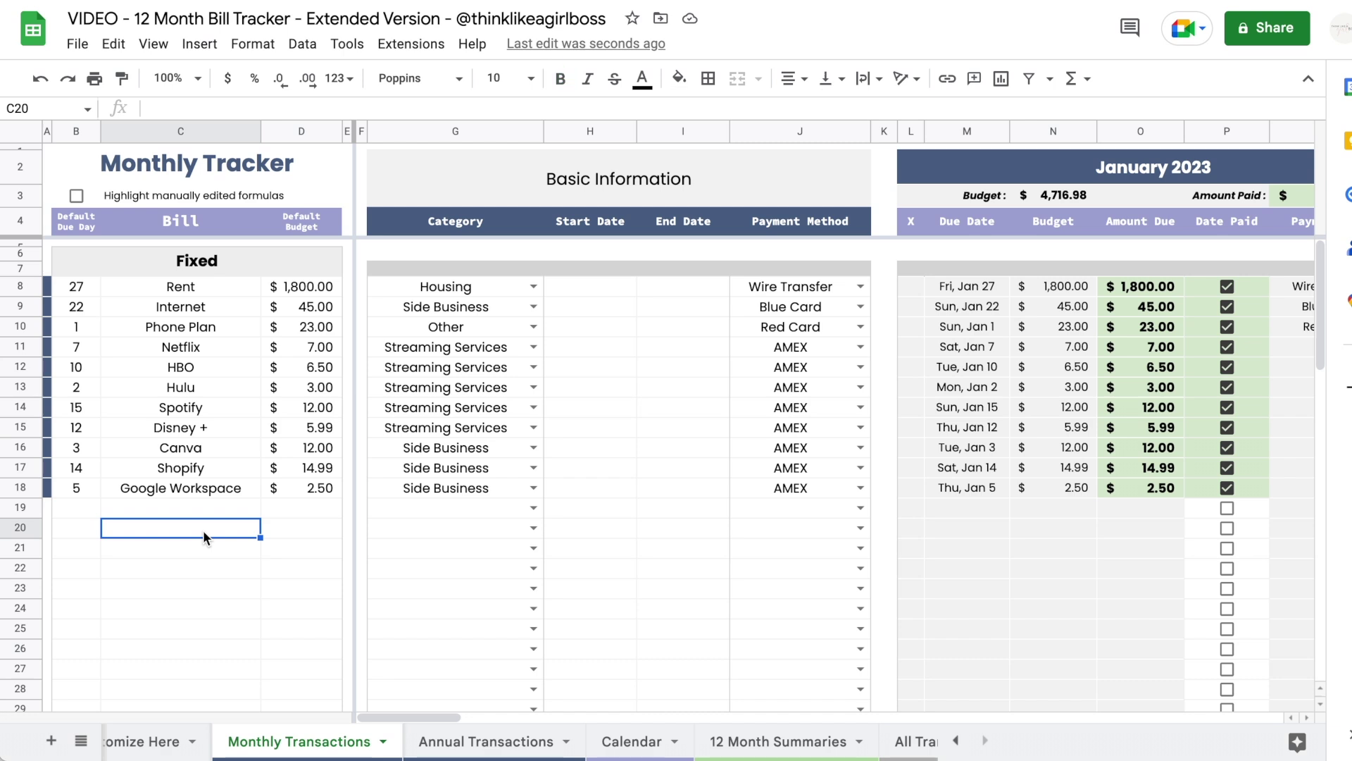
pyautogui.write('New fi')
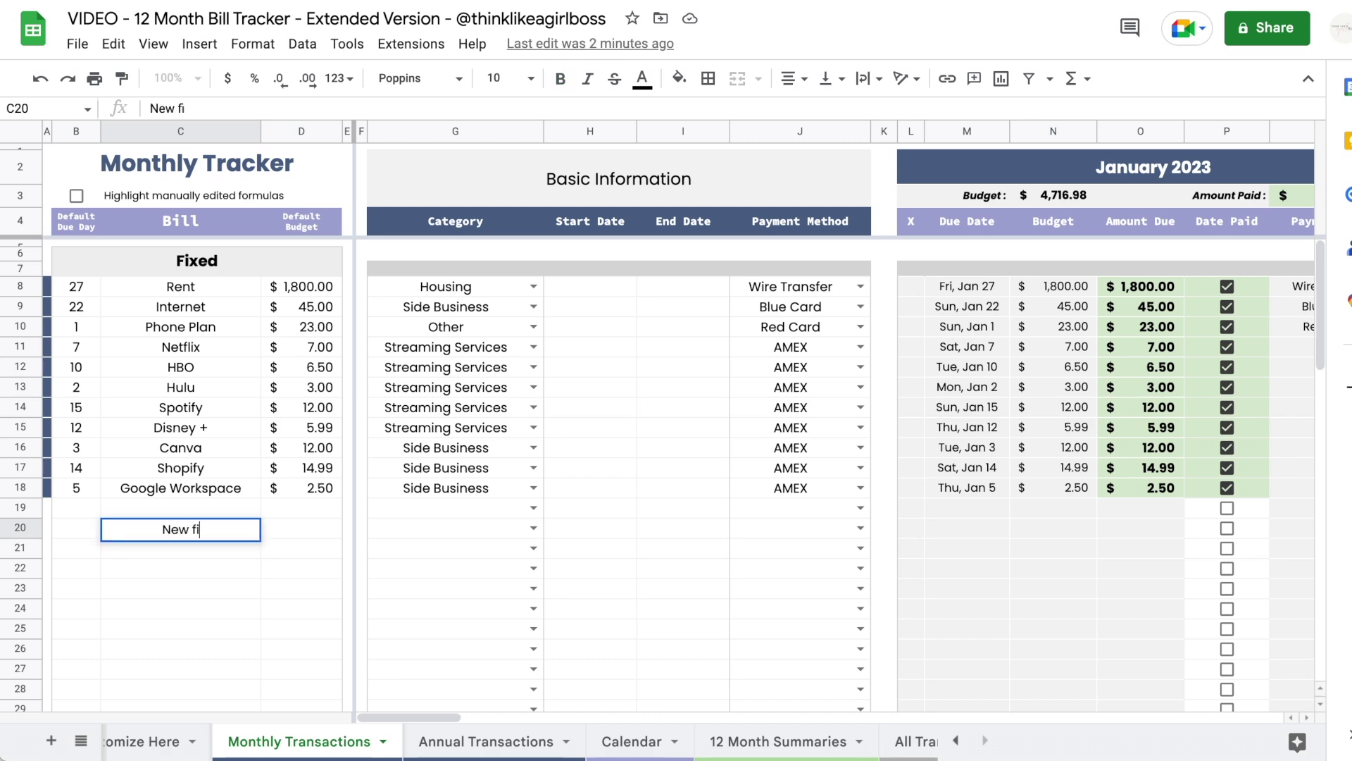
pyautogui.write('xed bill')
pyautogui.press('Return')
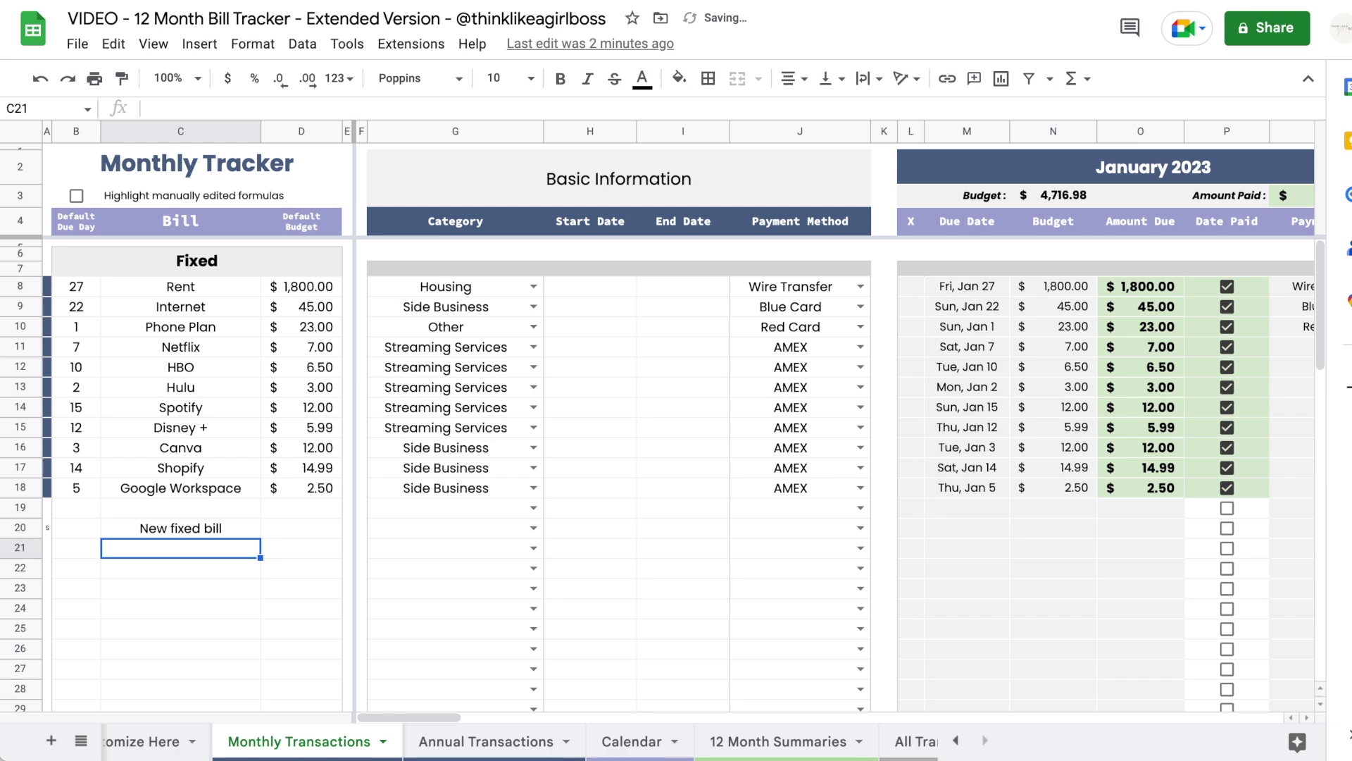
pyautogui.click(59, 530)
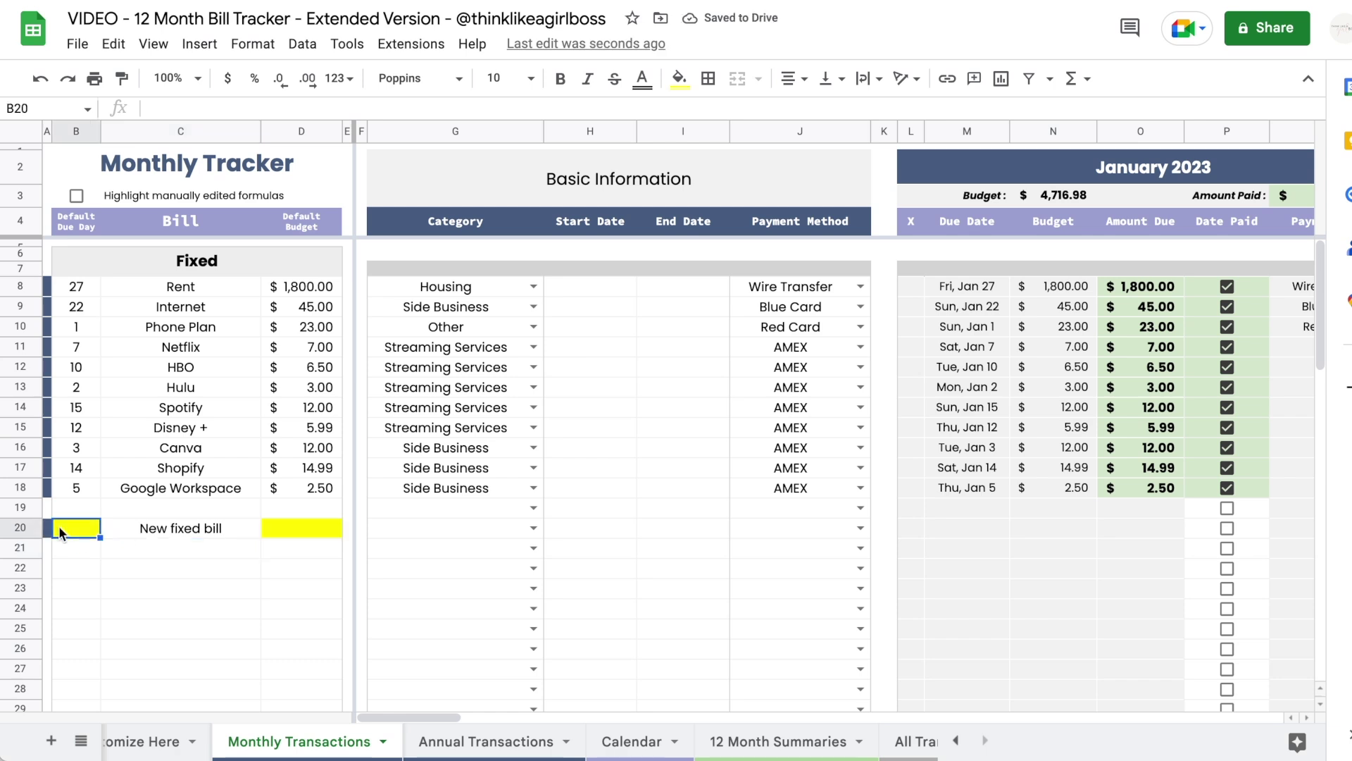
pyautogui.write('31')
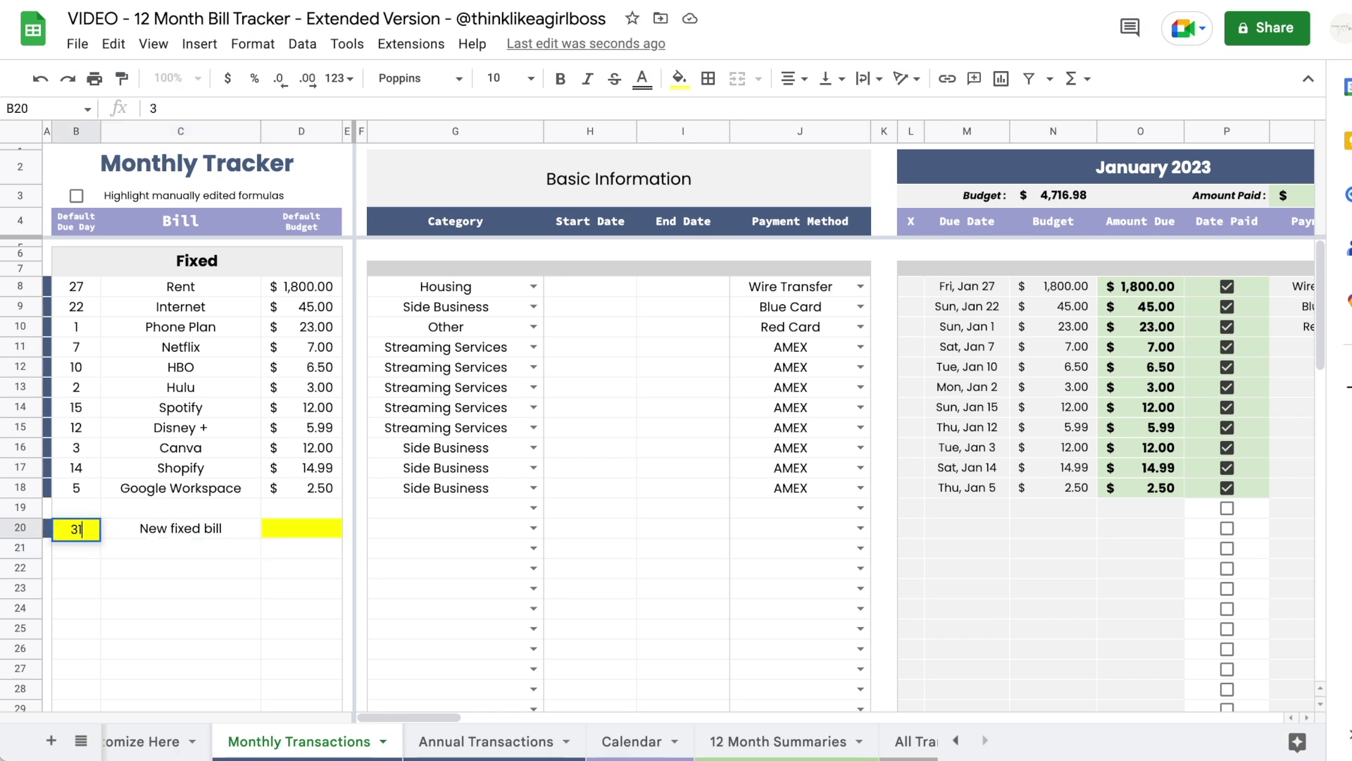
pyautogui.press('Return')
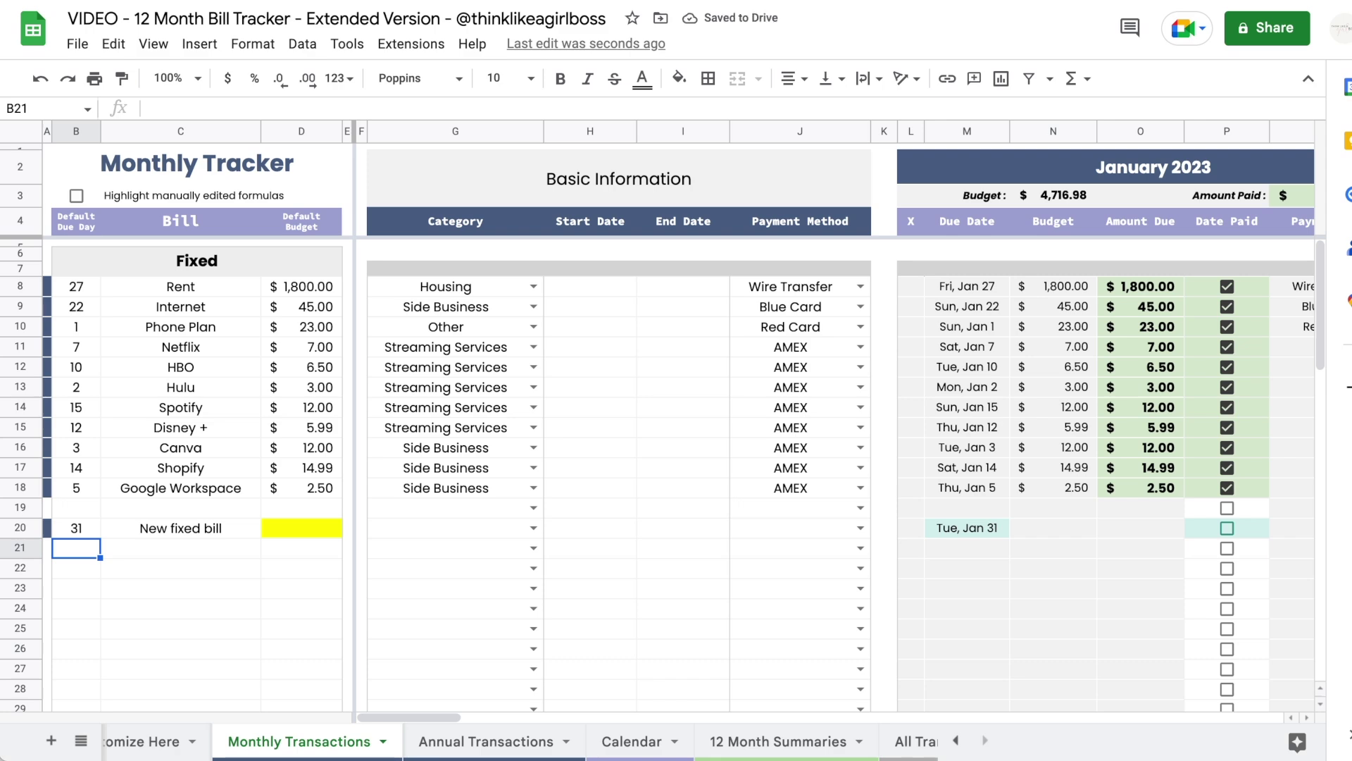
# - Check the new fixed bill's due dates from January through April 2023
pyautogui.hscroll(5, 666, 539)
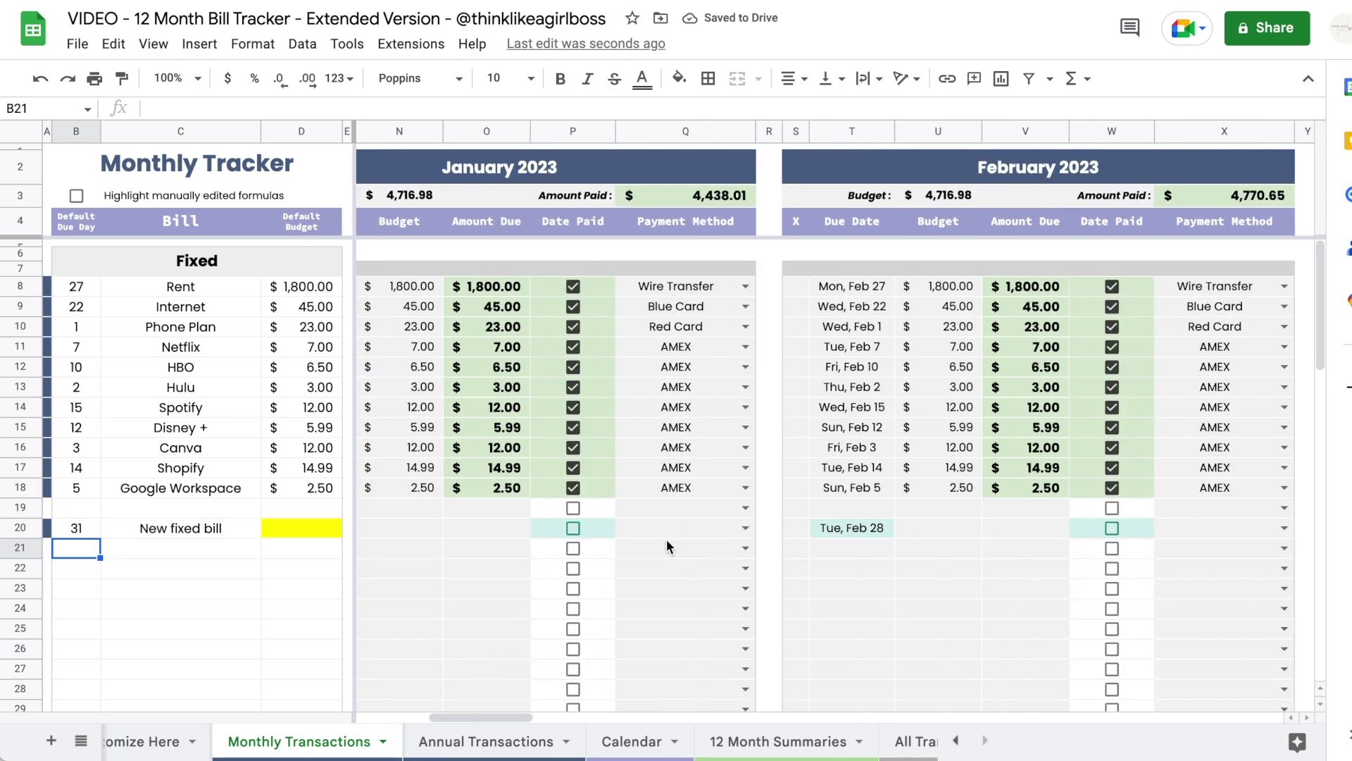
pyautogui.hscroll(10, 666, 543)
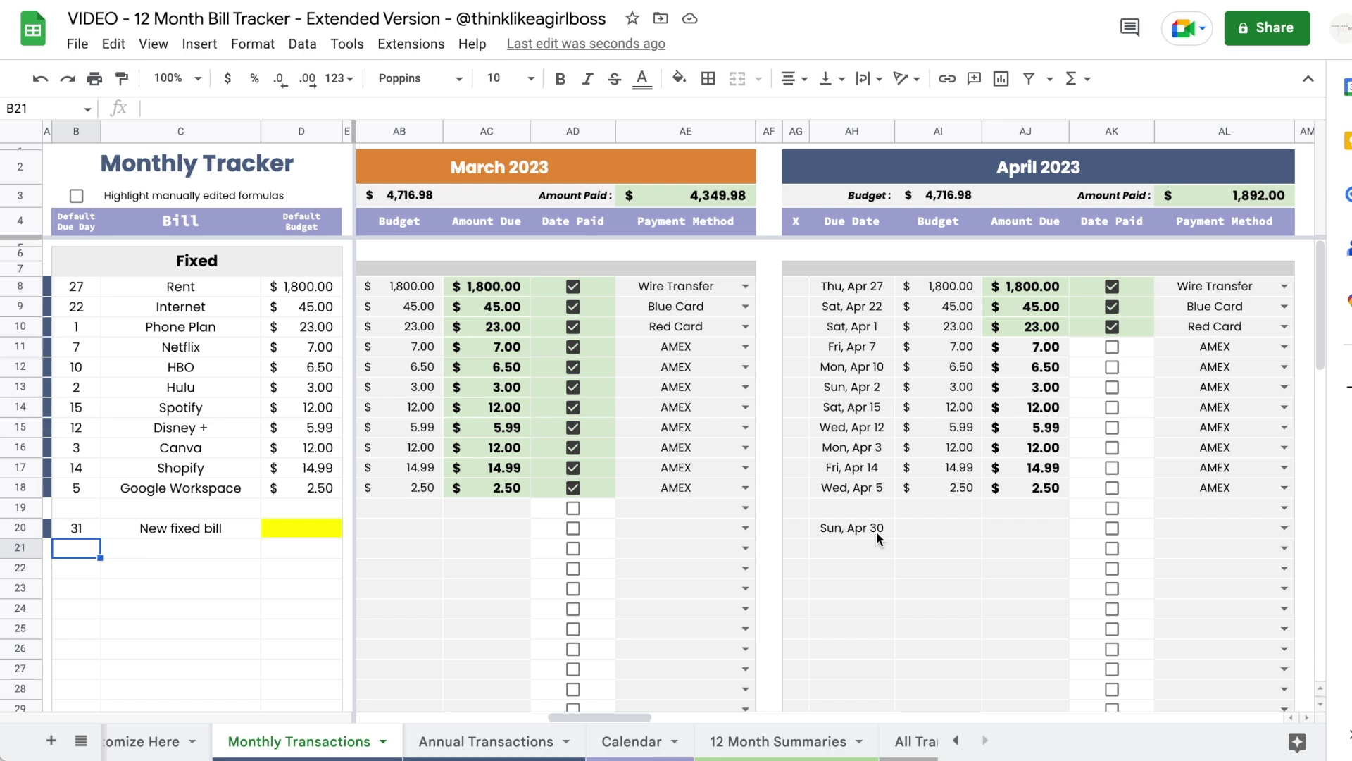
pyautogui.moveTo(76, 528); pyautogui.dragTo(180, 527)
pyautogui.hscroll(-10, 422, 493)
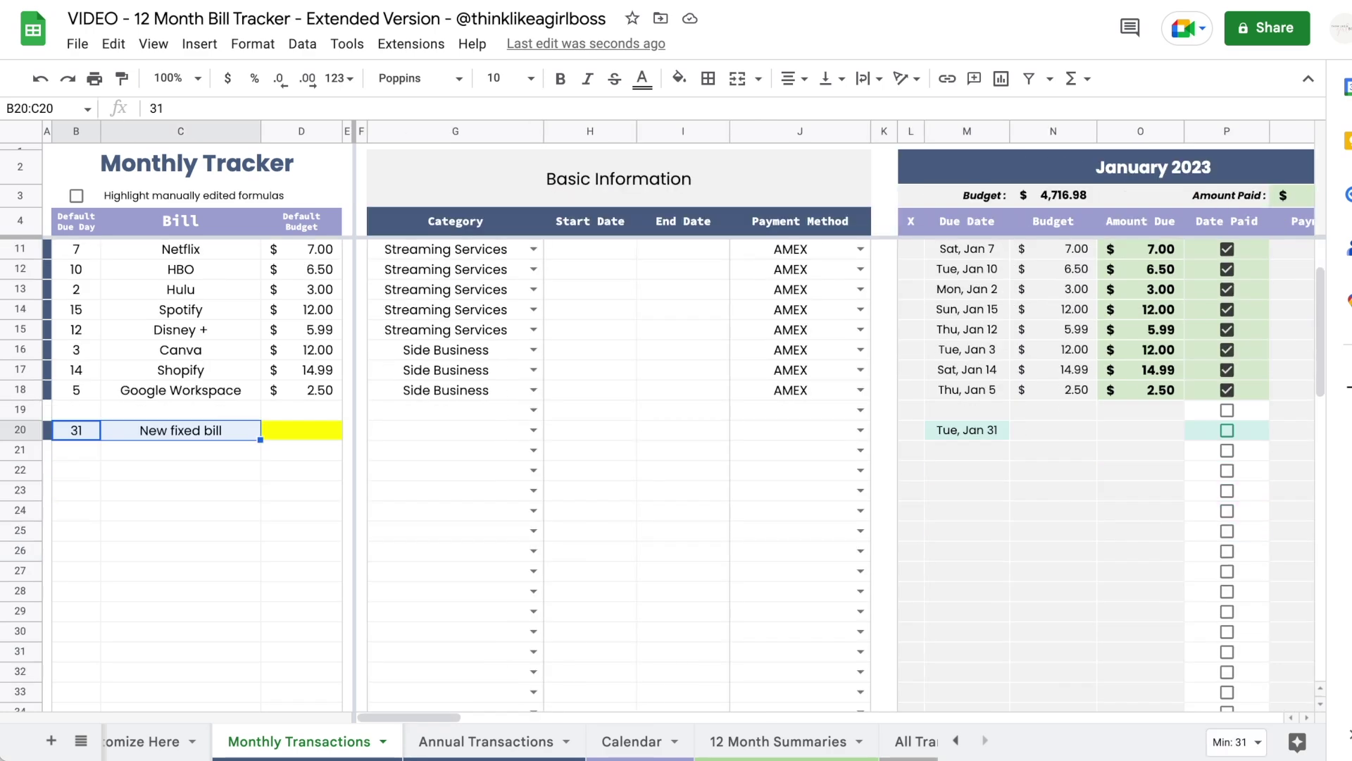
# - Add "new variable bill" with default due day 31 in row 57 of the Variable section and check its February due date
pyautogui.scroll(-10, 79, 465)
pyautogui.click(74, 488)
pyautogui.write('31')
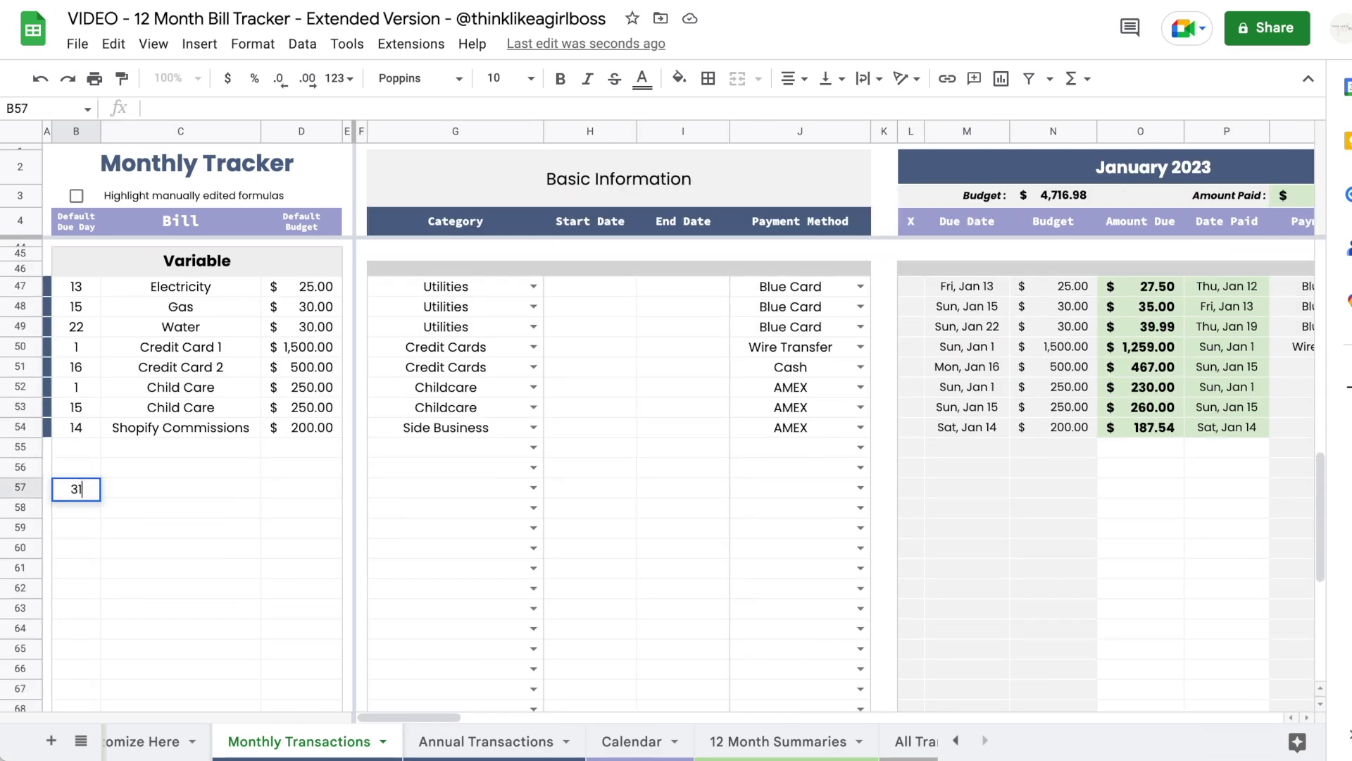
pyautogui.press('Tab')
pyautogui.write('new variable bill')
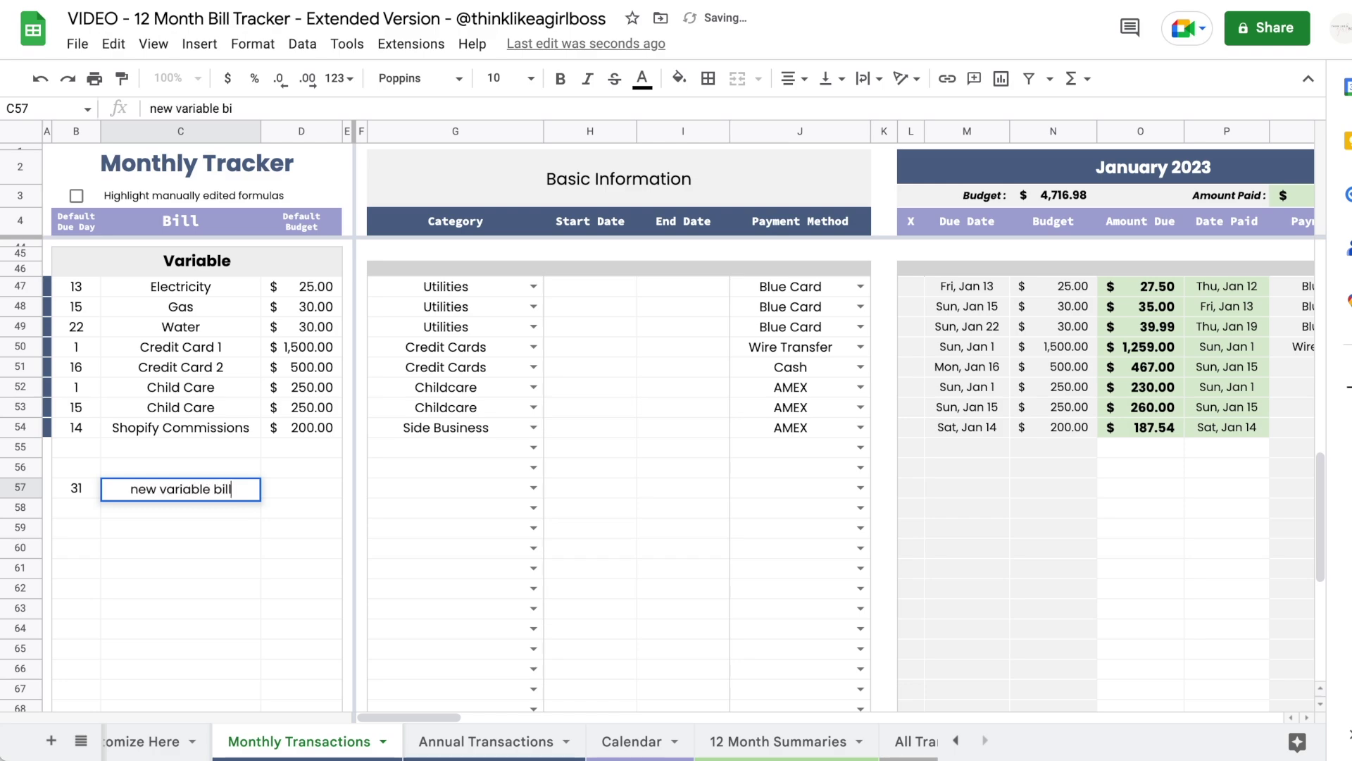
pyautogui.press('Return')
pyautogui.hscroll(15, 829, 519)
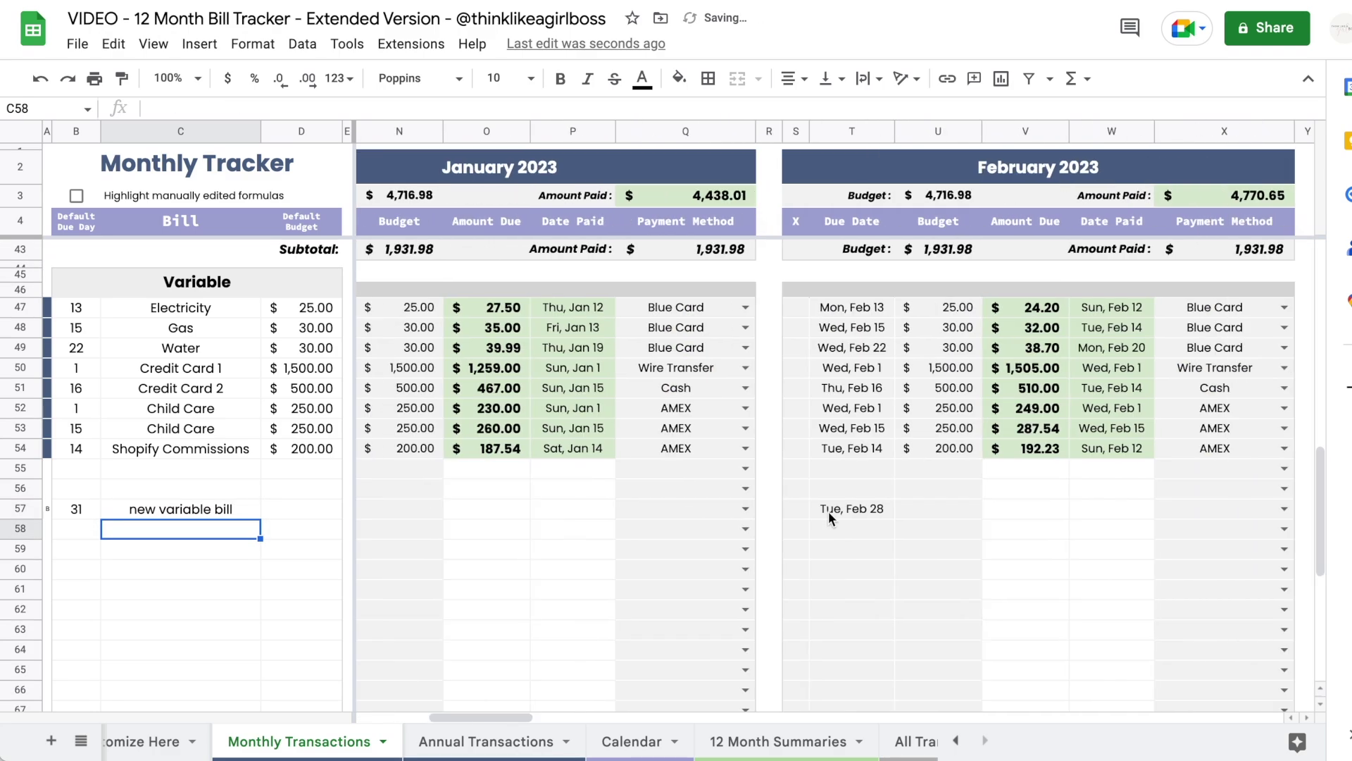
pyautogui.hscroll(-15, 830, 519)
# - Set the default budget of the new fixed bill to 10
pyautogui.scroll(10, 830, 514)
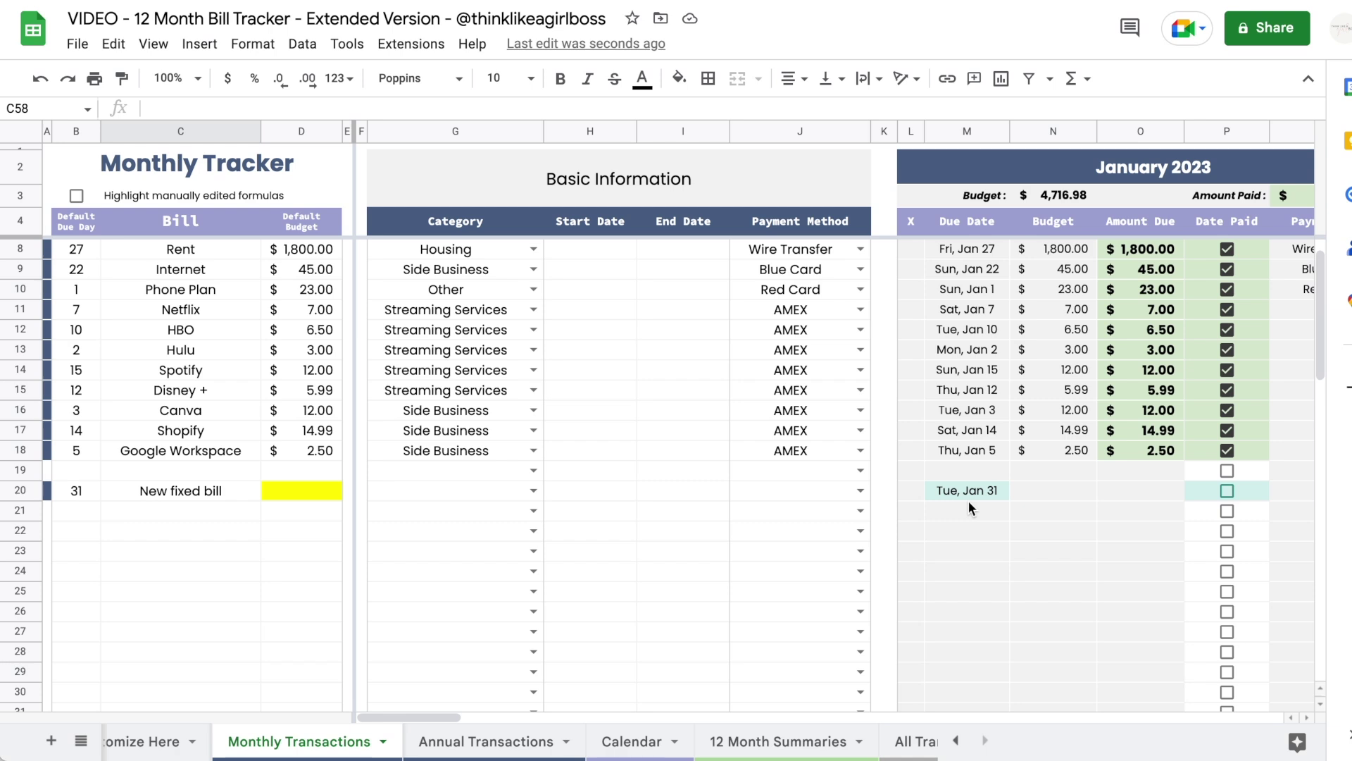
pyautogui.scroll(1, 969, 501)
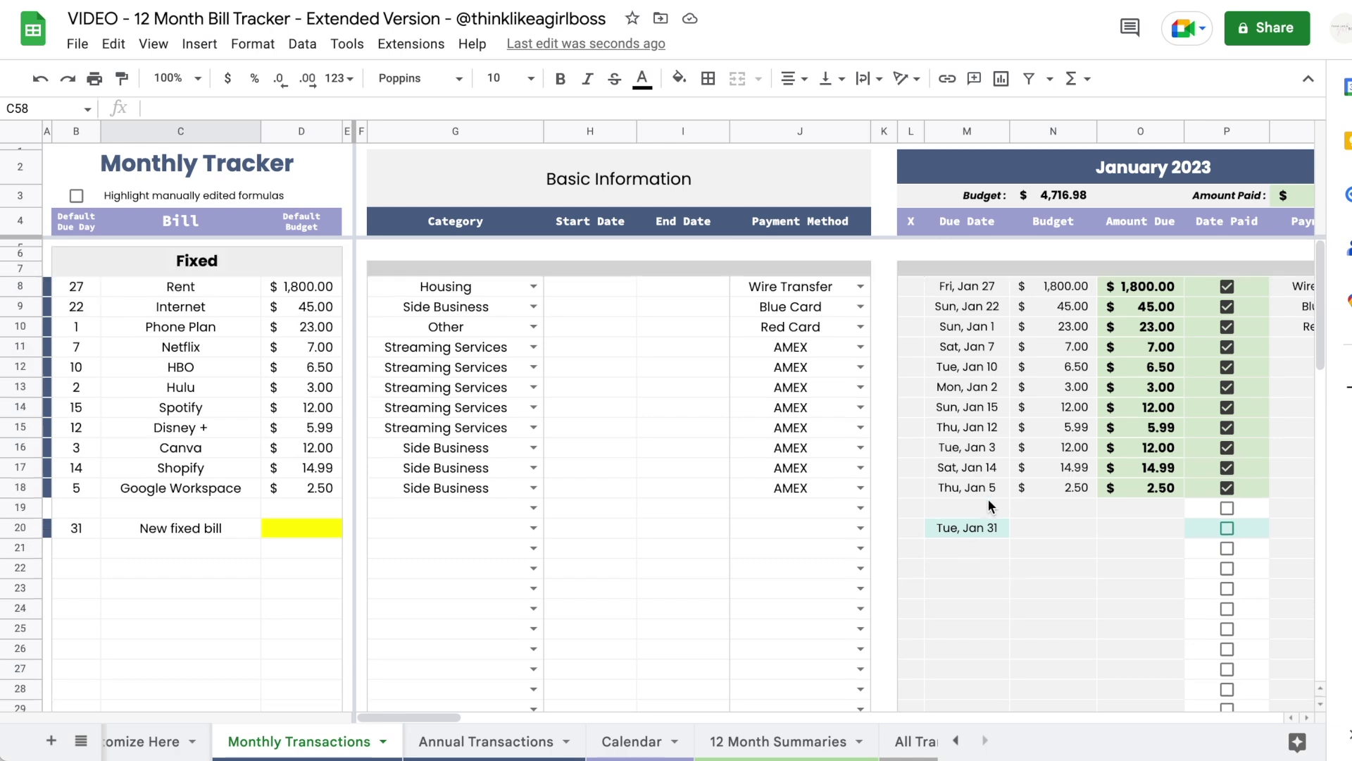
pyautogui.click(308, 525)
pyautogui.write('10')
pyautogui.press('Return')
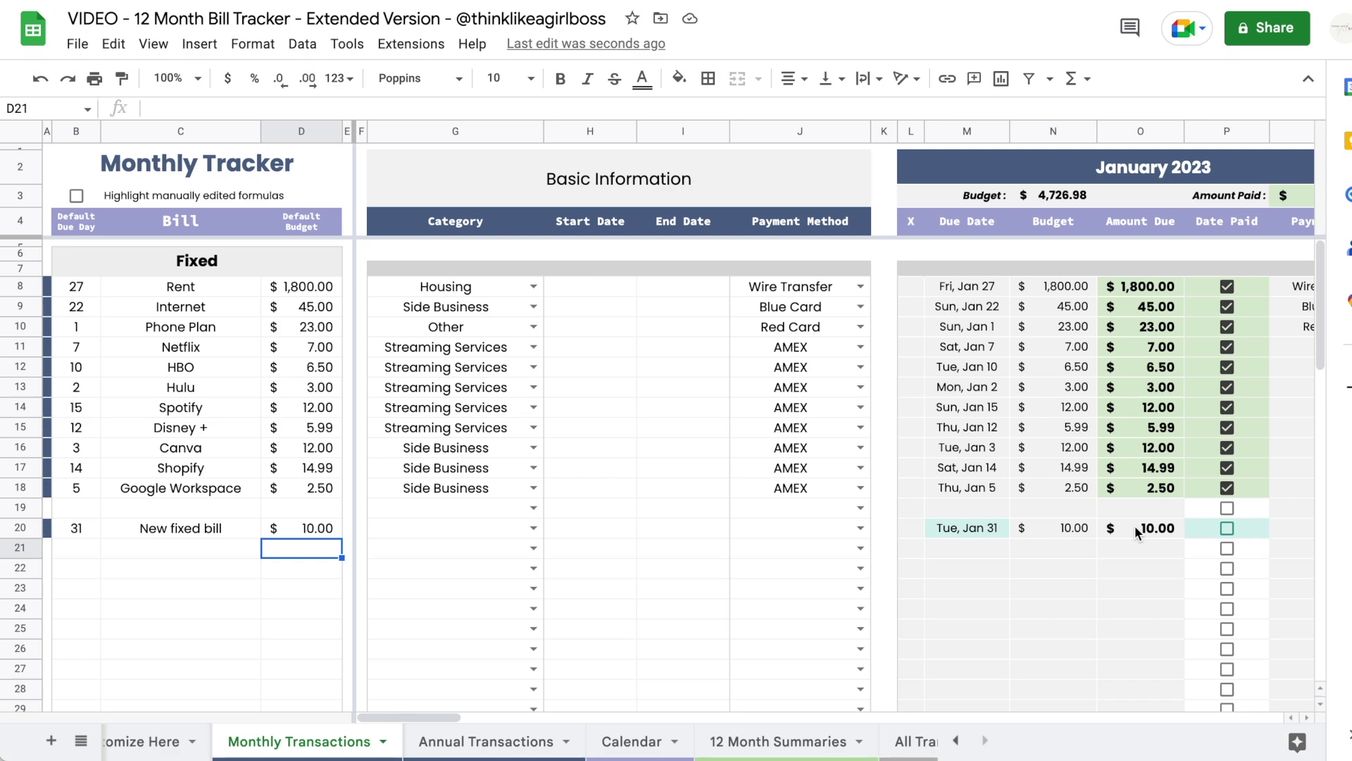
pyautogui.press('Up')
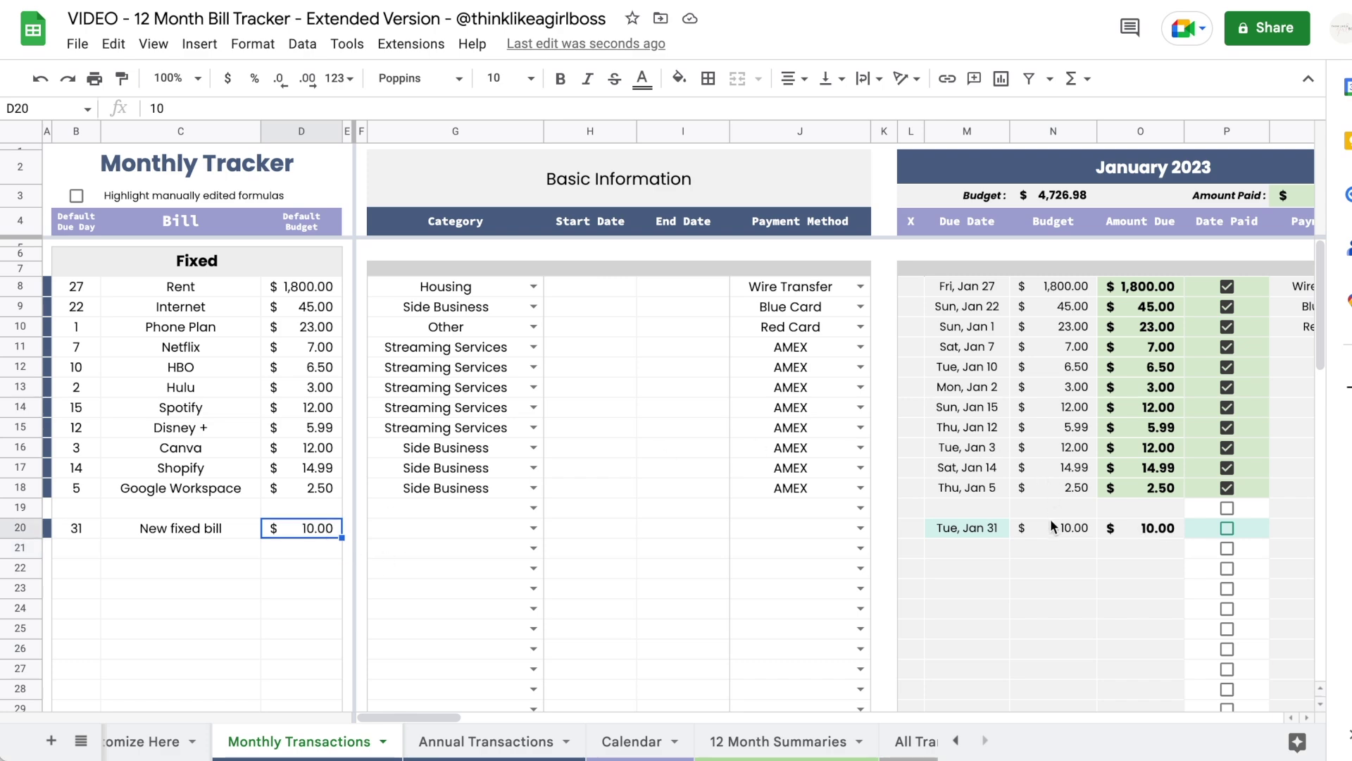
# - Set the default budget of the new variable bill to 20
pyautogui.scroll(-10, 1149, 525)
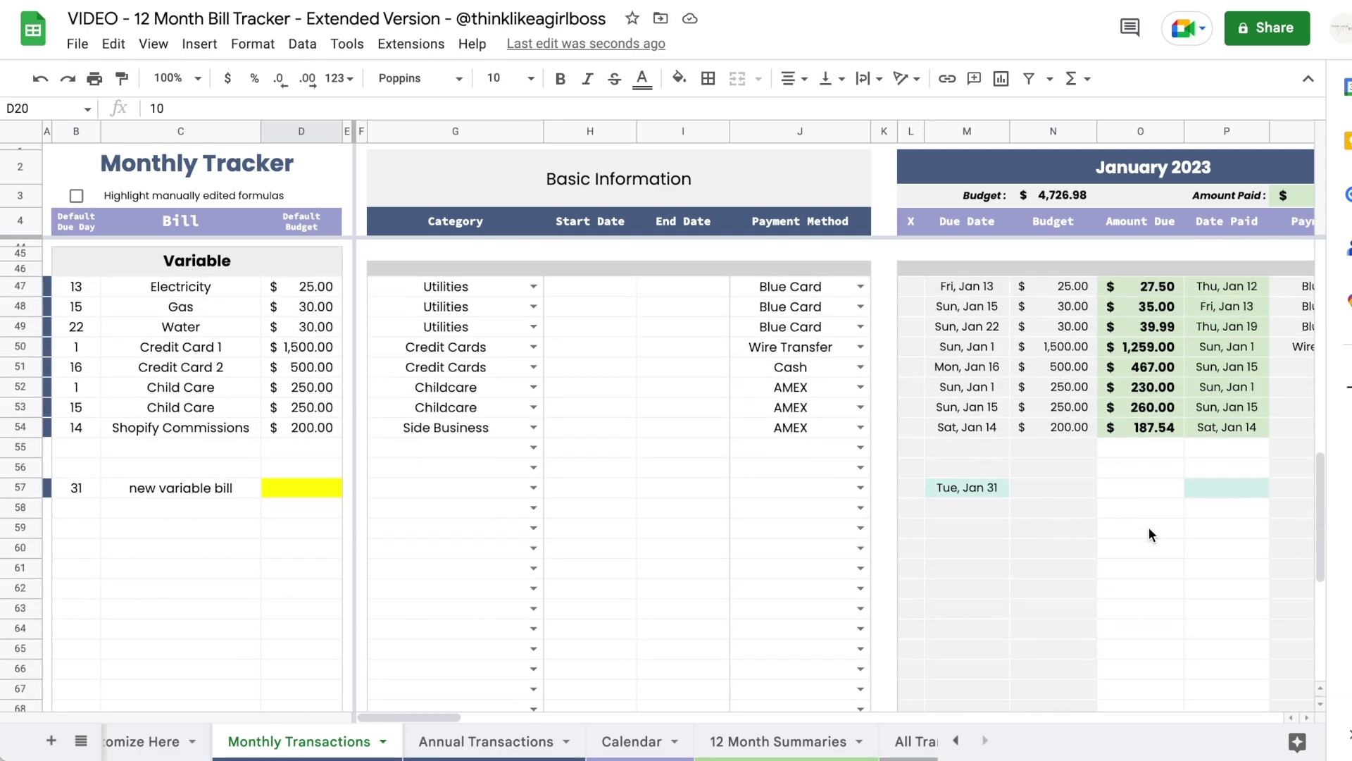
pyautogui.click(310, 495)
pyautogui.write('20')
pyautogui.press('Return')
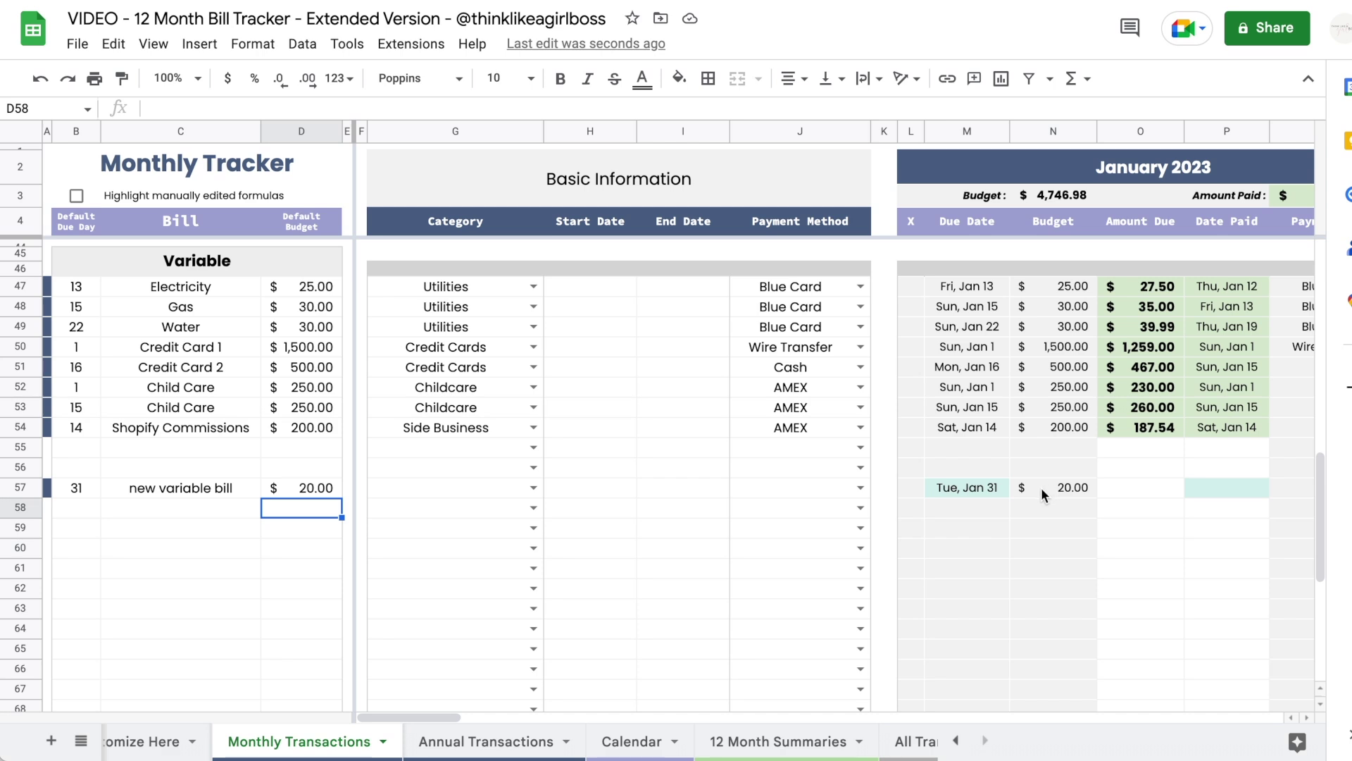
# - Enter 24.5 as the new variable bill's January 2023 amount due
pyautogui.click(1132, 492)
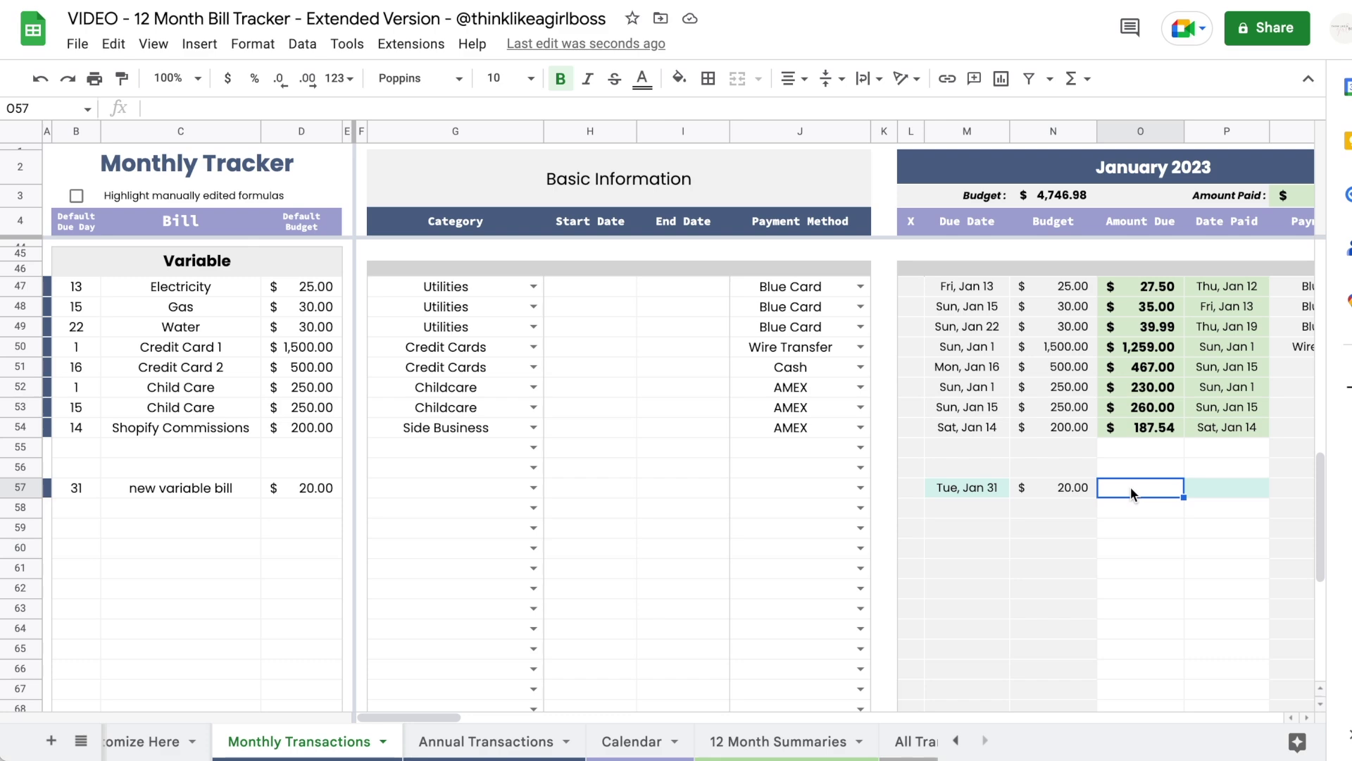
pyautogui.hscroll(4, 1056, 472)
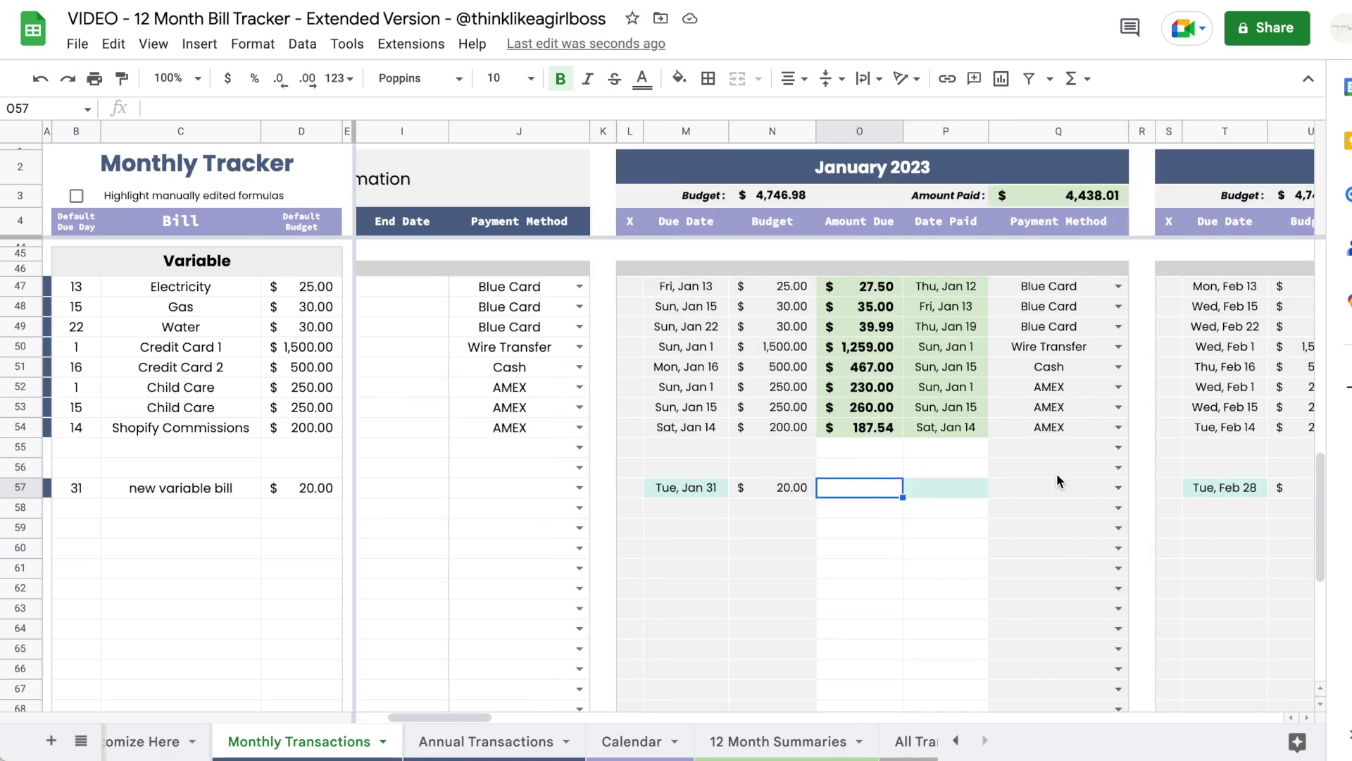
pyautogui.write('24.5')
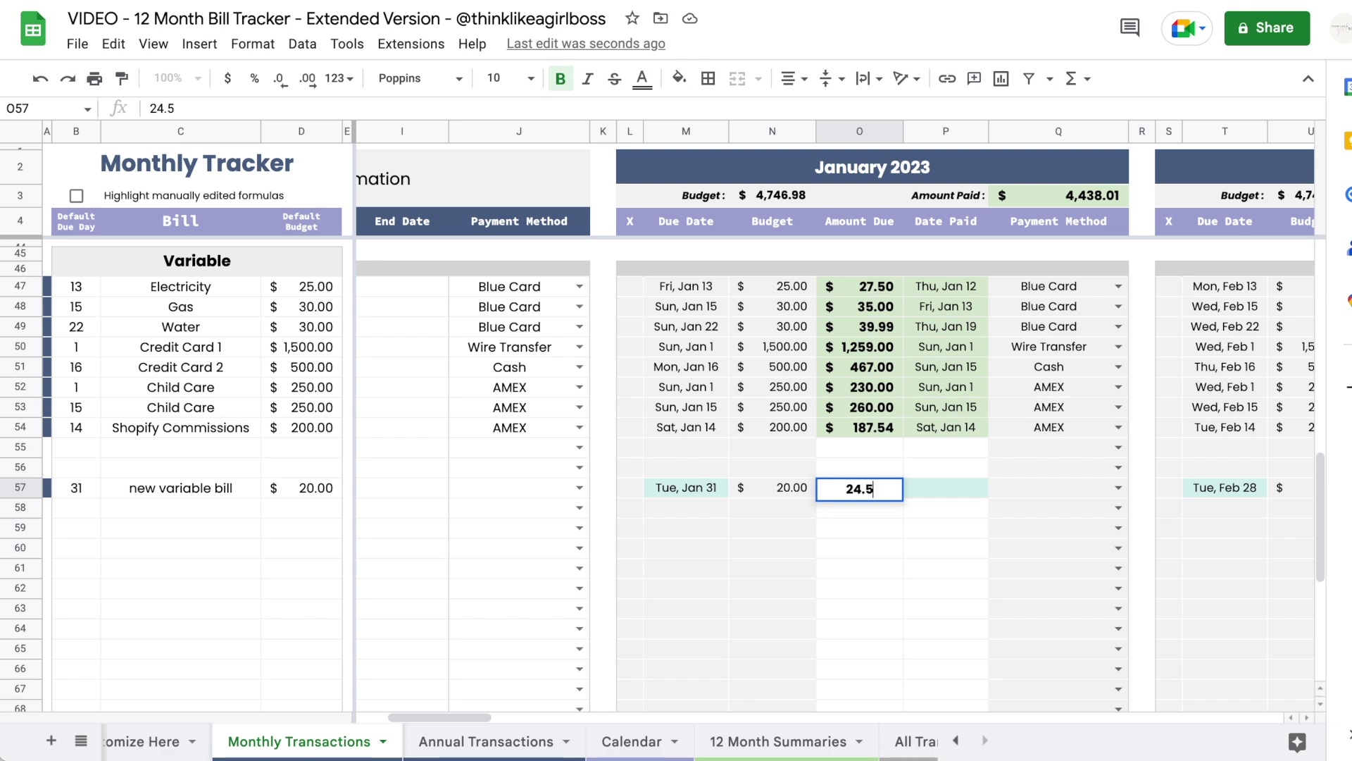
pyautogui.press('Return')
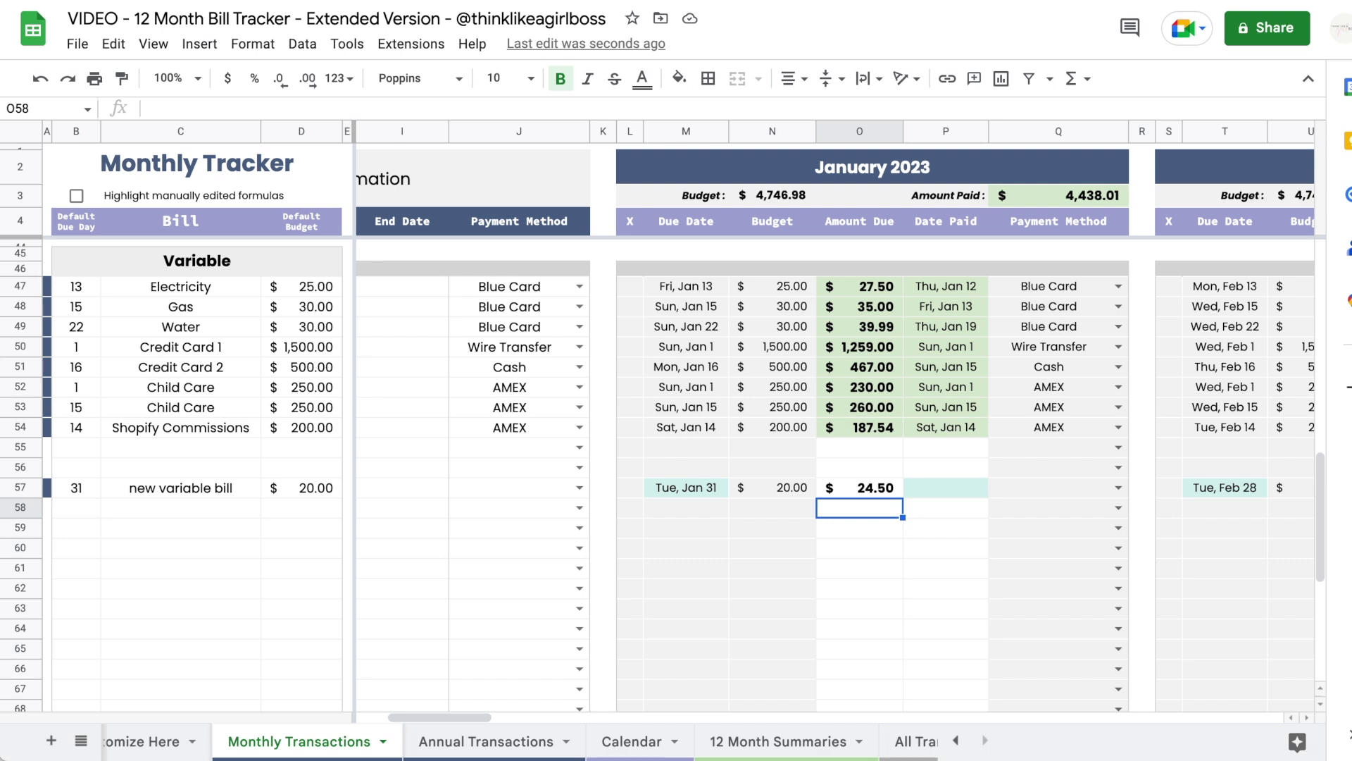
# - Date the new variable bill's January payment as March 15, 2023, and clear that paid date again
pyautogui.click(970, 486)
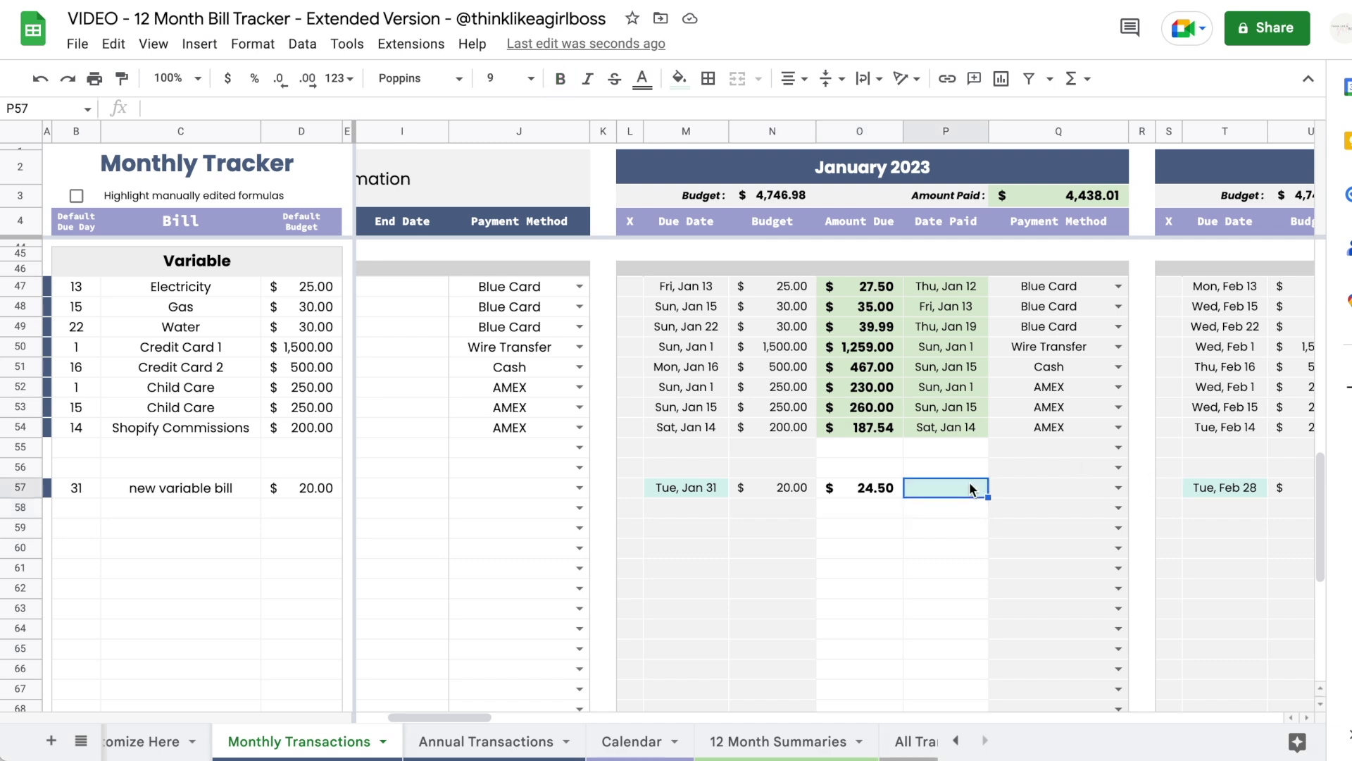
pyautogui.doubleClick(945, 486)
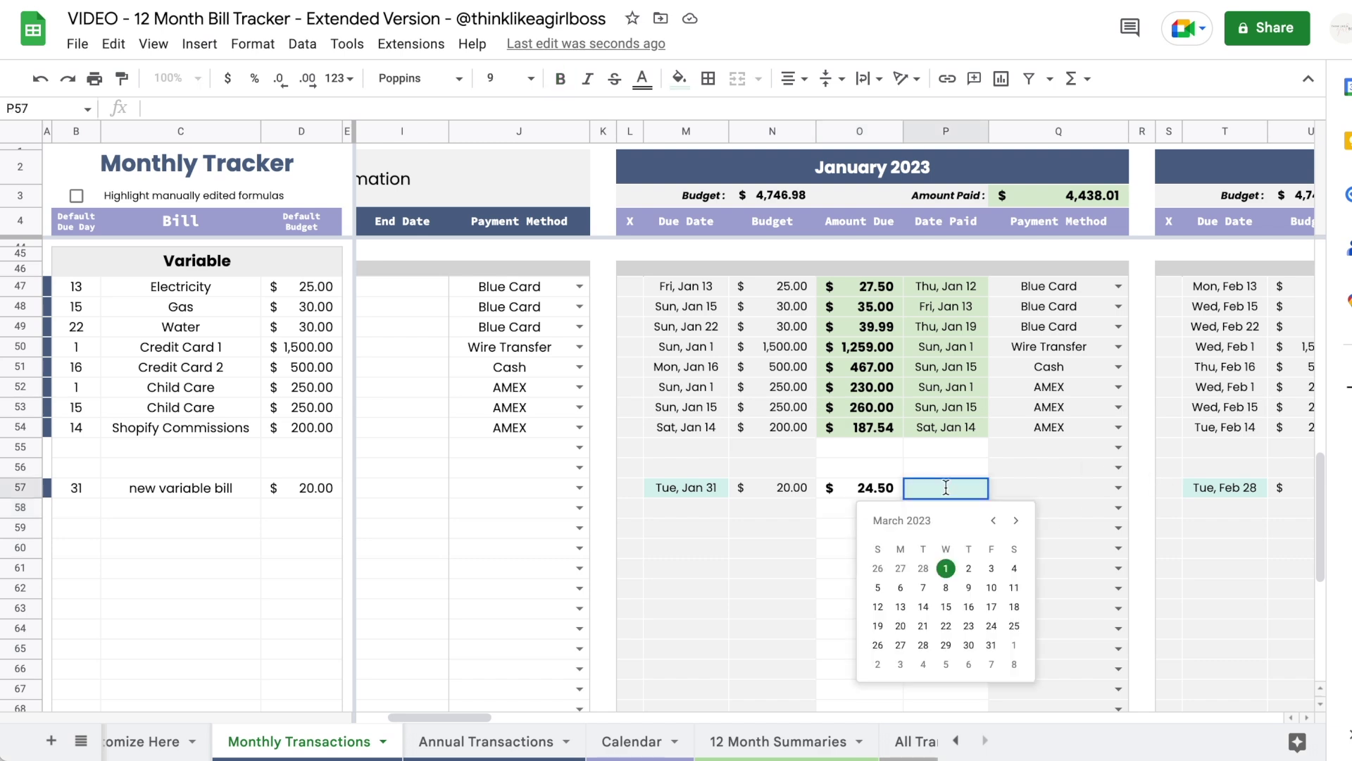
pyautogui.click(957, 608)
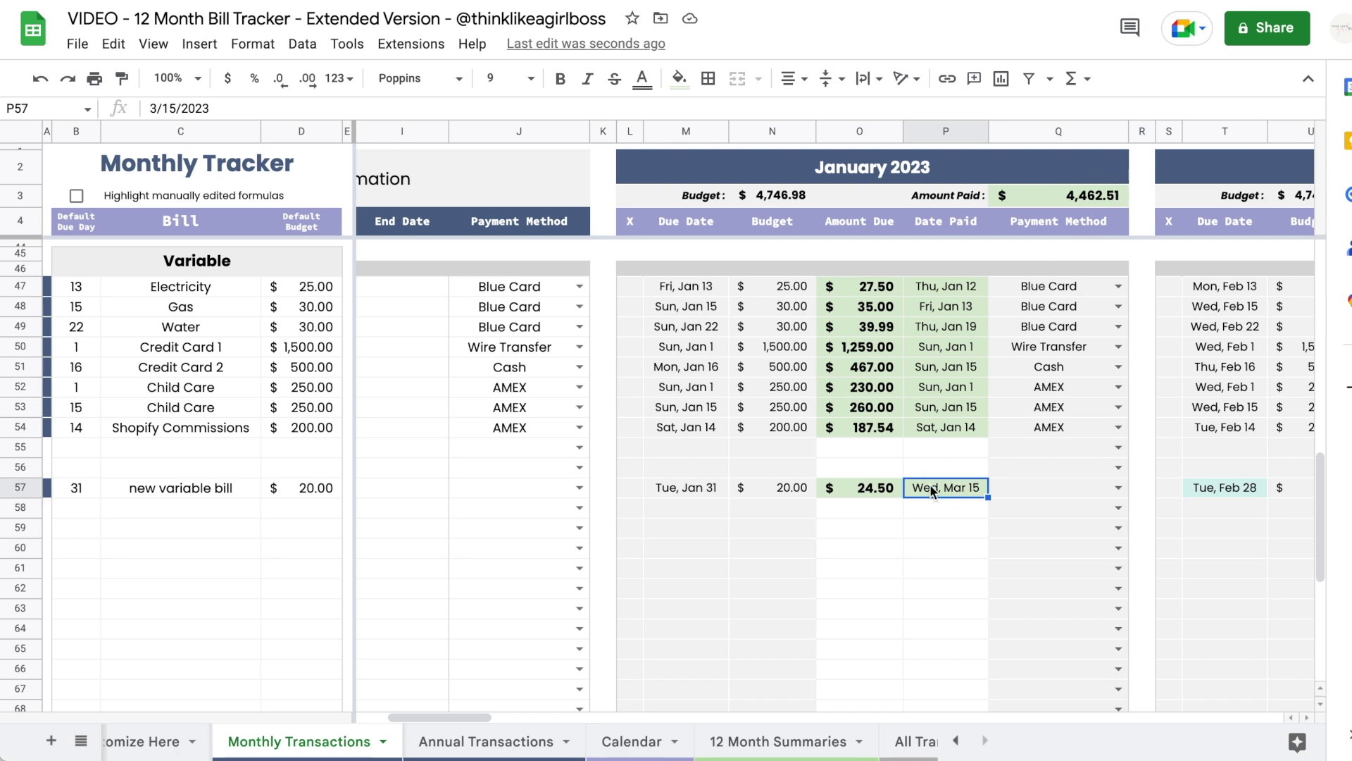
pyautogui.press('Delete')
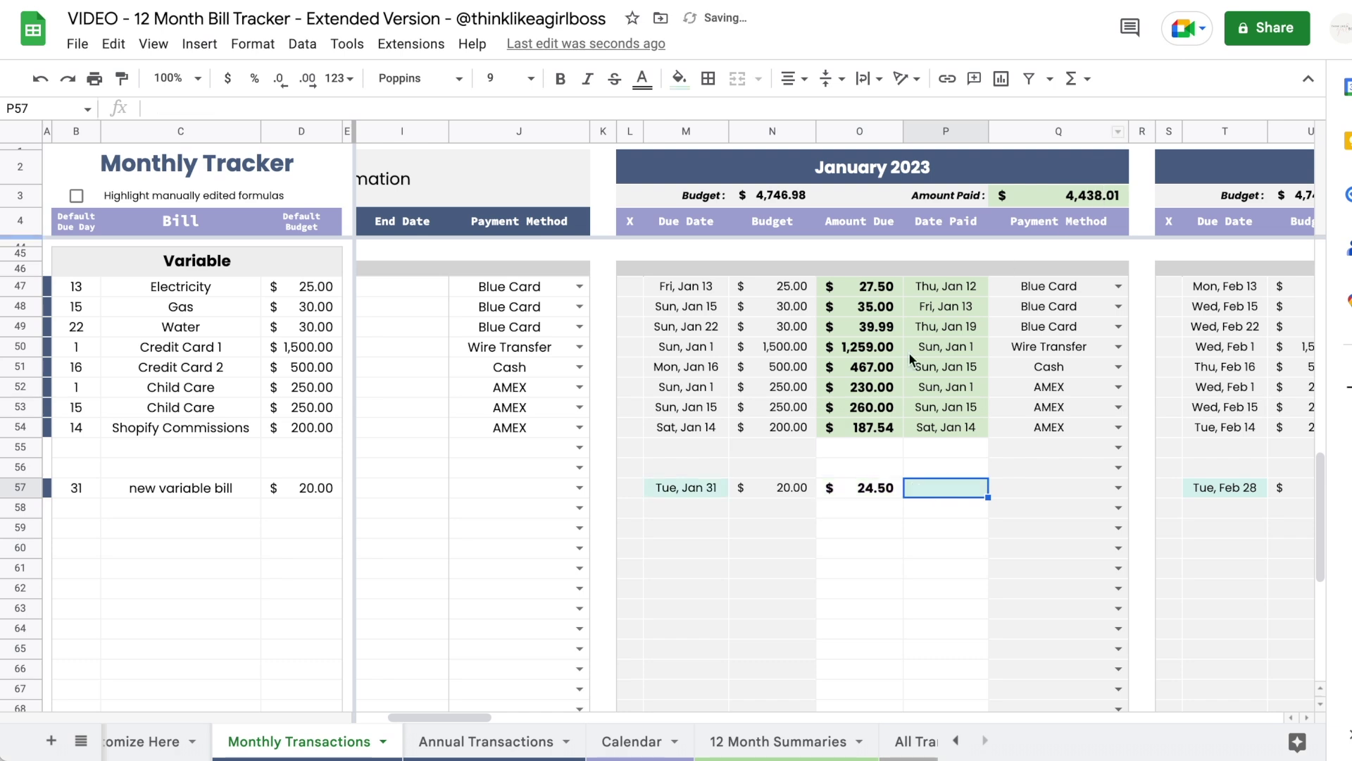
# - Set the new variable bill's January date paid to March 9, 2023
pyautogui.doubleClick(926, 493)
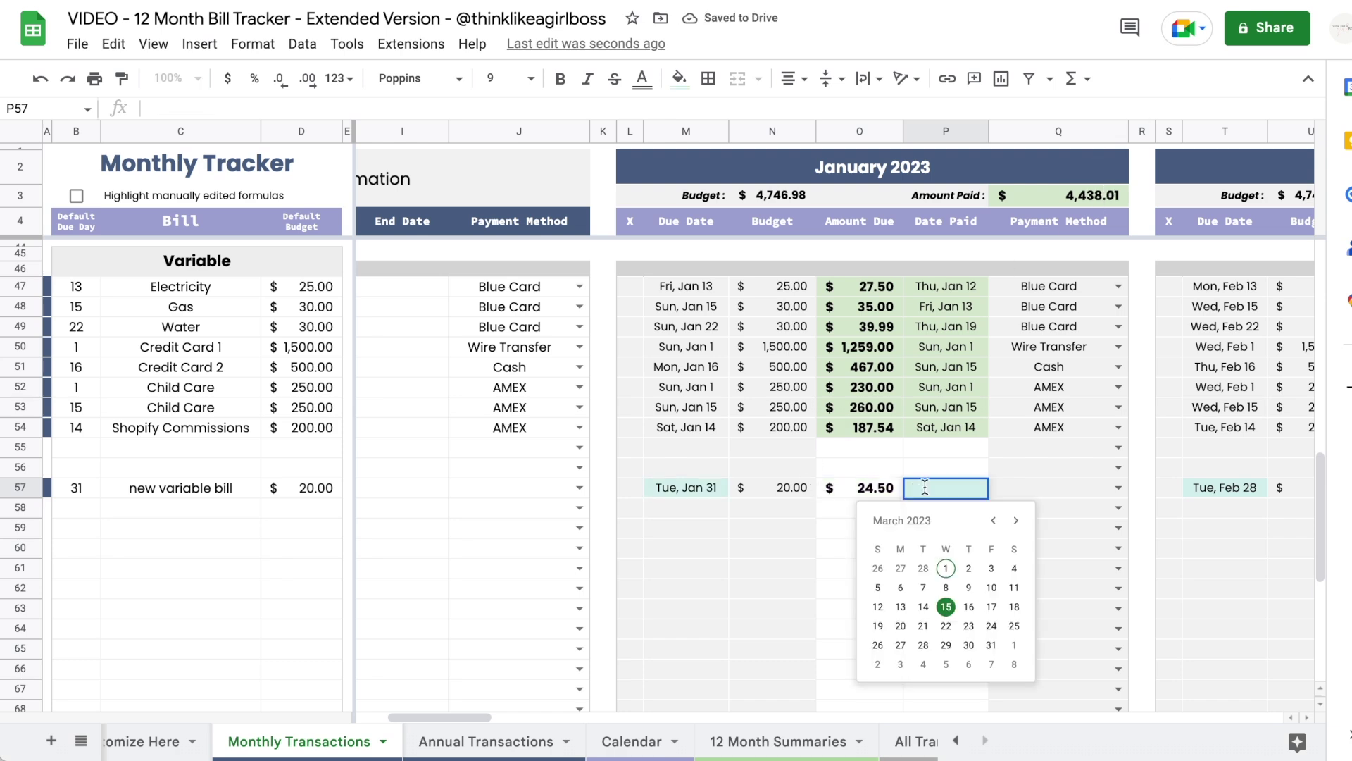
pyautogui.click(963, 593)
# - Mark the new fixed bill in row 20 as paid for January 2023
pyautogui.scroll(15, 964, 594)
pyautogui.hscroll(-2, 963, 593)
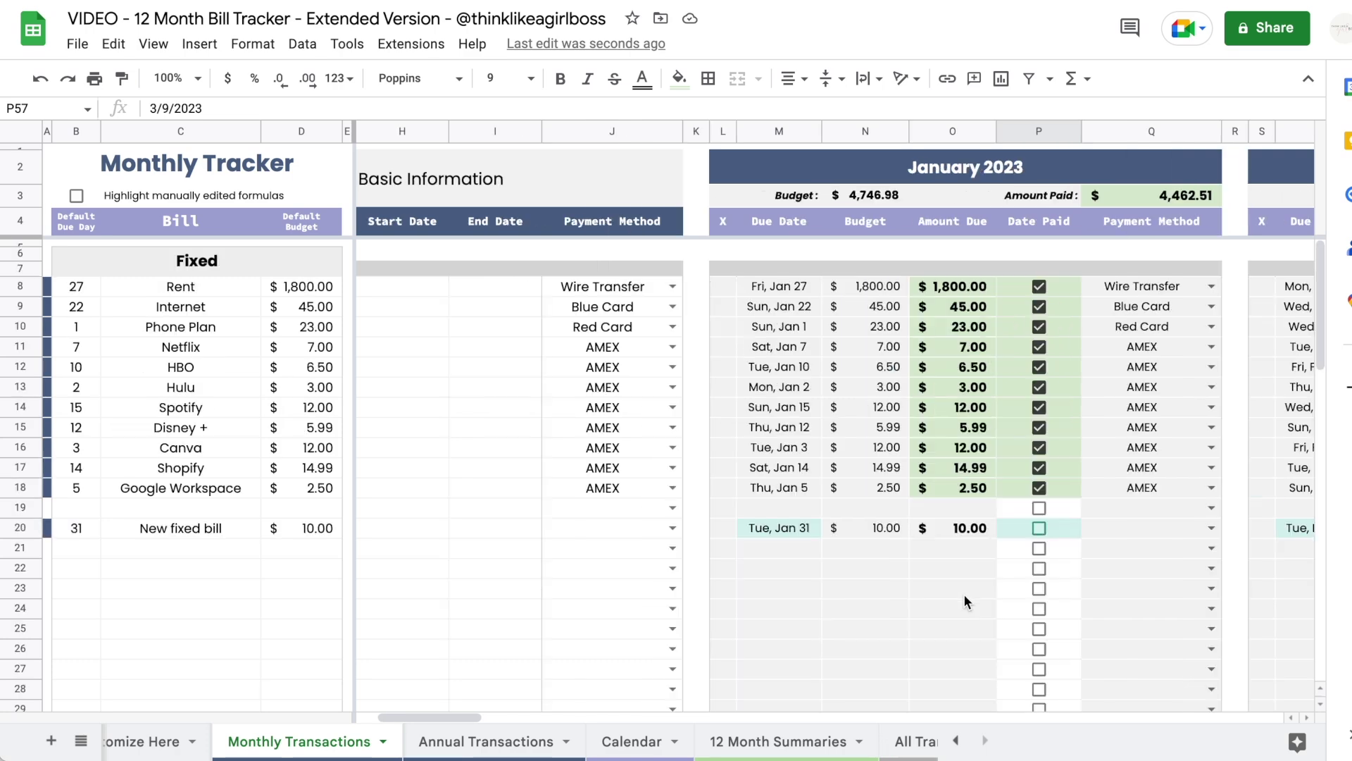
pyautogui.hscroll(1, 963, 601)
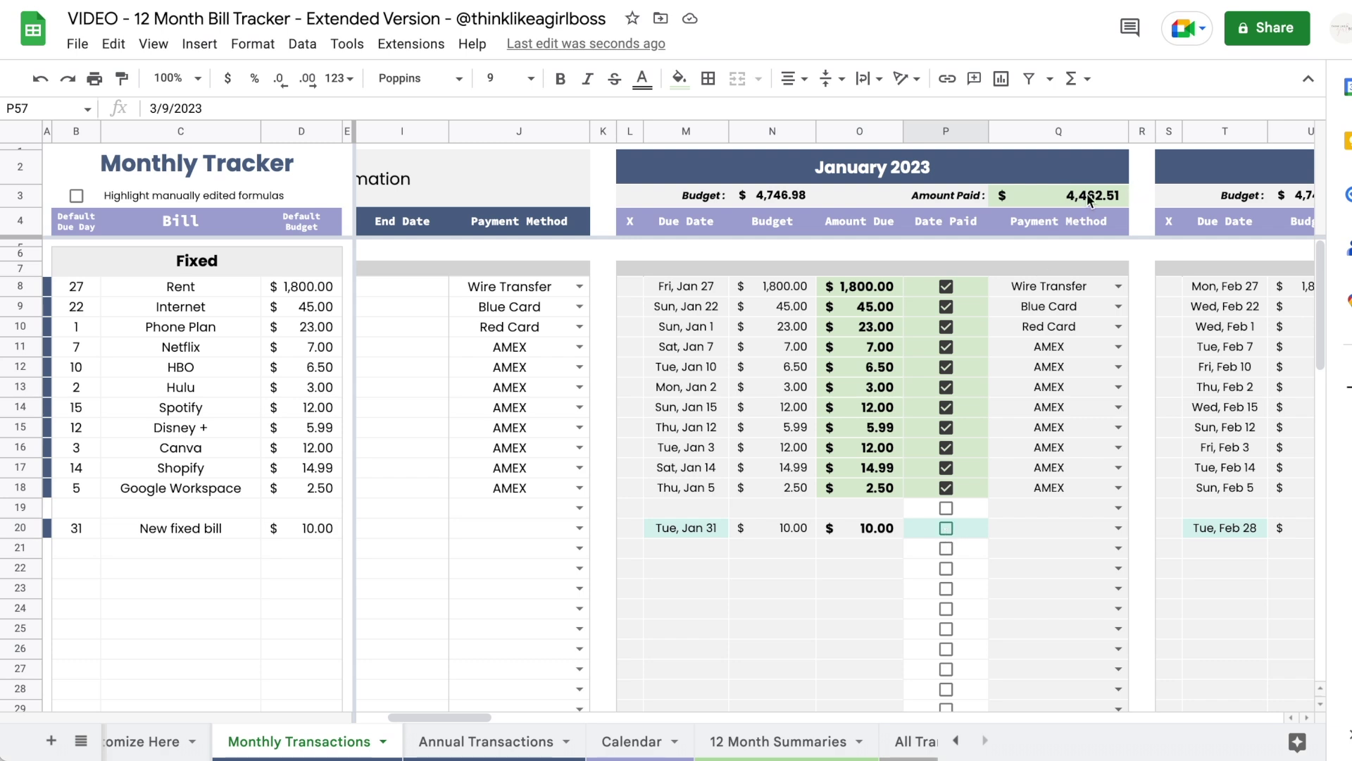
pyautogui.click(945, 528)
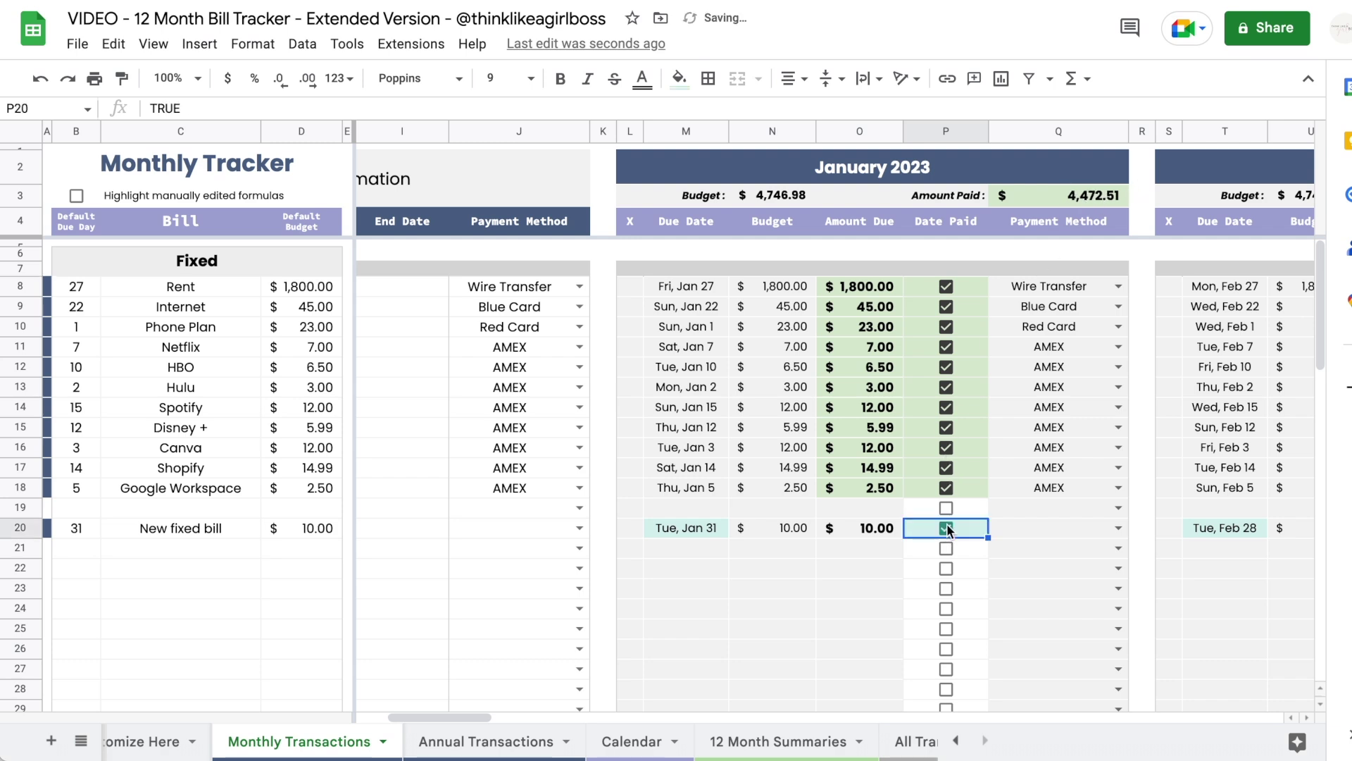
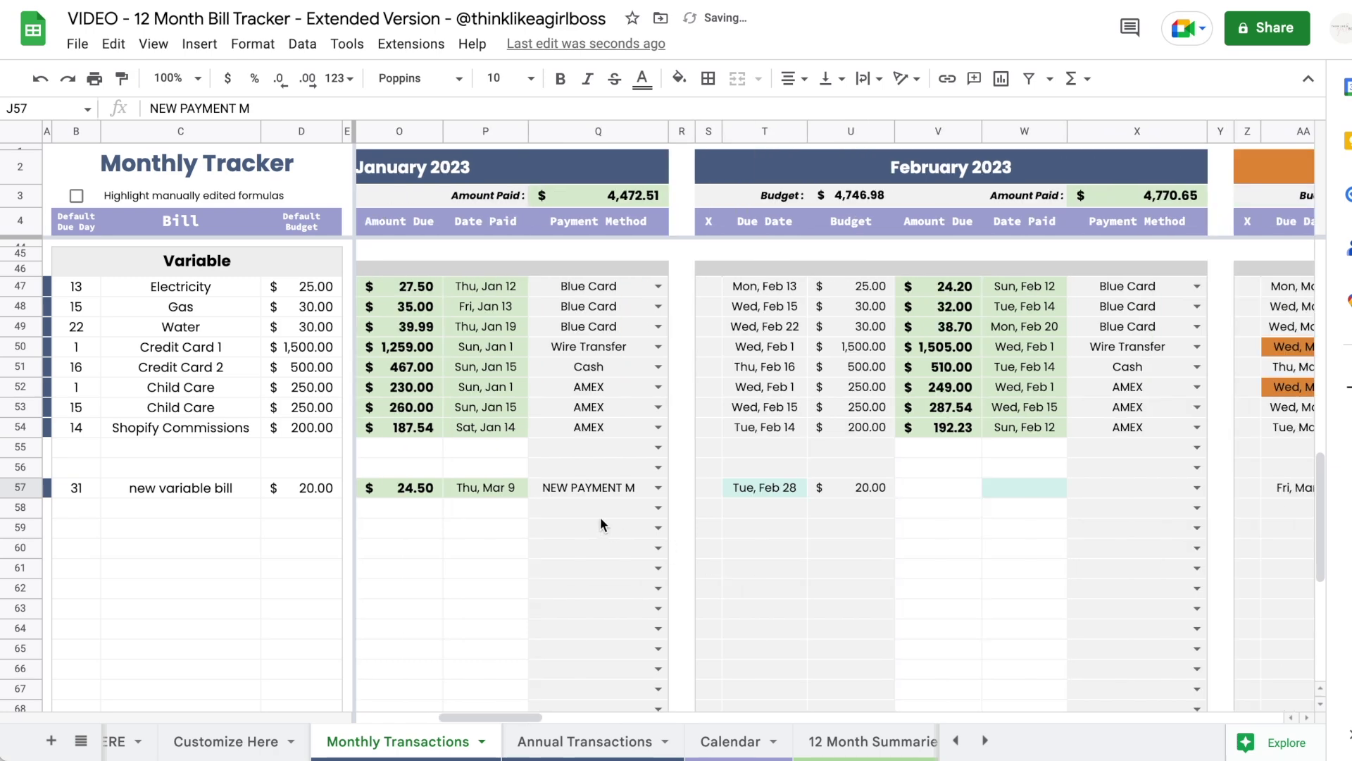
# - Enter 35 as the new variable bill's February 2023 amount due
pyautogui.click(943, 486)
pyautogui.write('35')
pyautogui.press('Return')
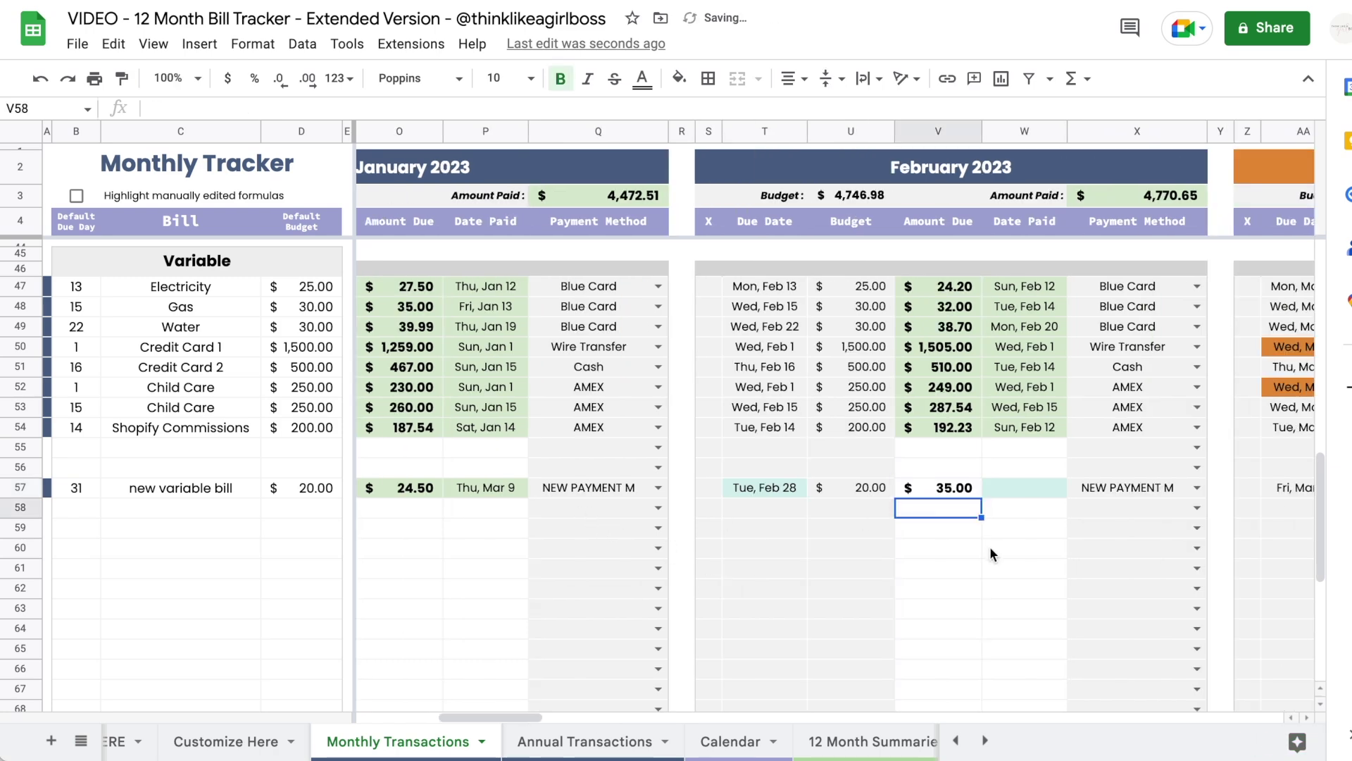
# - Override the new variable bill's March due date formula with March 23, 2023
pyautogui.hscroll(3, 990, 546)
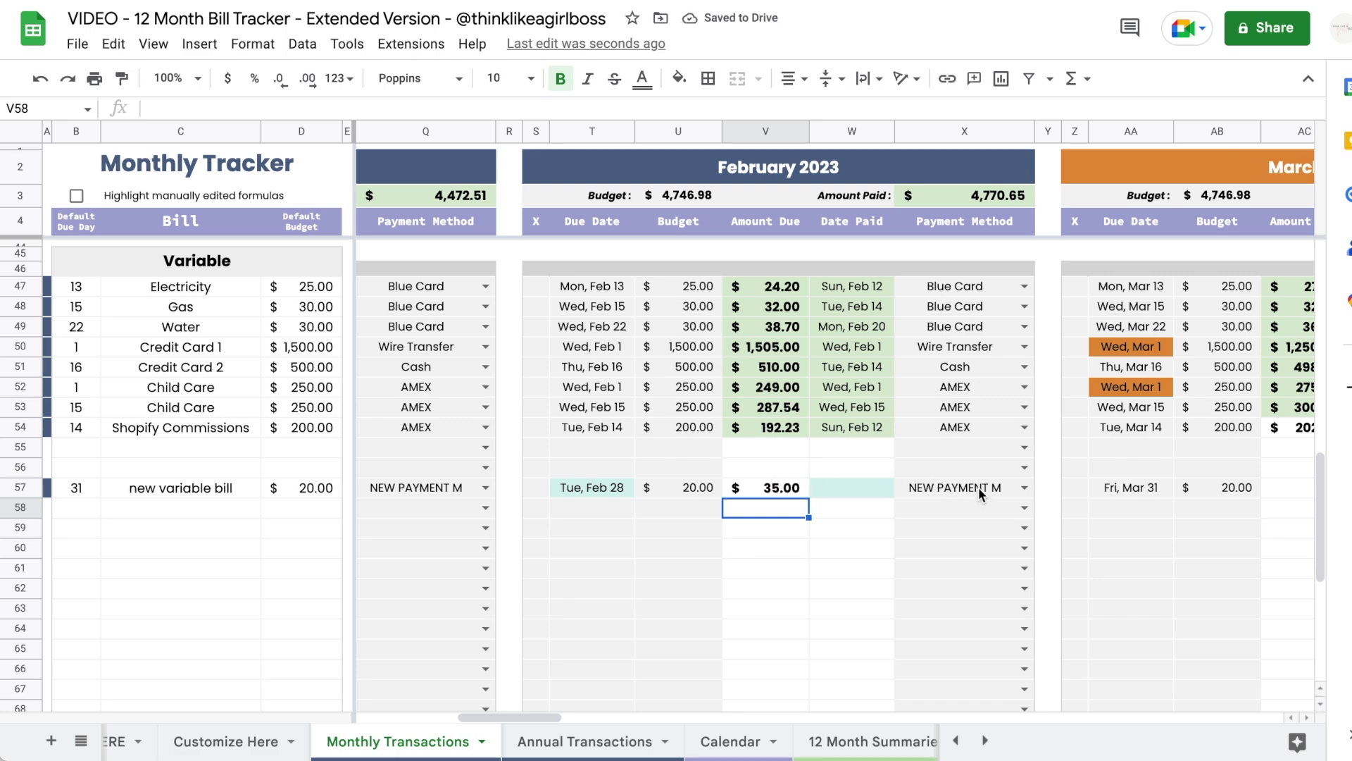
pyautogui.hscroll(5, 965, 486)
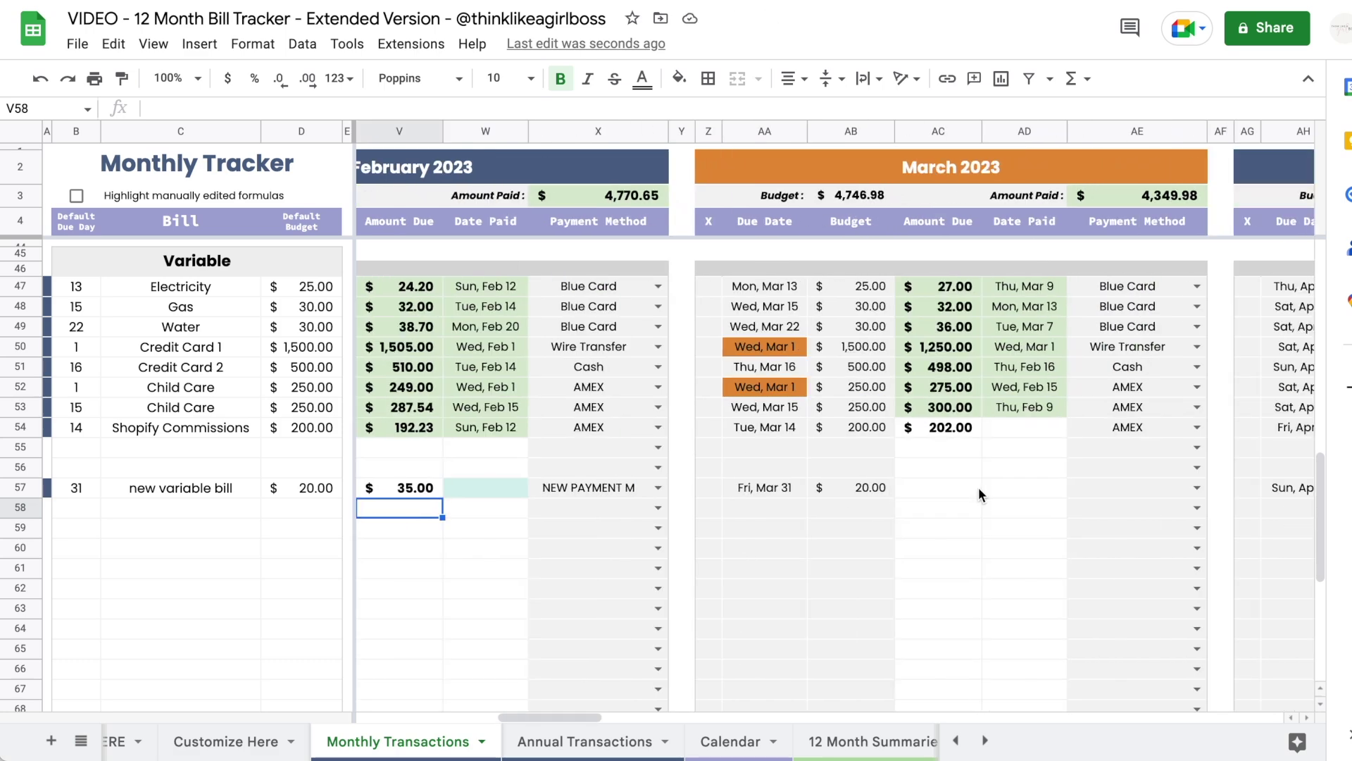
pyautogui.hscroll(-5, 978, 488)
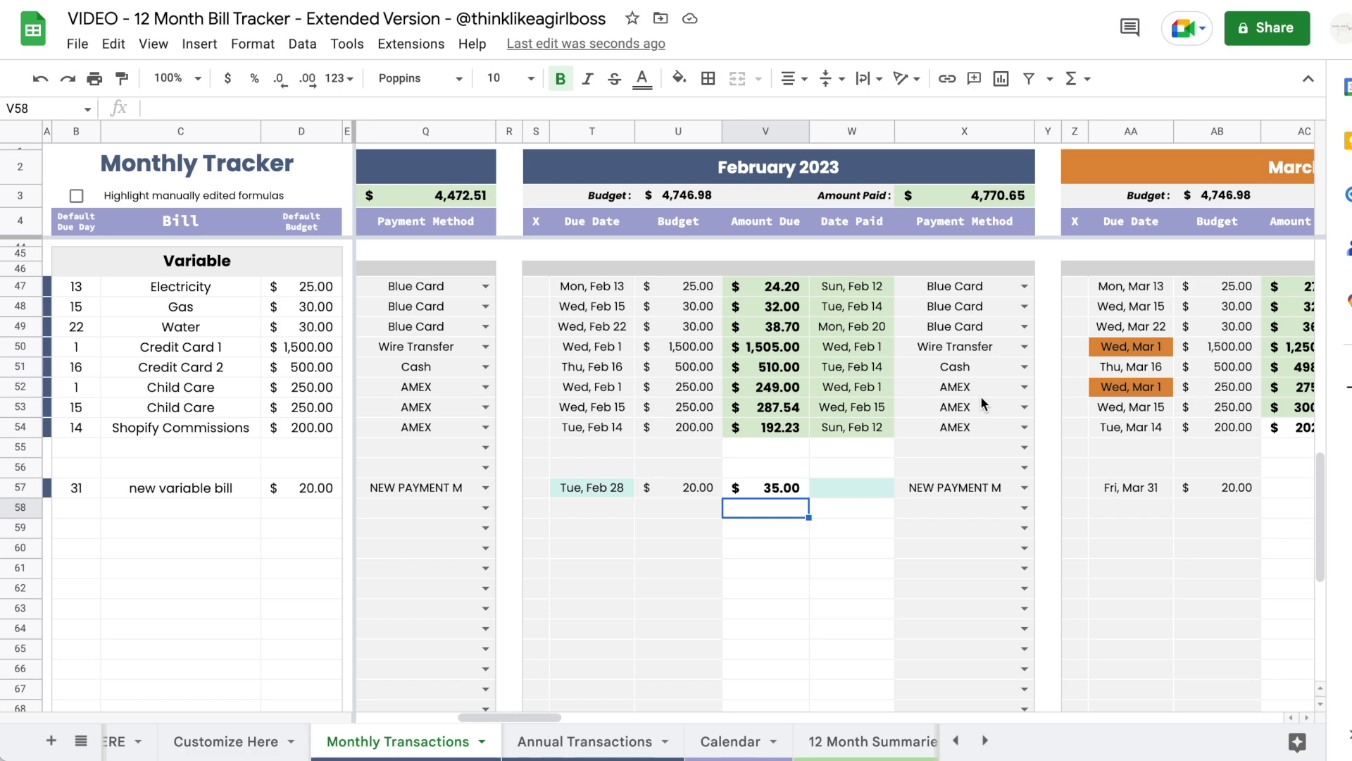
pyautogui.hscroll(4, 981, 396)
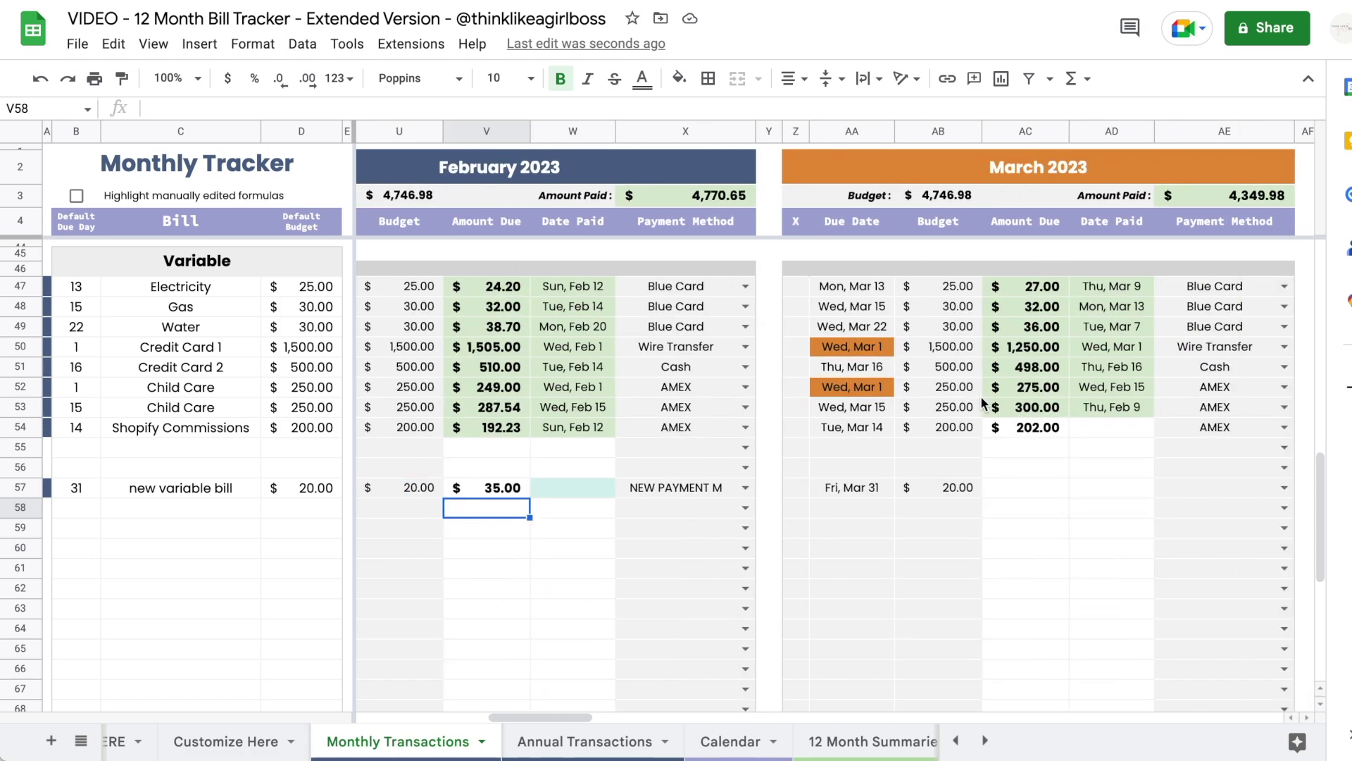
pyautogui.click(851, 486)
pyautogui.hscroll(1, 884, 554)
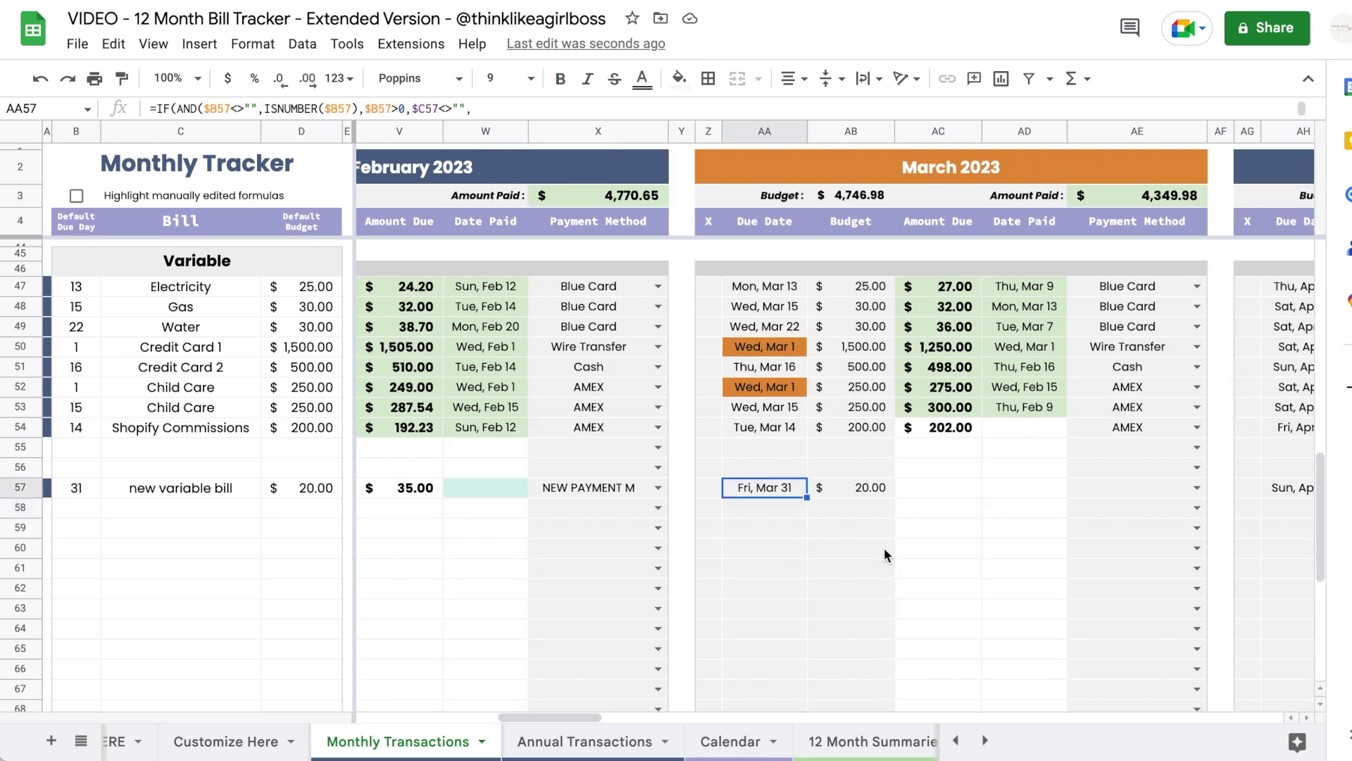
pyautogui.press('Delete')
pyautogui.doubleClick(777, 489)
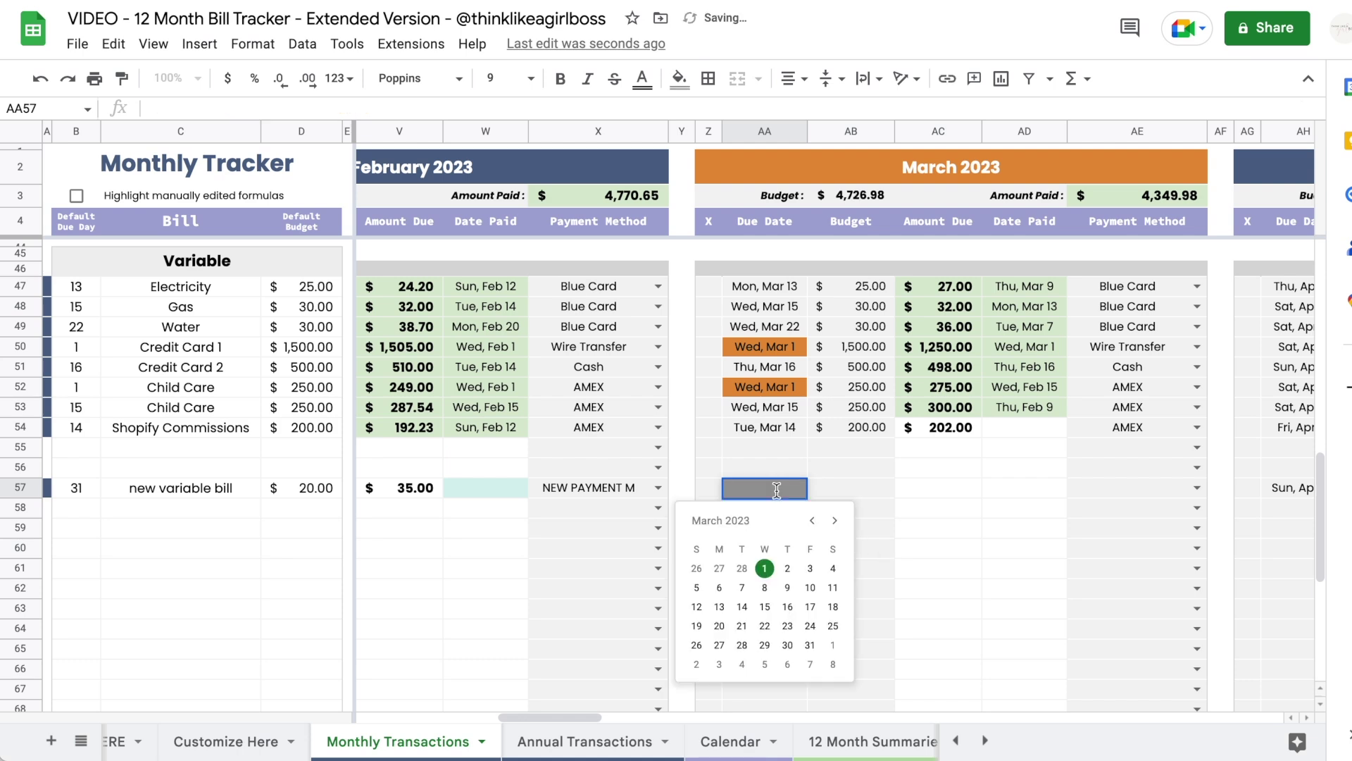
pyautogui.click(780, 625)
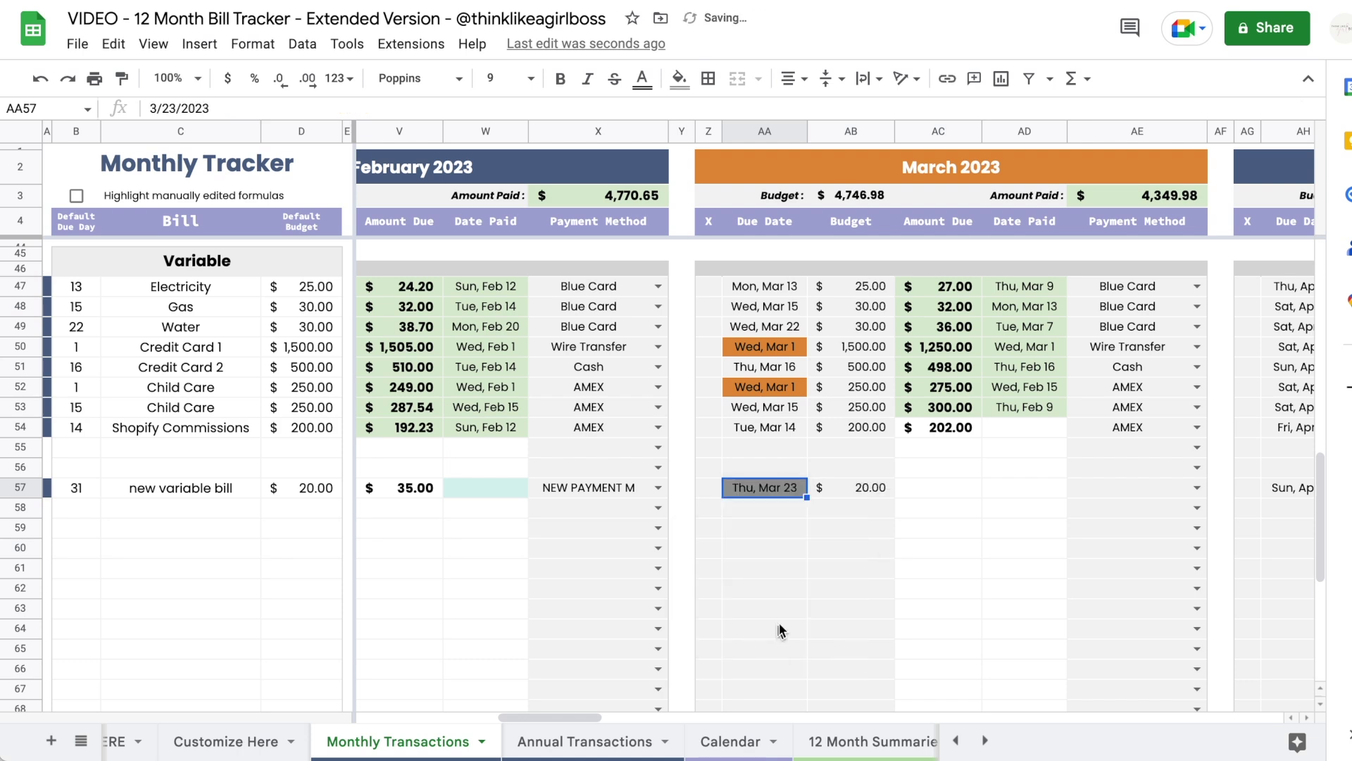
# - Override the new variable bill's March 2023 budget formula with 45
pyautogui.click(853, 493)
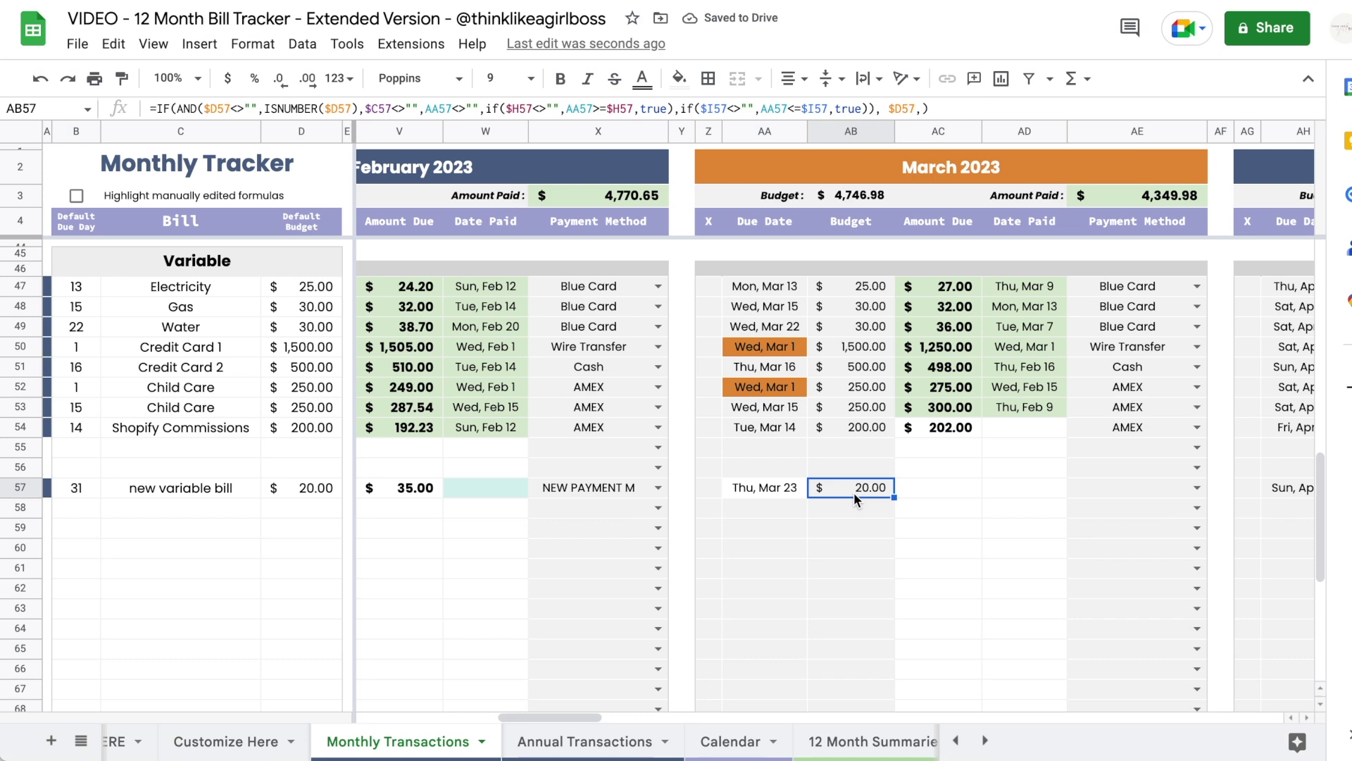
pyautogui.press('Delete')
pyautogui.write('45')
pyautogui.press('Return')
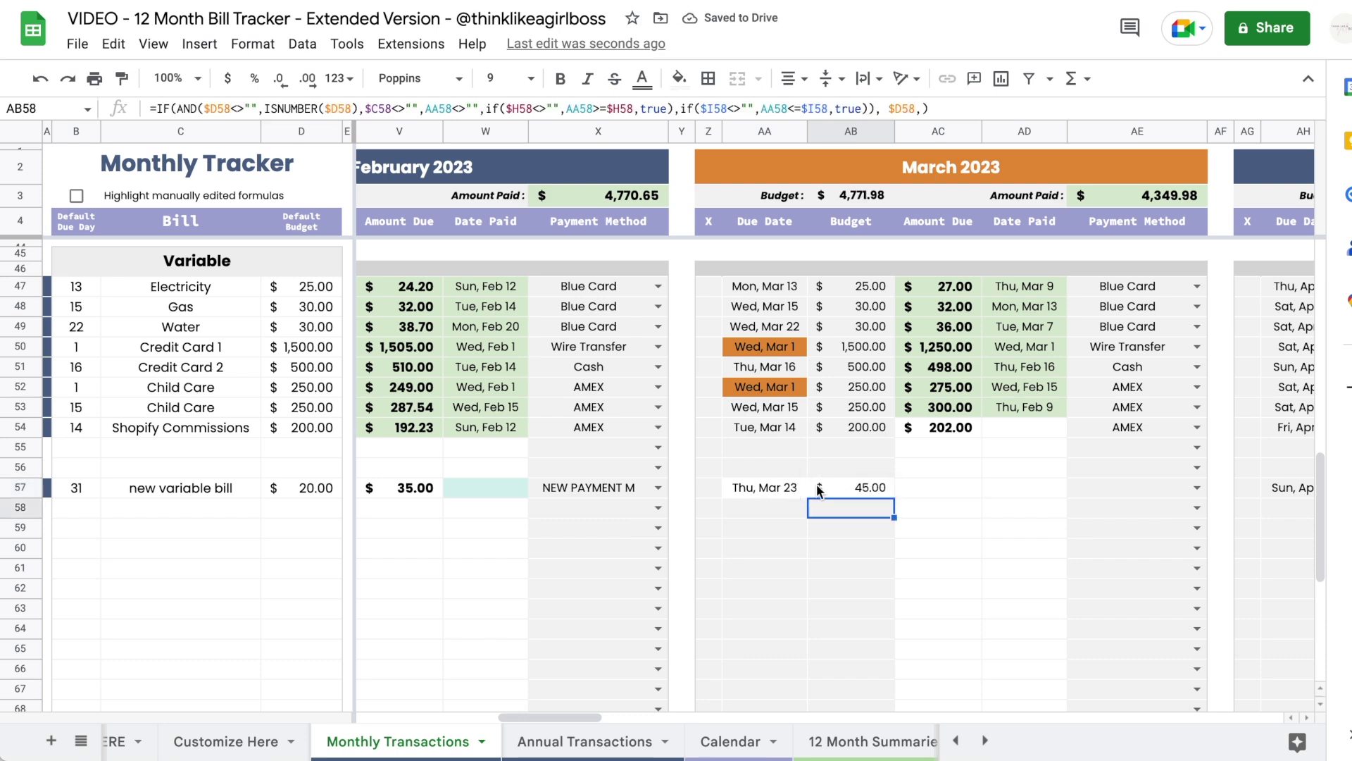
pyautogui.click(960, 484)
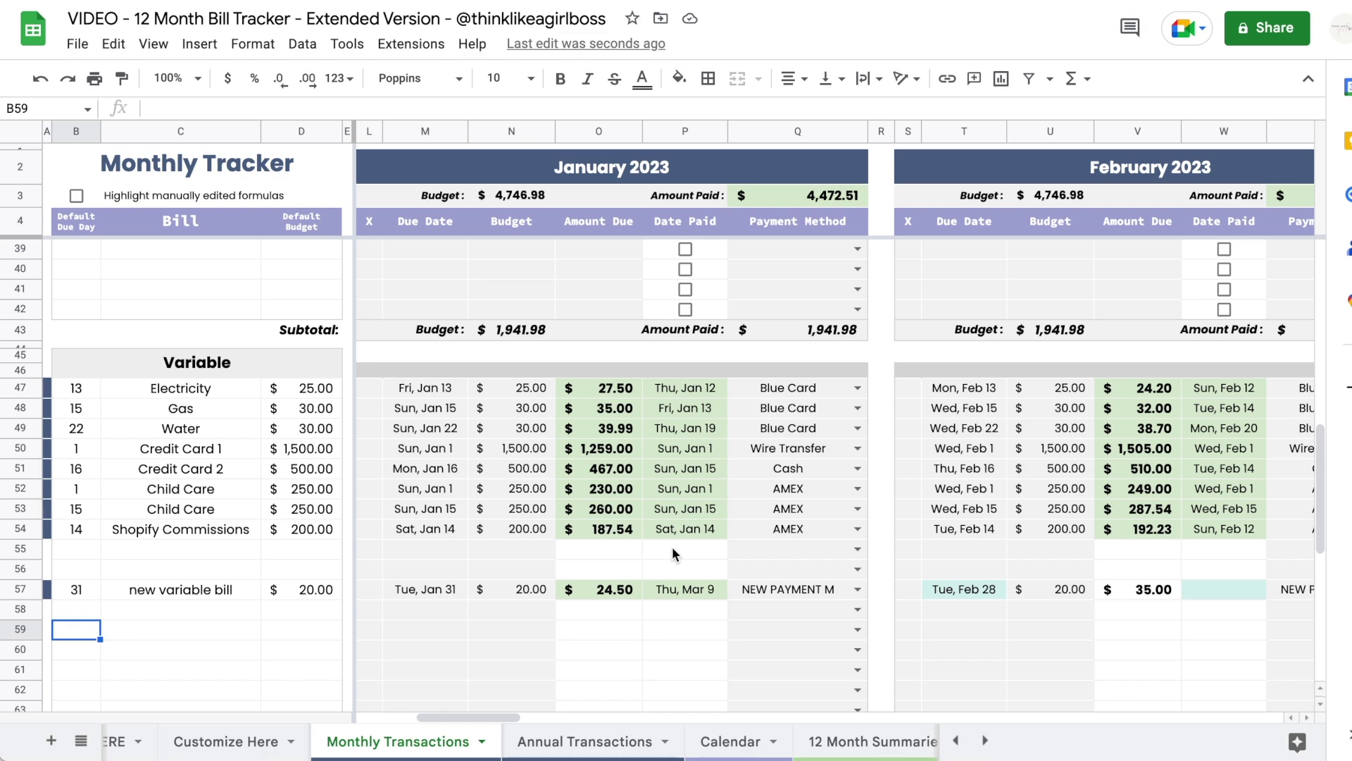
# - Clear the new variable bill's January 2023 amount due and date paid
pyautogui.hscroll(10, 672, 547)
pyautogui.hscroll(5, 672, 547)
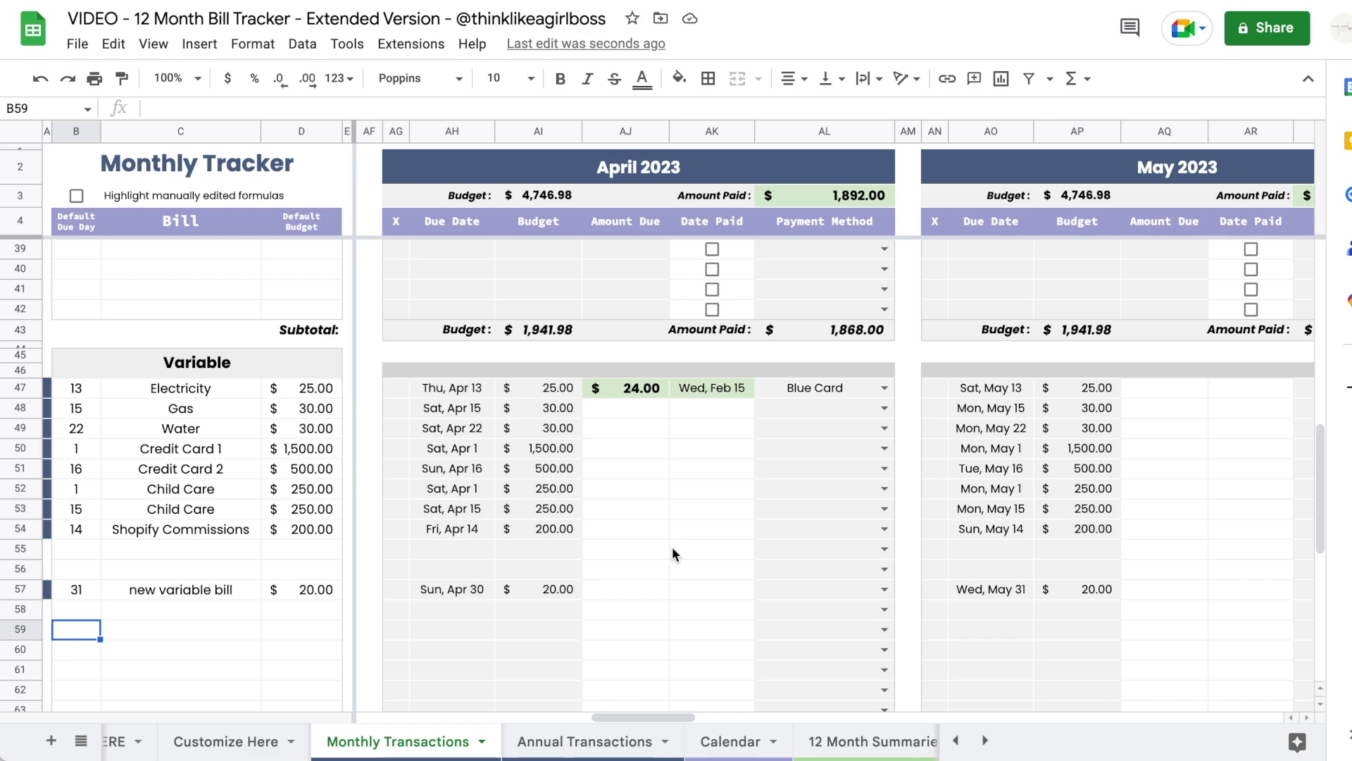
pyautogui.hscroll(-5, 672, 547)
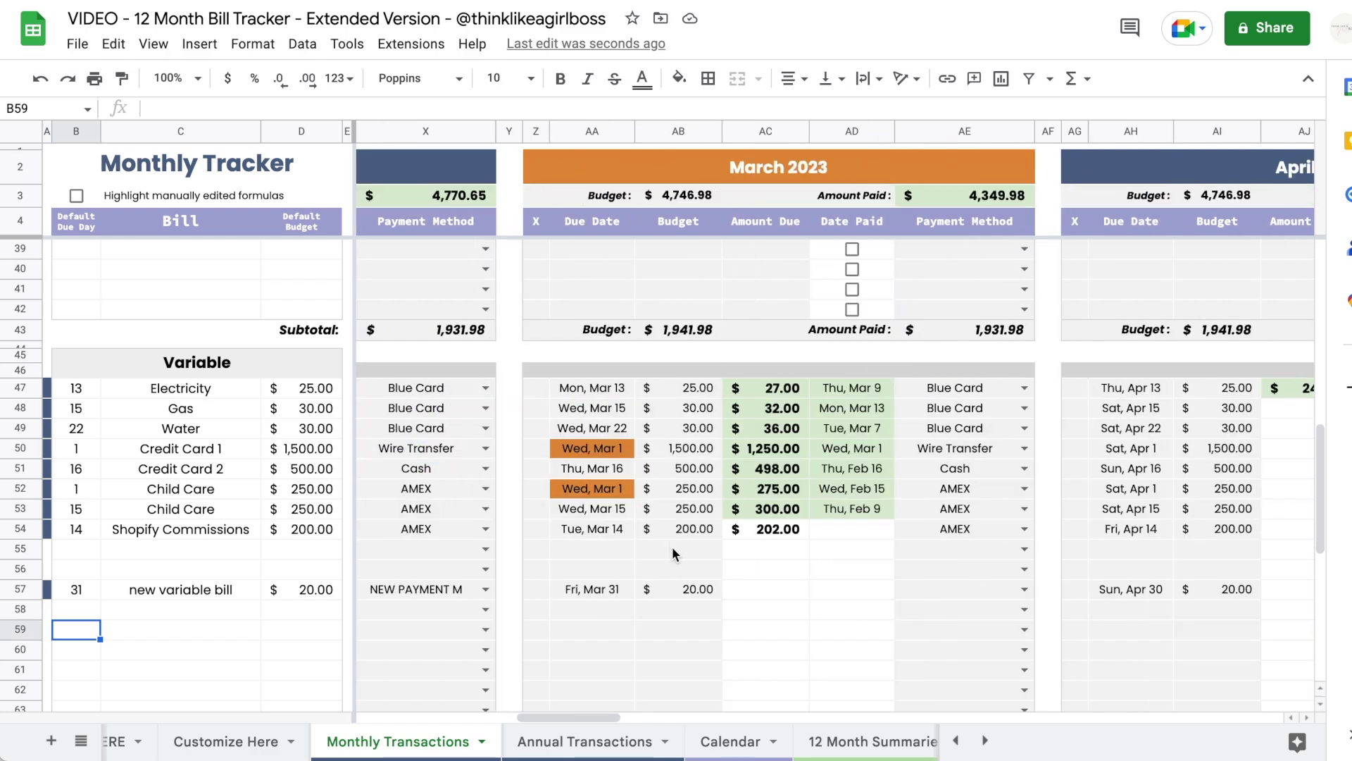
pyautogui.hscroll(-5, 672, 547)
pyautogui.scroll(-1, 672, 547)
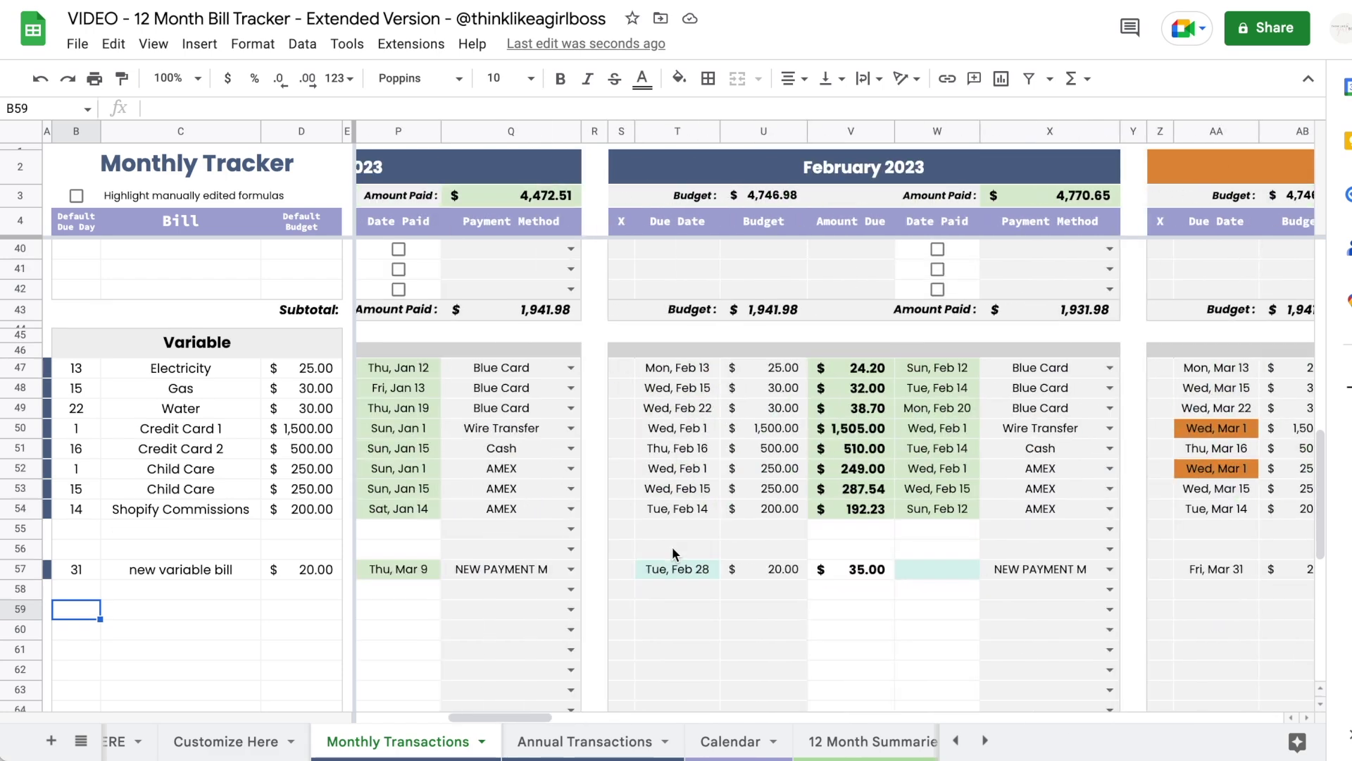
pyautogui.hscroll(-5, 496, 574)
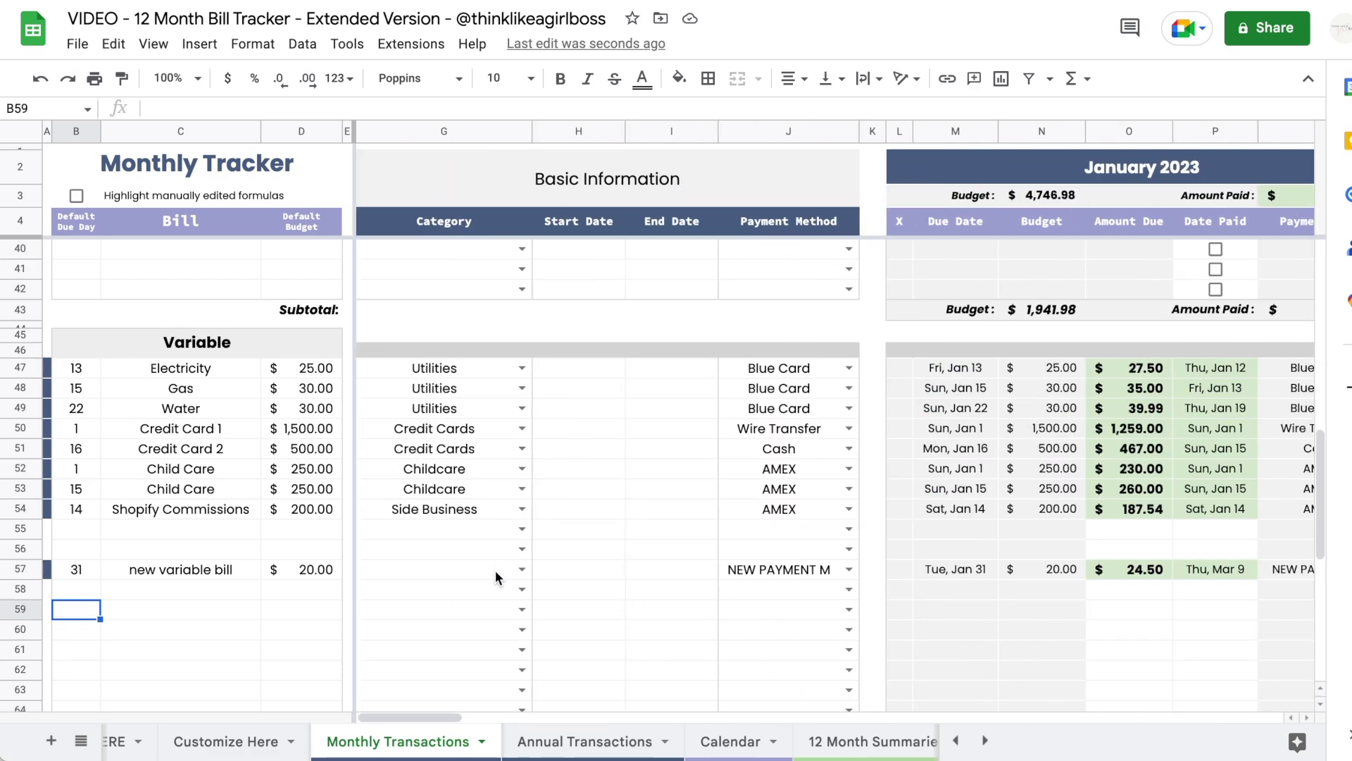
pyautogui.hscroll(4, 495, 574)
pyautogui.click(752, 574)
pyautogui.moveTo(752, 574); pyautogui.dragTo(860, 568)
pyautogui.press('Delete')
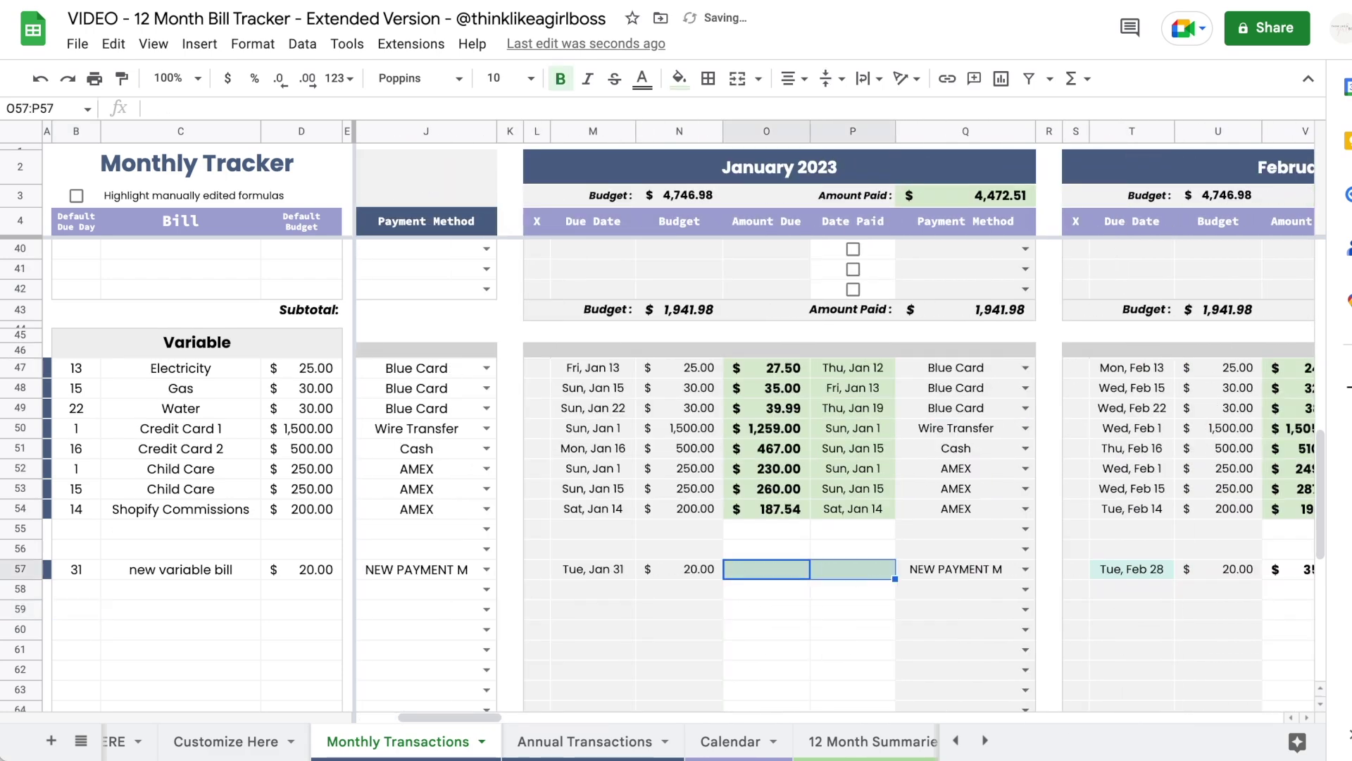
# - Clear the new variable bill's February 2023 amount due
pyautogui.hscroll(3, 873, 568)
pyautogui.click(1027, 570)
pyautogui.press('Delete')
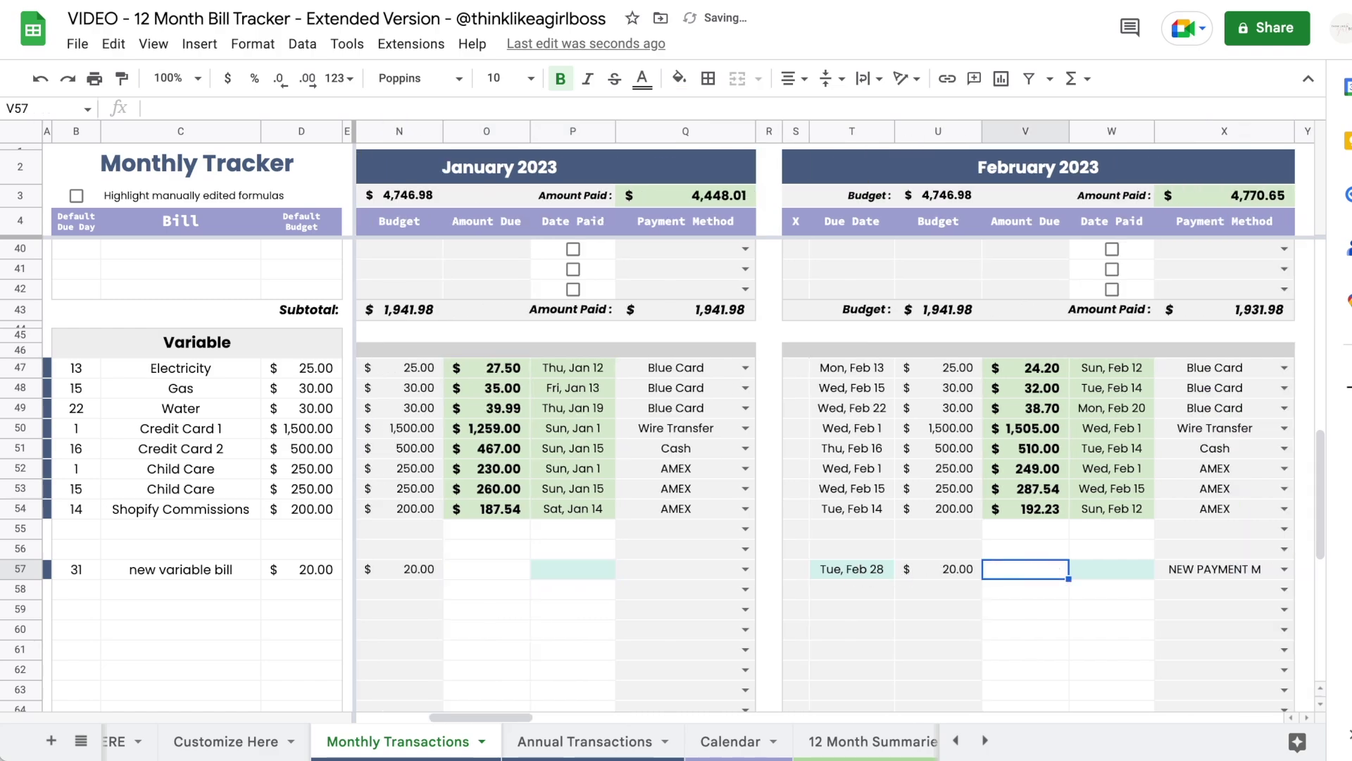
# - Set the new variable bill's start date to March 1, 2023, and check its January and February 2023 entries
pyautogui.hscroll(5, 1027, 571)
pyautogui.hscroll(-6, 1005, 567)
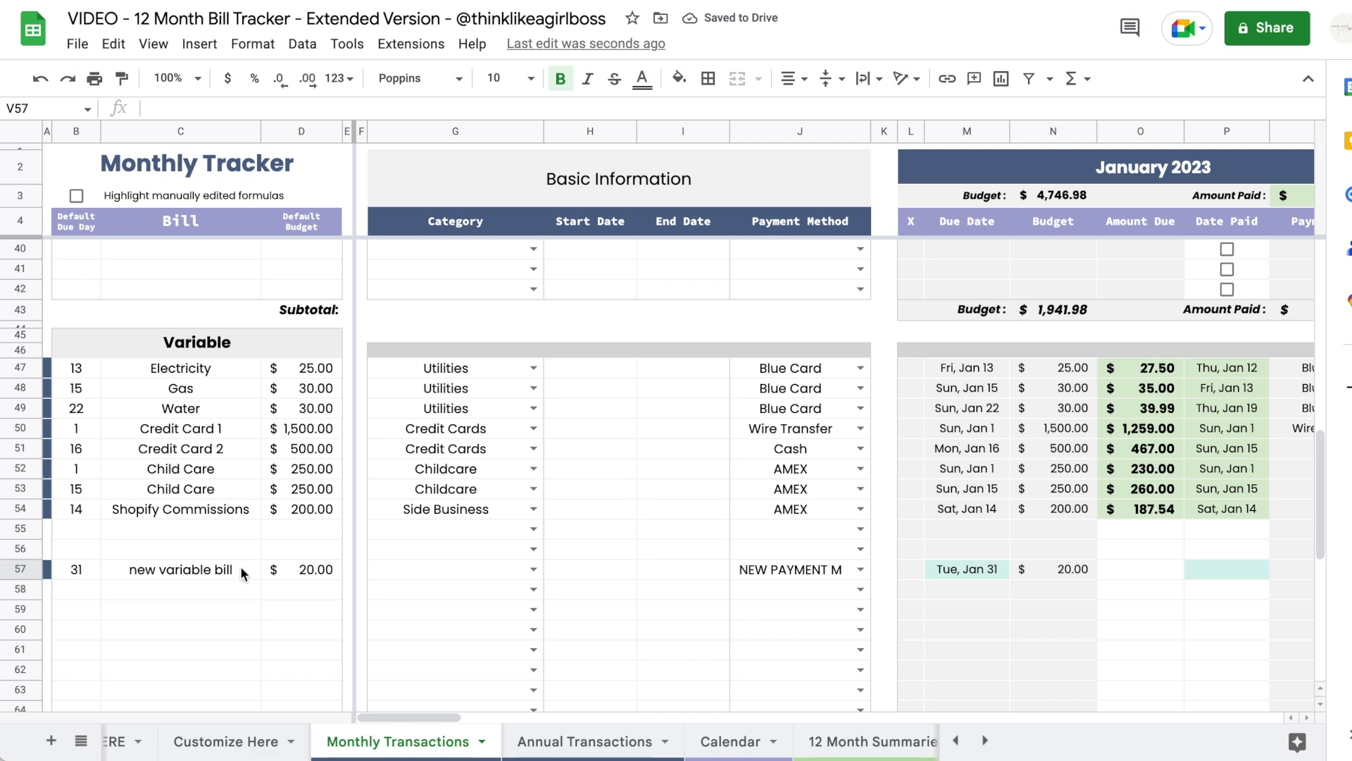
pyautogui.doubleClick(576, 568)
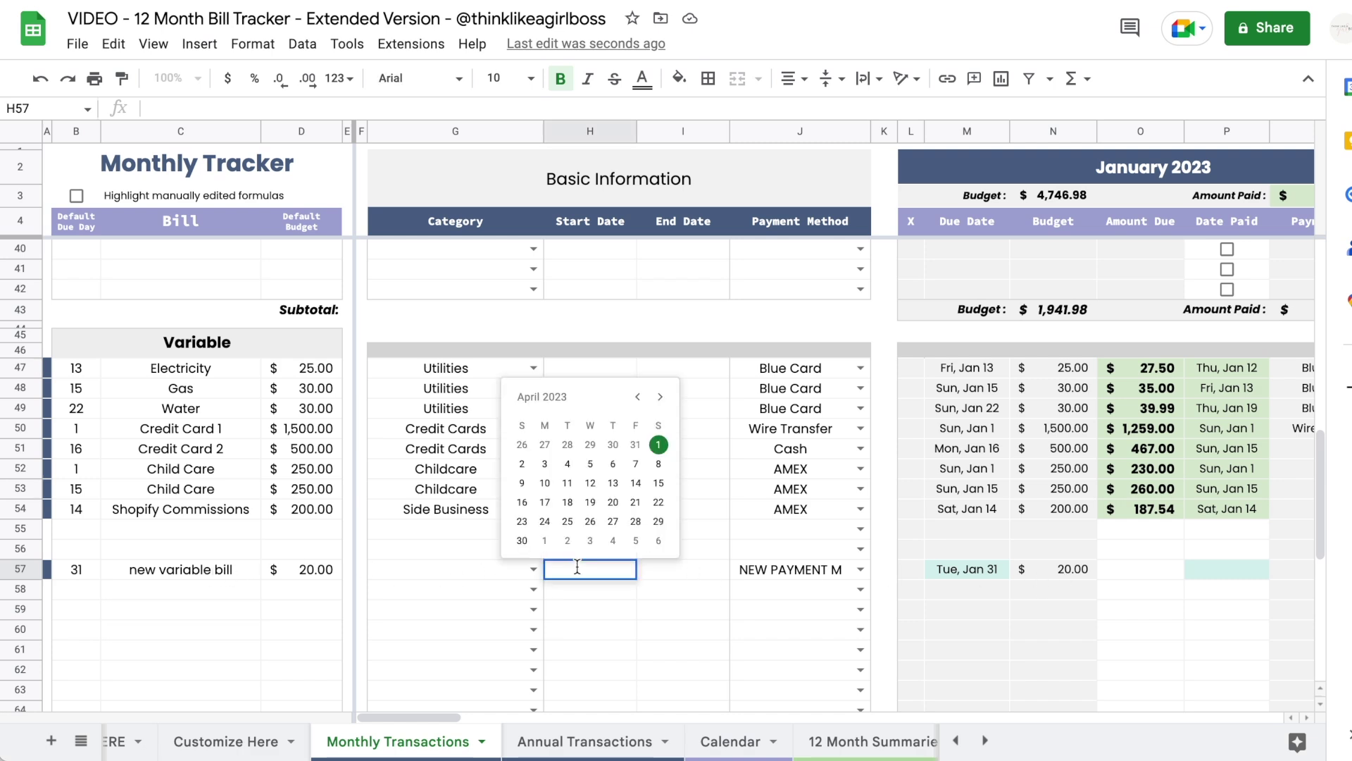
pyautogui.click(638, 397)
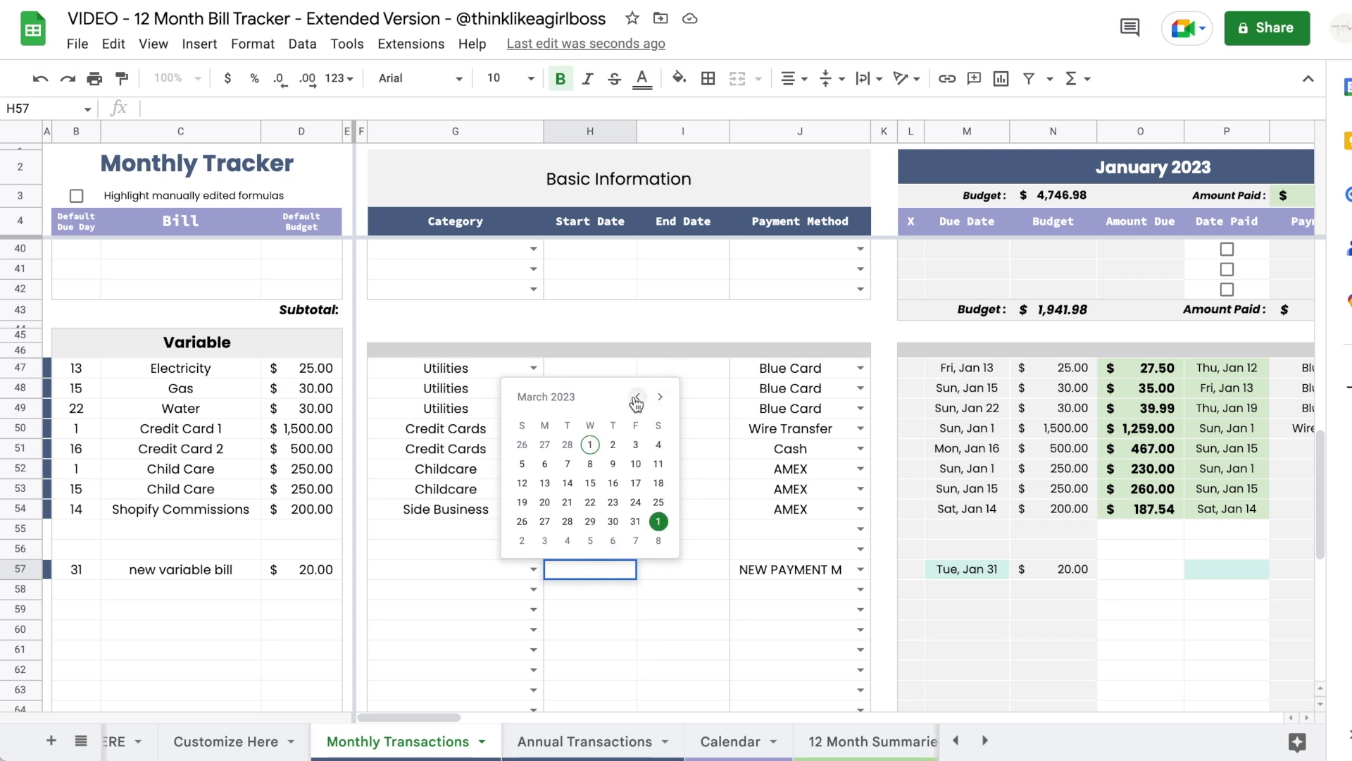
pyautogui.click(590, 444)
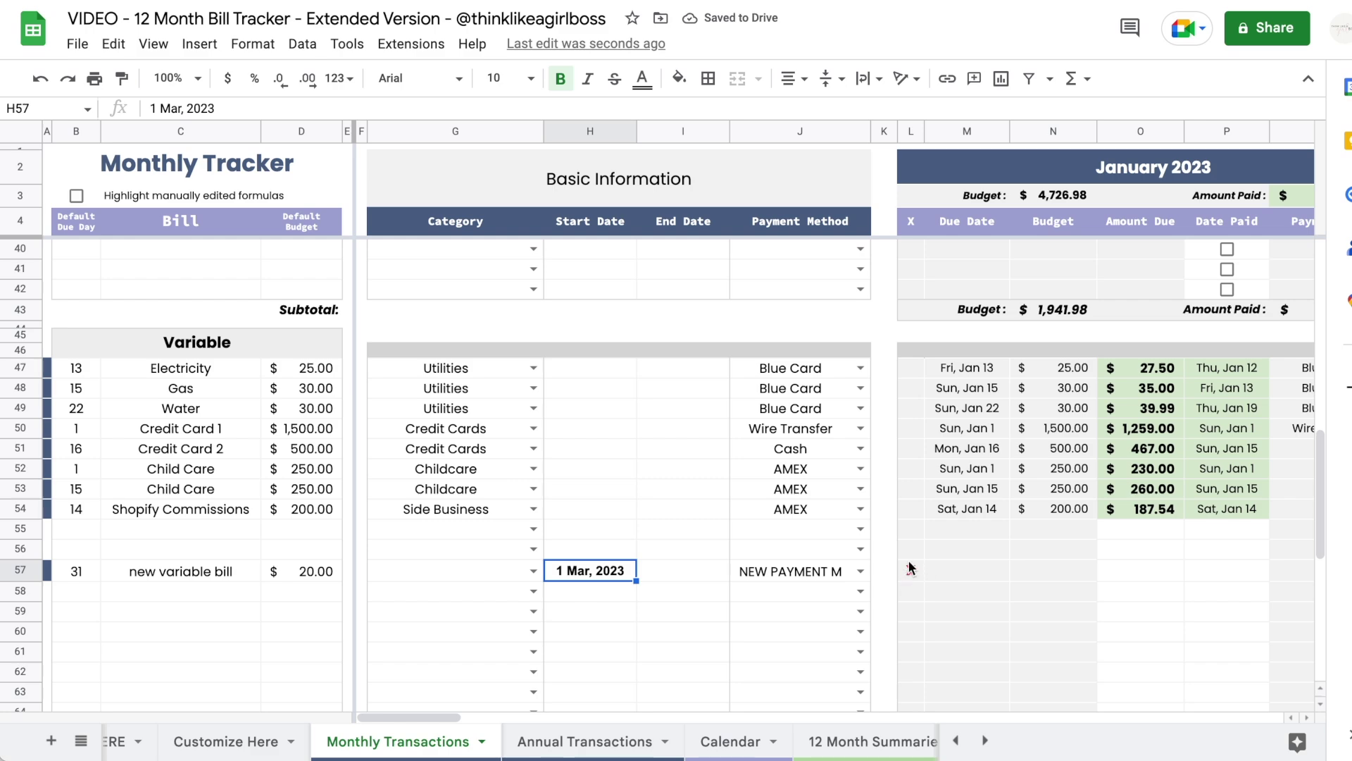
pyautogui.hscroll(5, 953, 570)
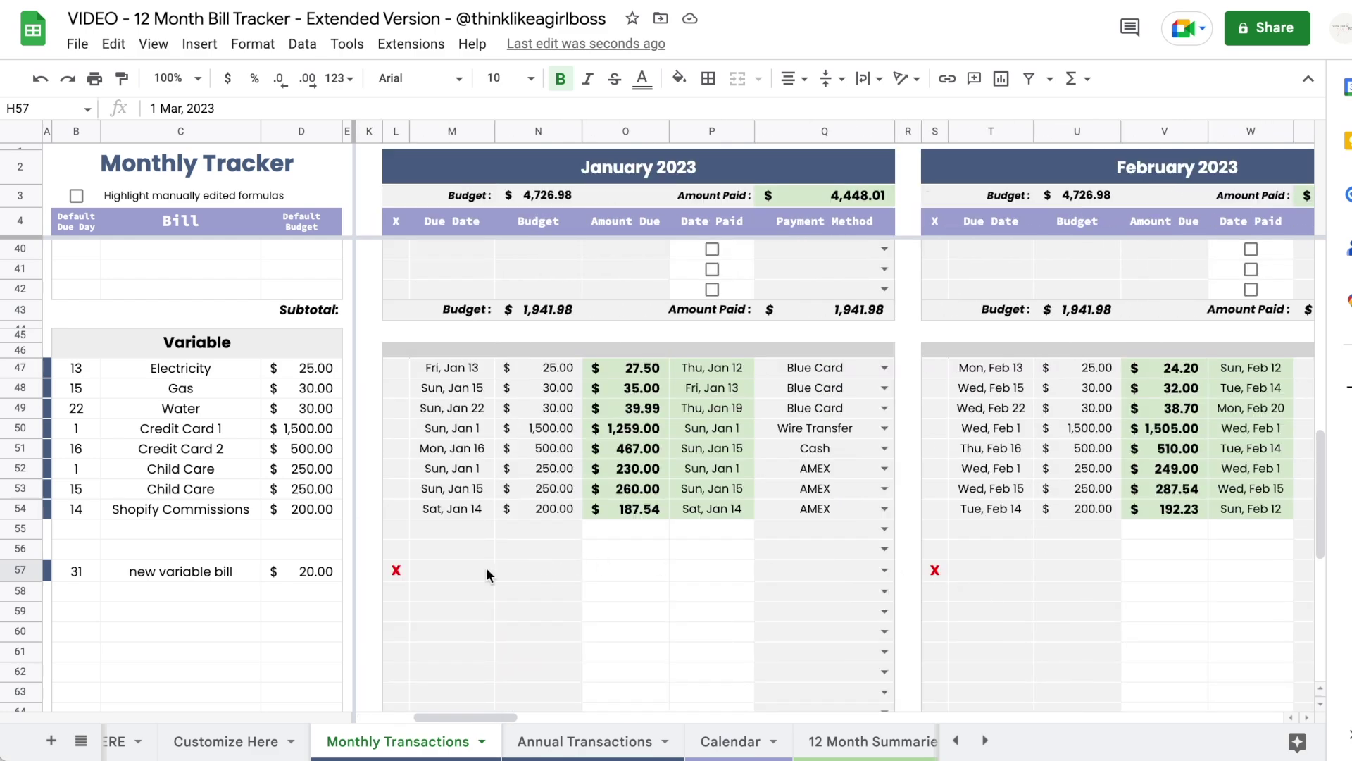
# - Clear the new variable bill's start date and set it back to March 1, 2023
pyautogui.hscroll(-5, 856, 561)
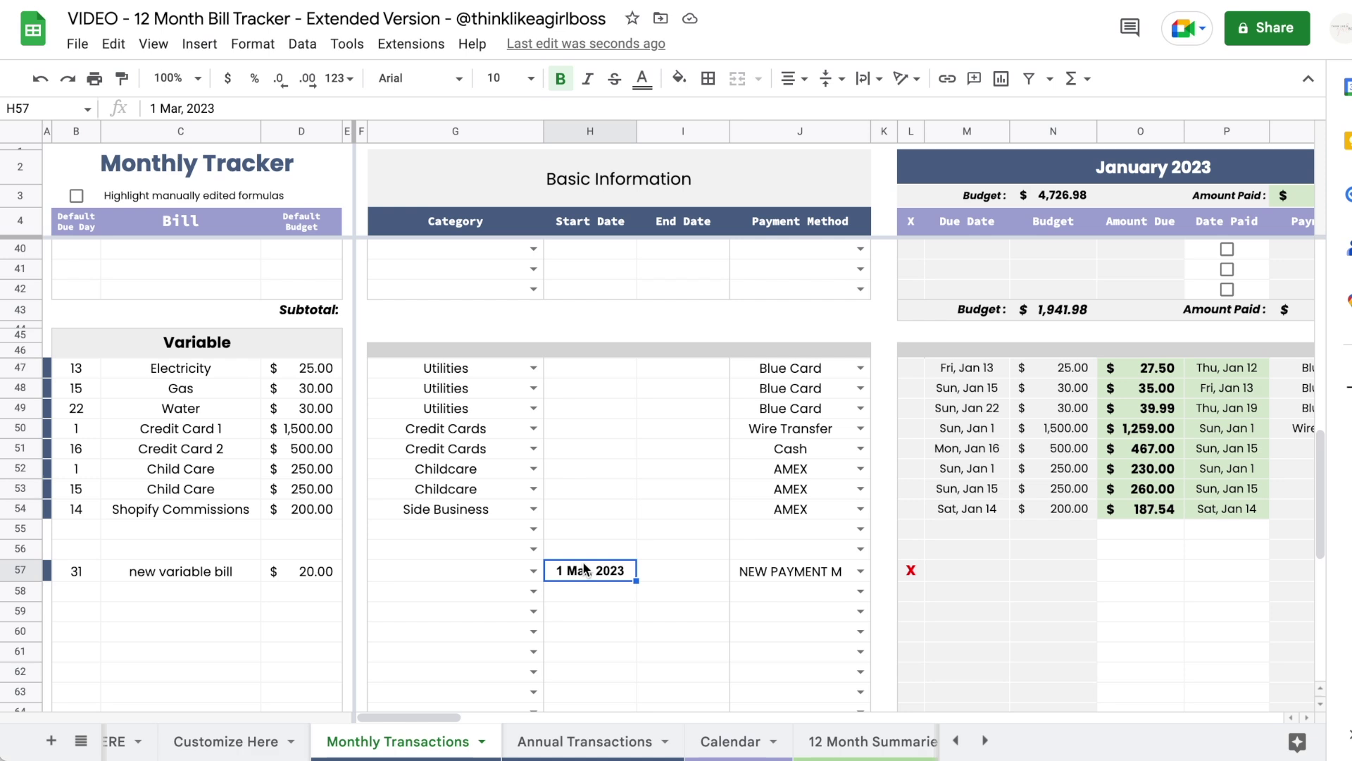
pyautogui.press('Delete')
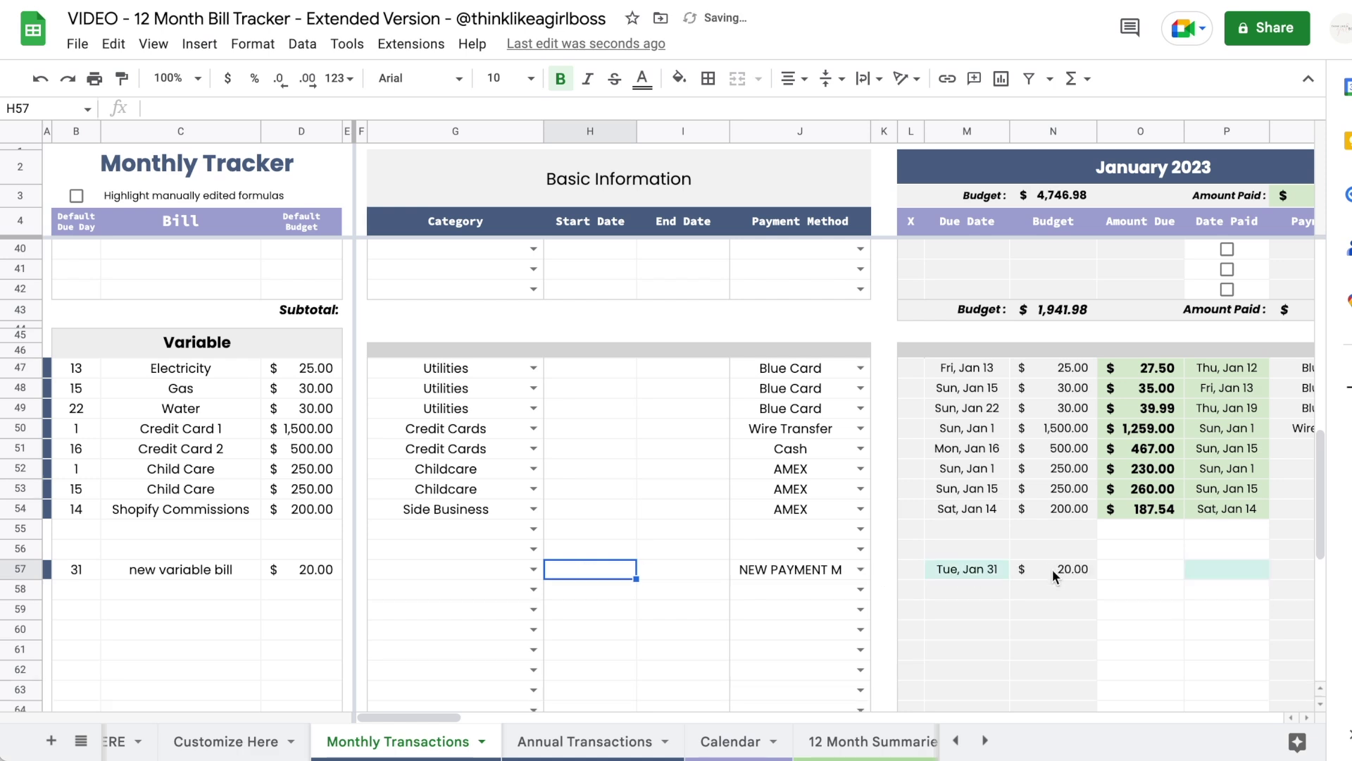
pyautogui.doubleClick(567, 570)
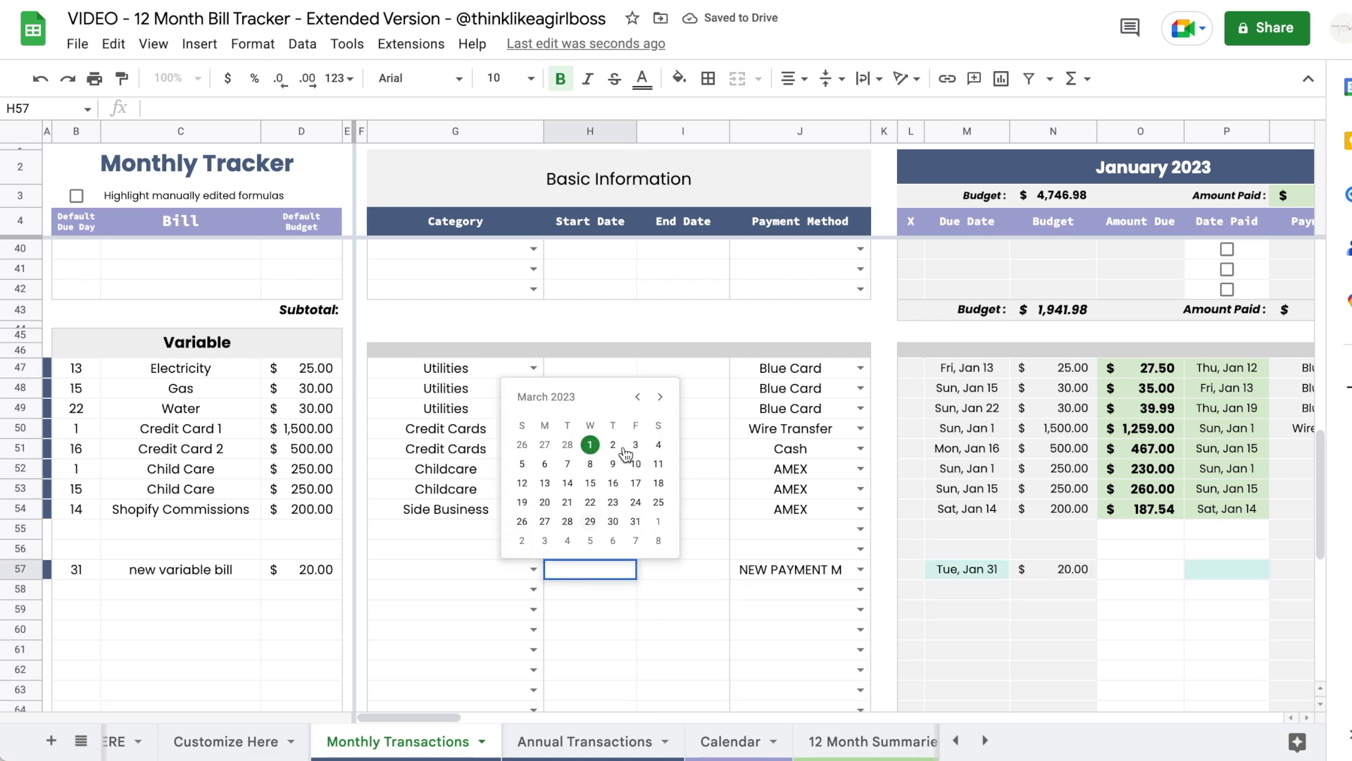
pyautogui.click(595, 445)
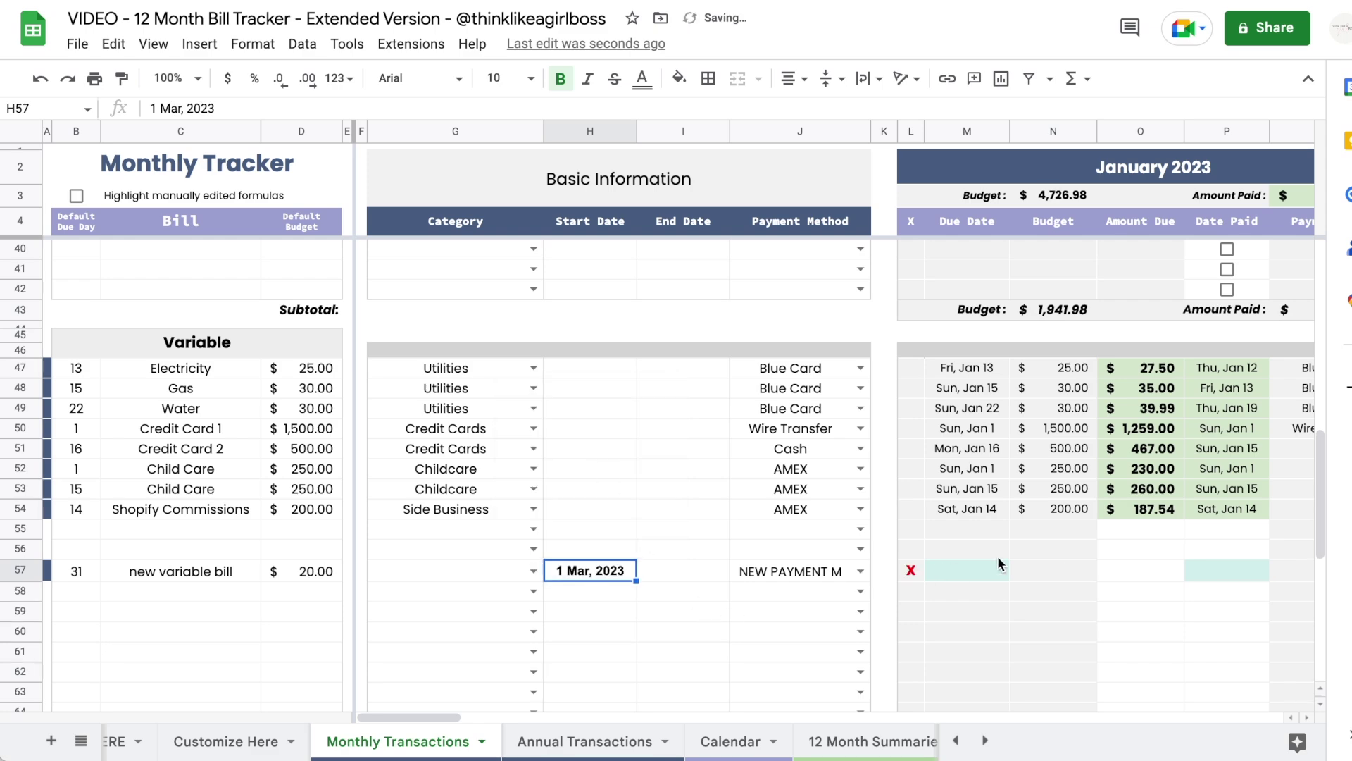
# - Check the new variable bill's entries month by month from January through December 2023
pyautogui.hscroll(10, 1000, 584)
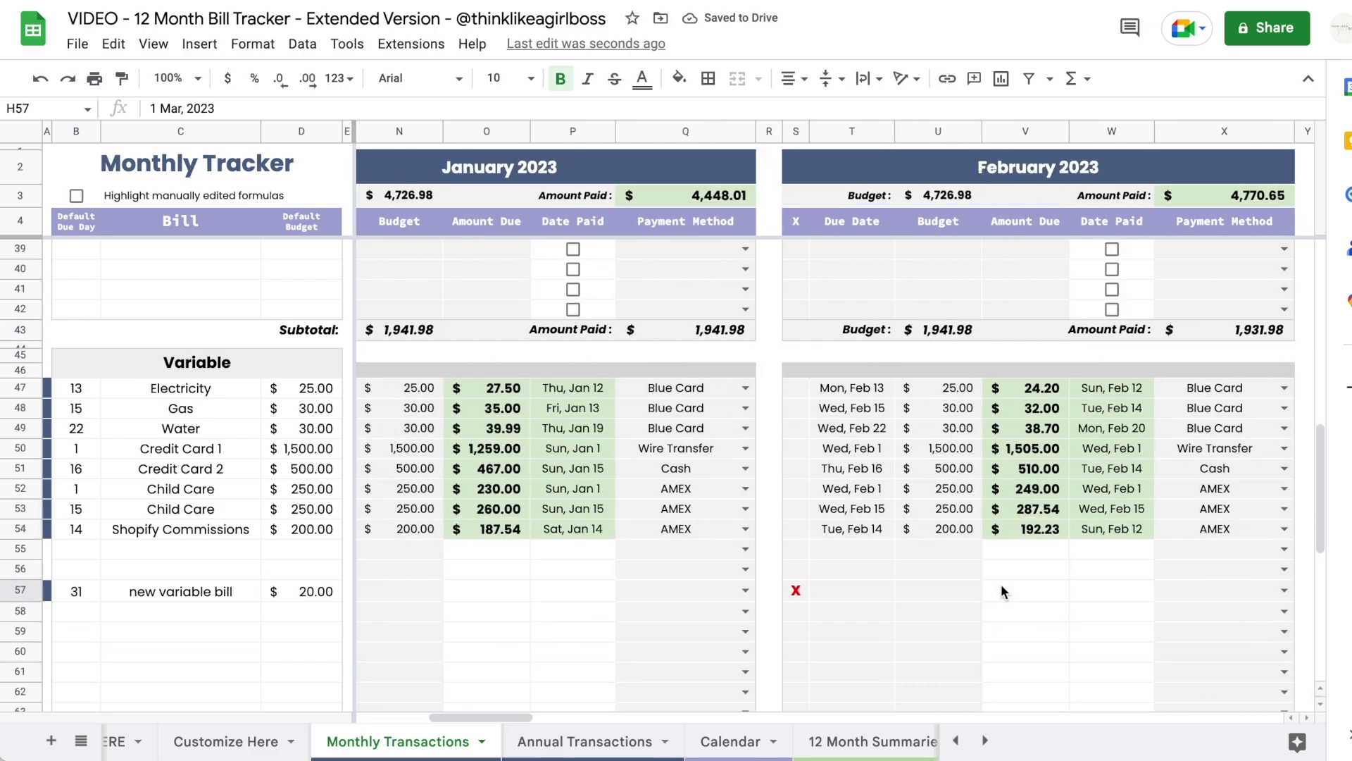
pyautogui.hscroll(8, 1000, 585)
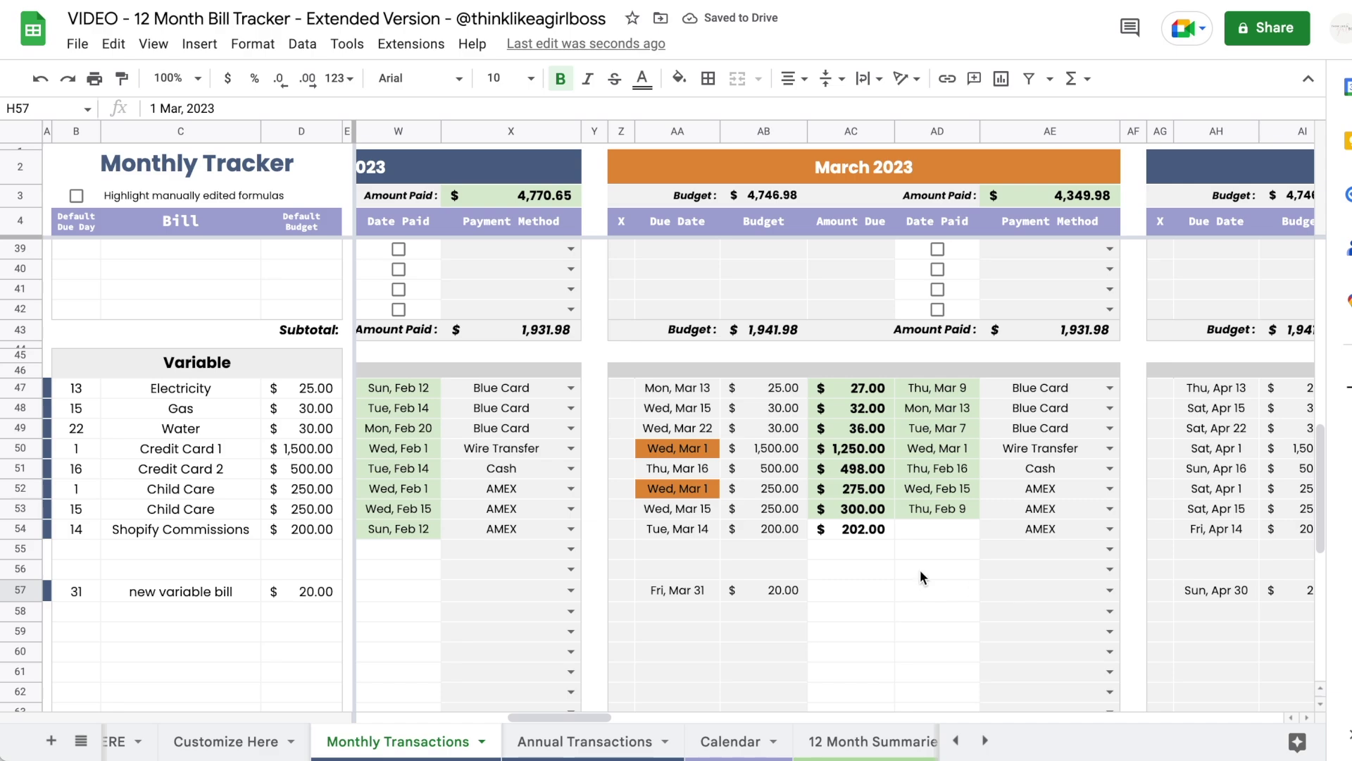
pyautogui.hscroll(8, 669, 595)
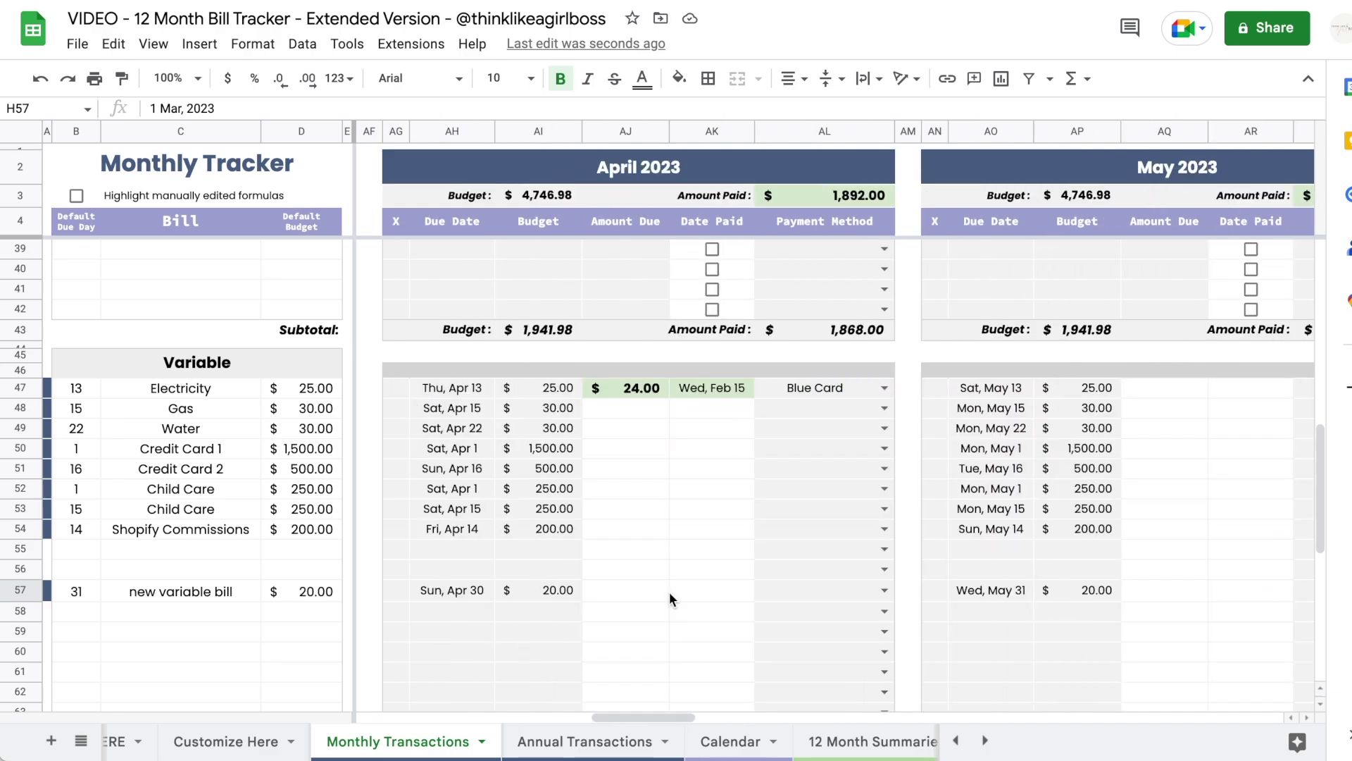
pyautogui.hscroll(20, 669, 600)
pyautogui.hscroll(10, 669, 592)
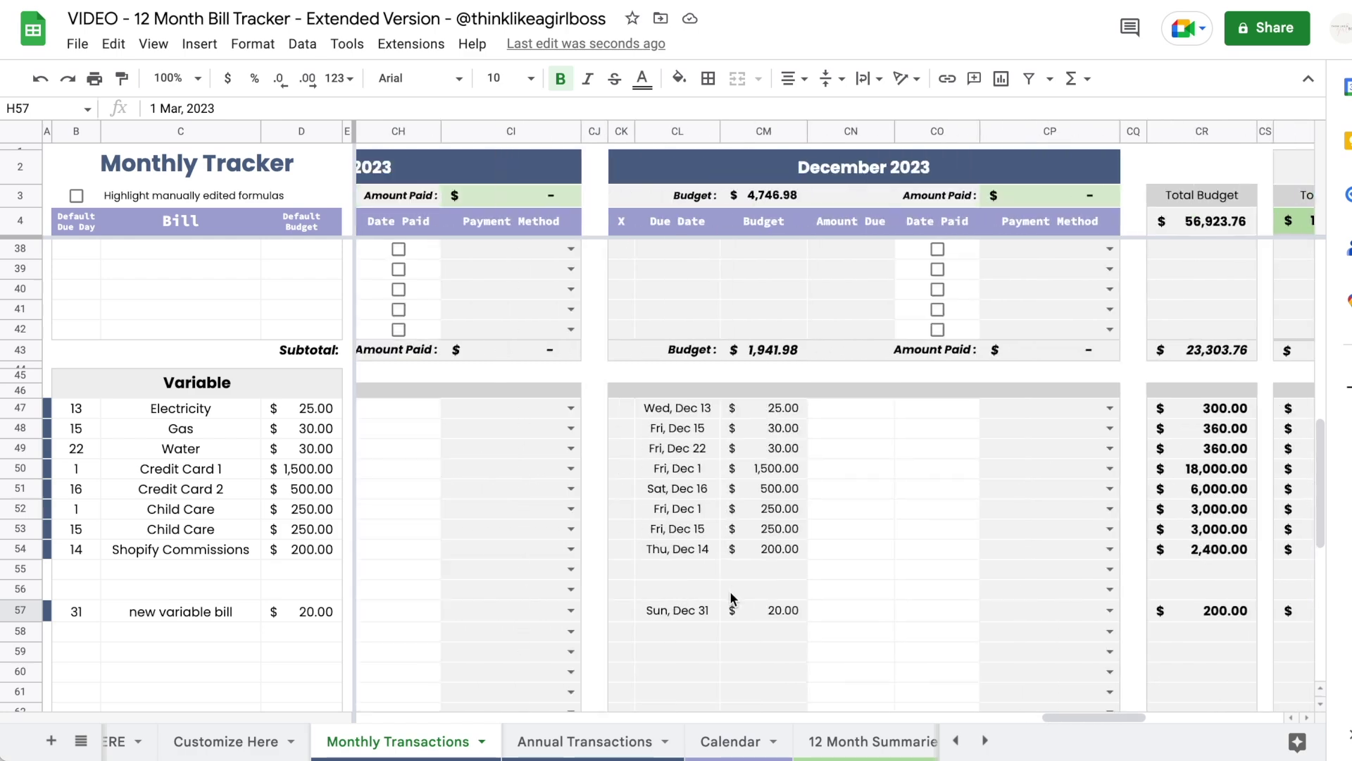
pyautogui.hscroll(-20, 731, 597)
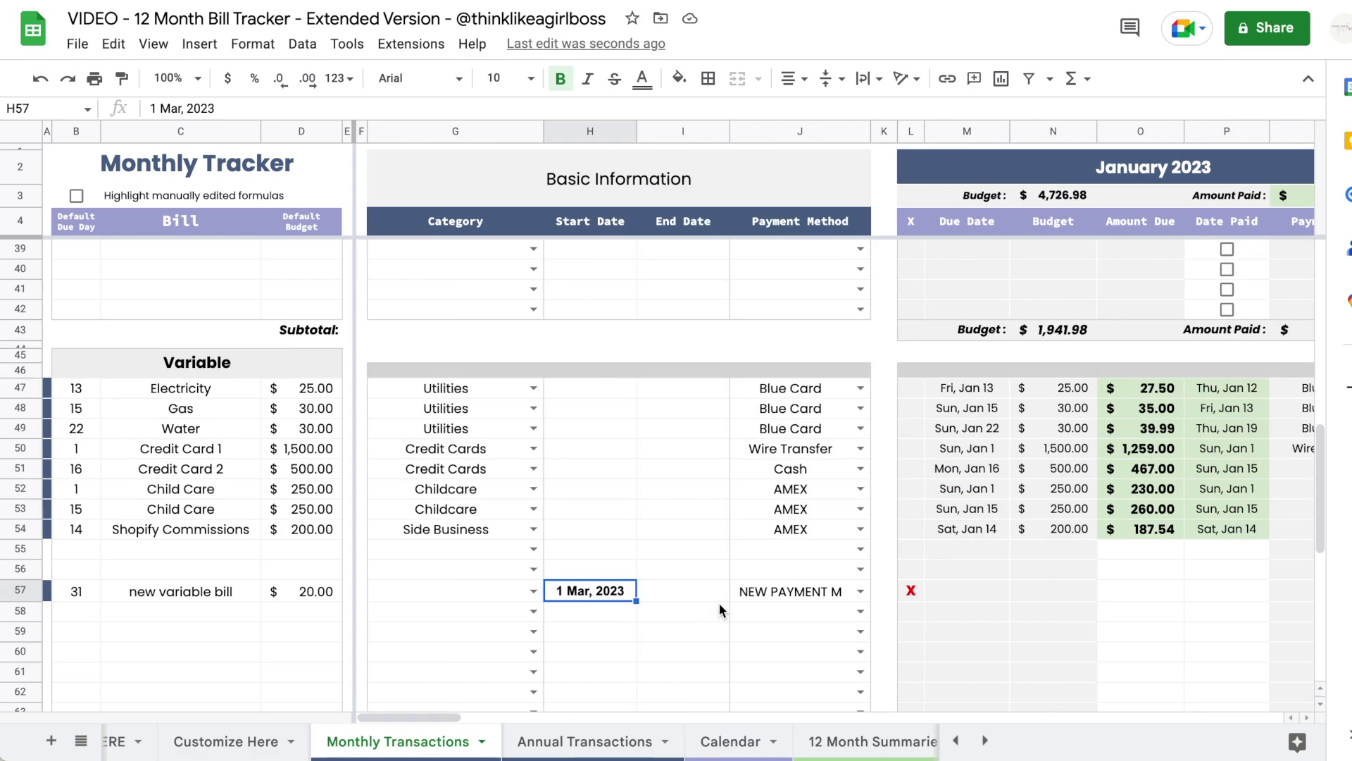
# - Set the new variable bill's end date to November 30, 2023
pyautogui.scroll(-1, 720, 603)
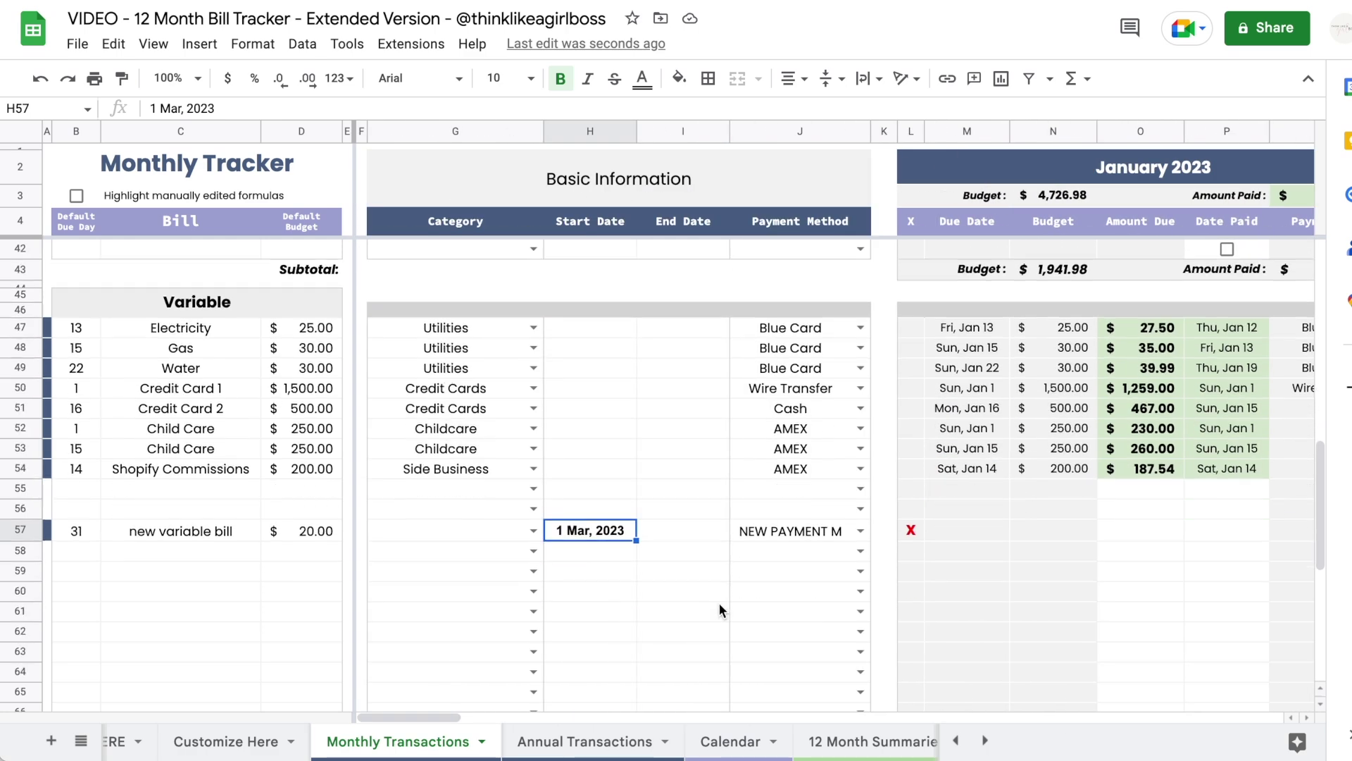
pyautogui.doubleClick(677, 527)
pyautogui.click(753, 561)
pyautogui.click(753, 562)
pyautogui.click(753, 561)
pyautogui.click(753, 561)
pyautogui.click(753, 561)
pyautogui.click(753, 561)
pyautogui.click(753, 562)
pyautogui.click(753, 561)
pyautogui.click(706, 687)
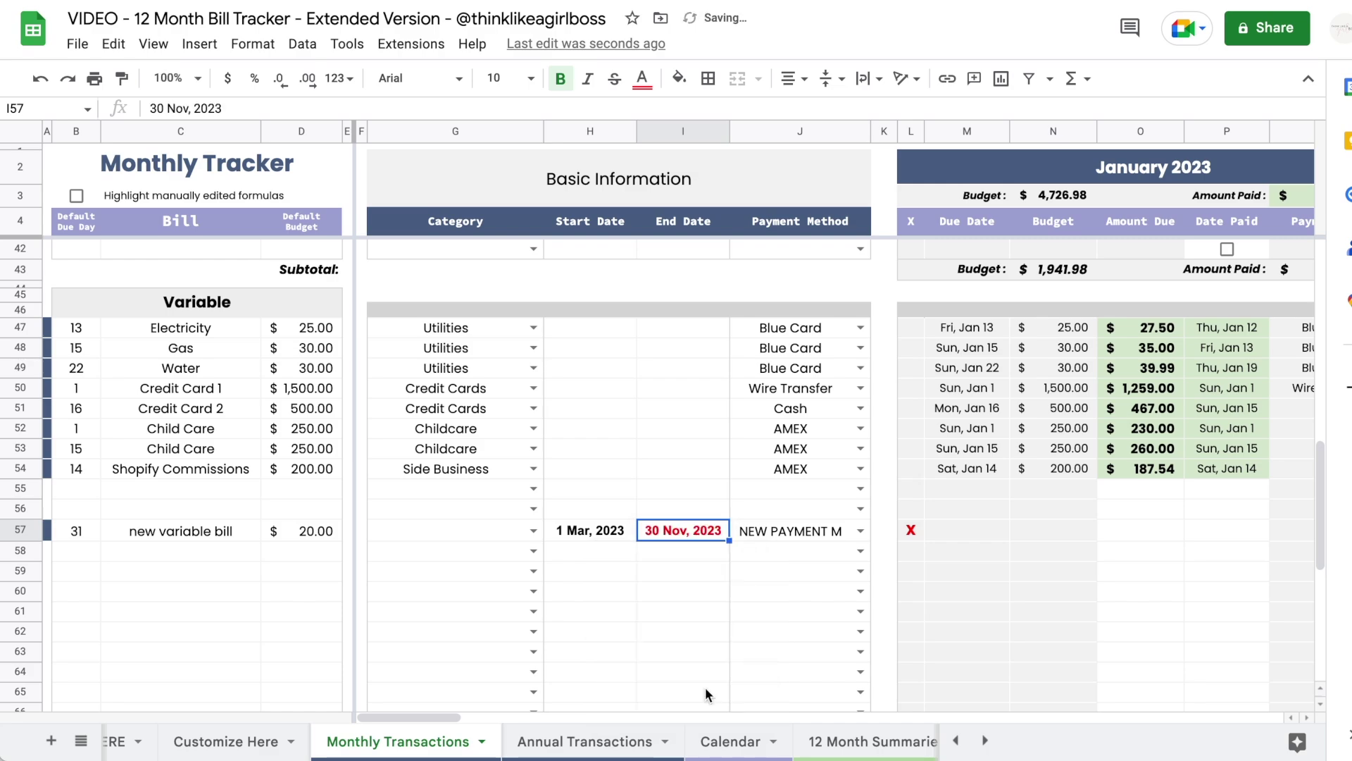
# - Check the new variable bill's monthly entries through December 2023, and revisit its start and end dates
pyautogui.hscroll(10, 704, 687)
pyautogui.hscroll(15, 704, 687)
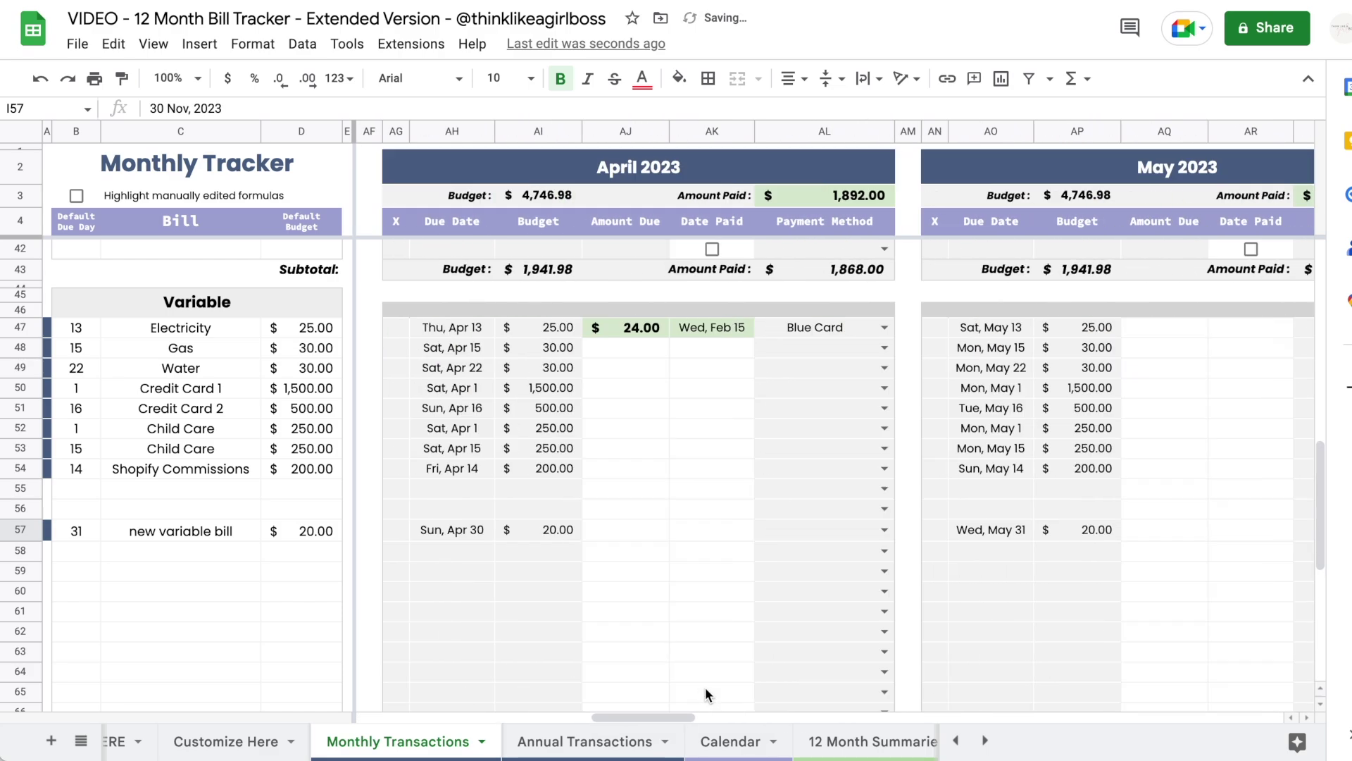
pyautogui.hscroll(15, 704, 687)
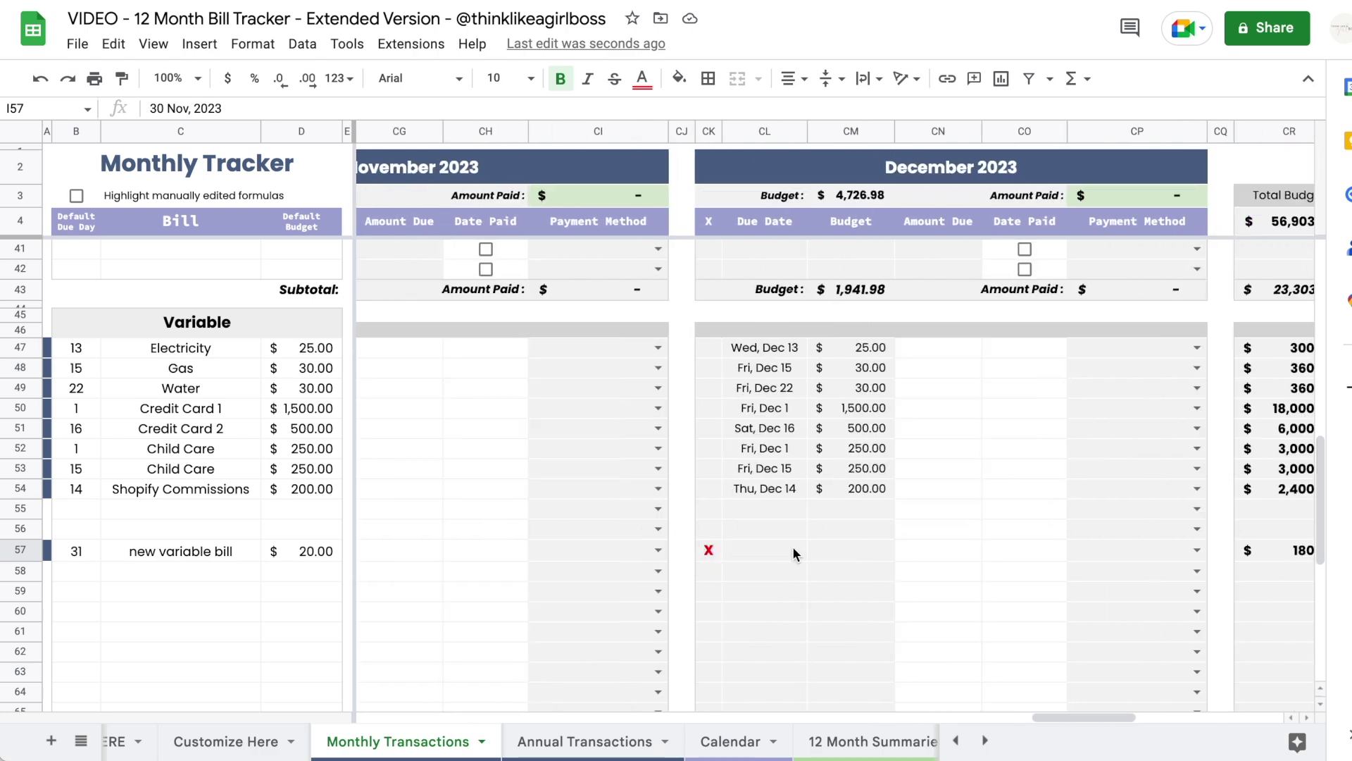
pyautogui.hscroll(10, 827, 543)
pyautogui.hscroll(-20, 672, 530)
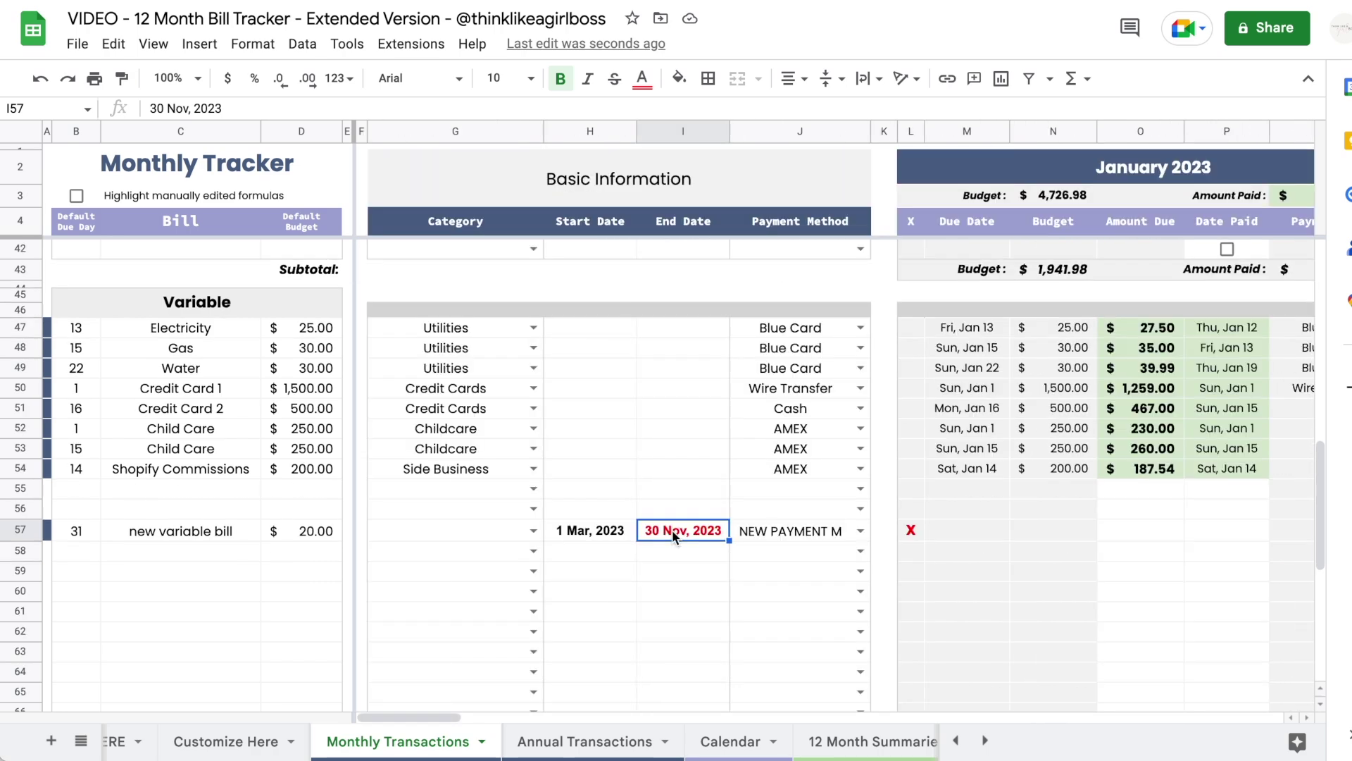
pyautogui.click(614, 534)
pyautogui.click(666, 530)
# - Assign the Insurance category to the new fixed bill in row 20
pyautogui.scroll(12, 667, 530)
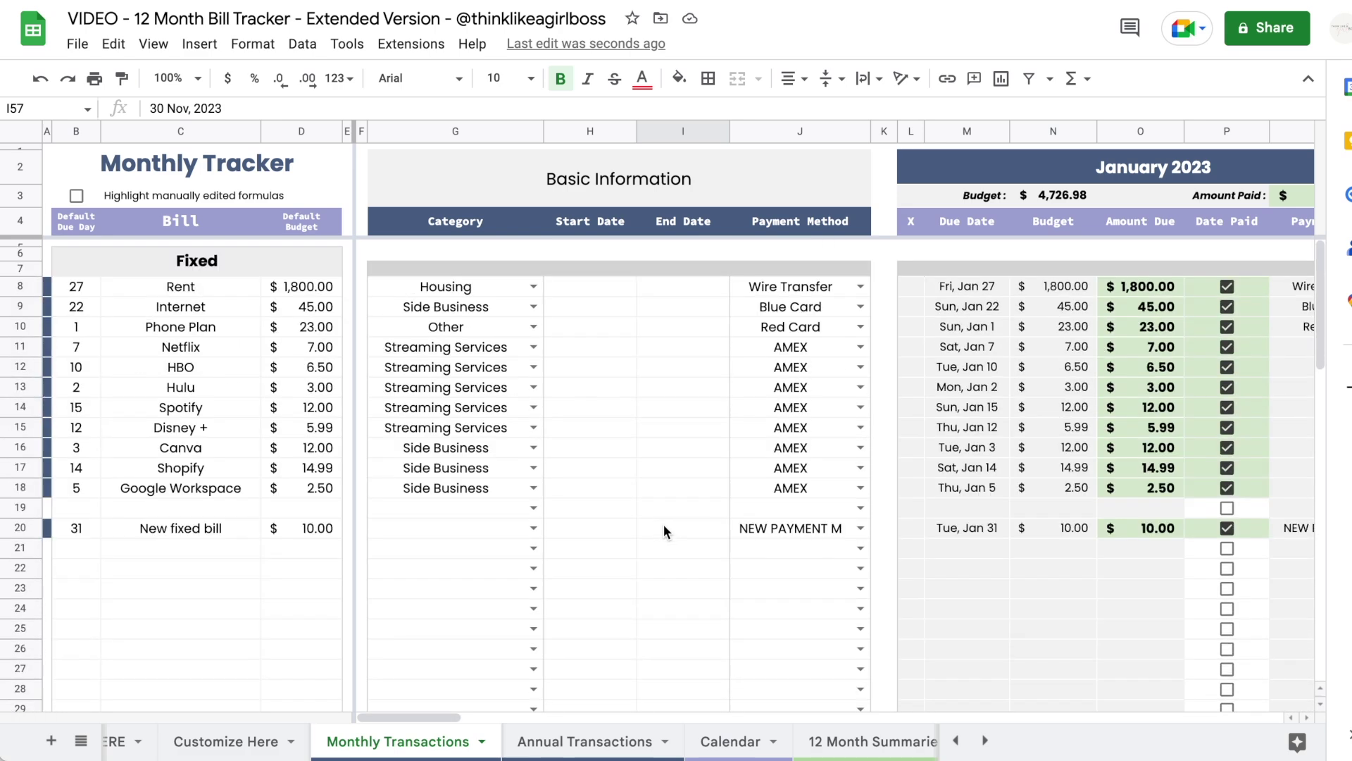
pyautogui.click(533, 528)
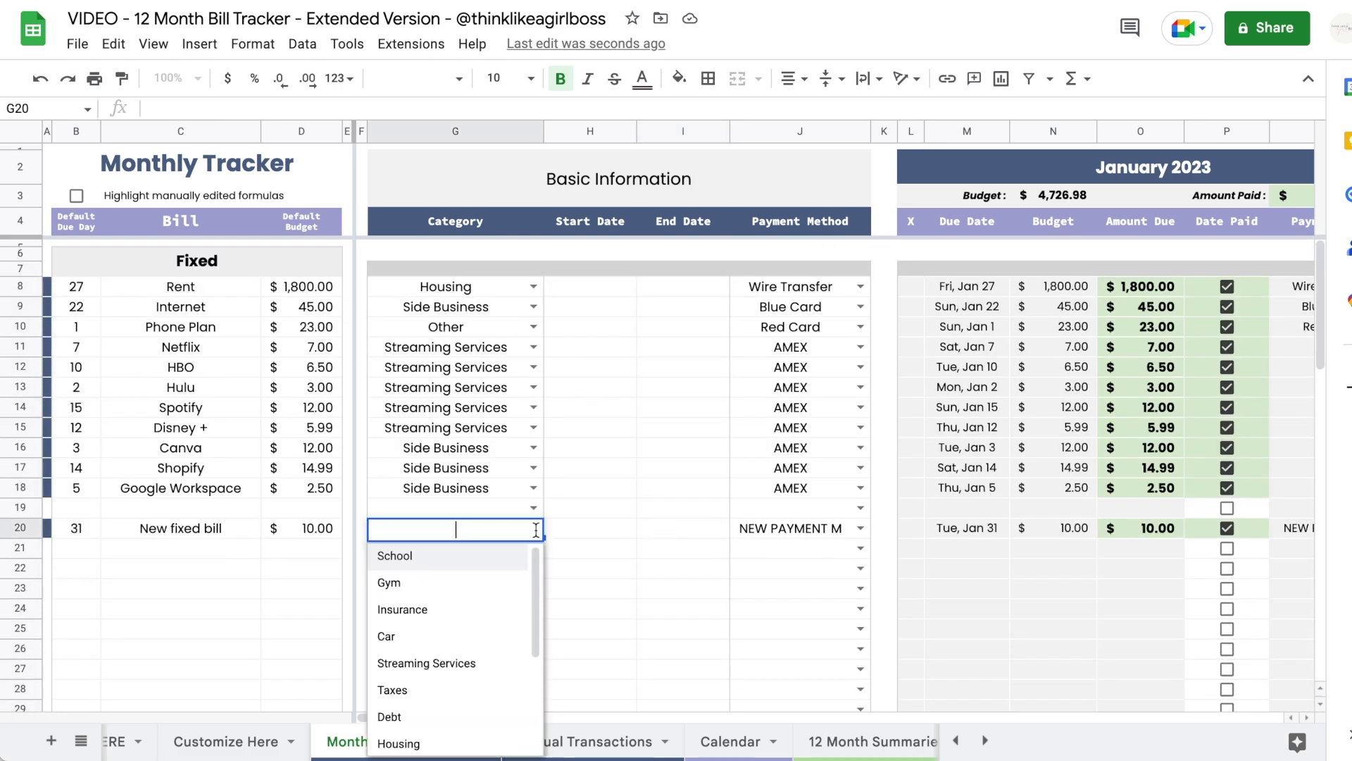
pyautogui.click(426, 609)
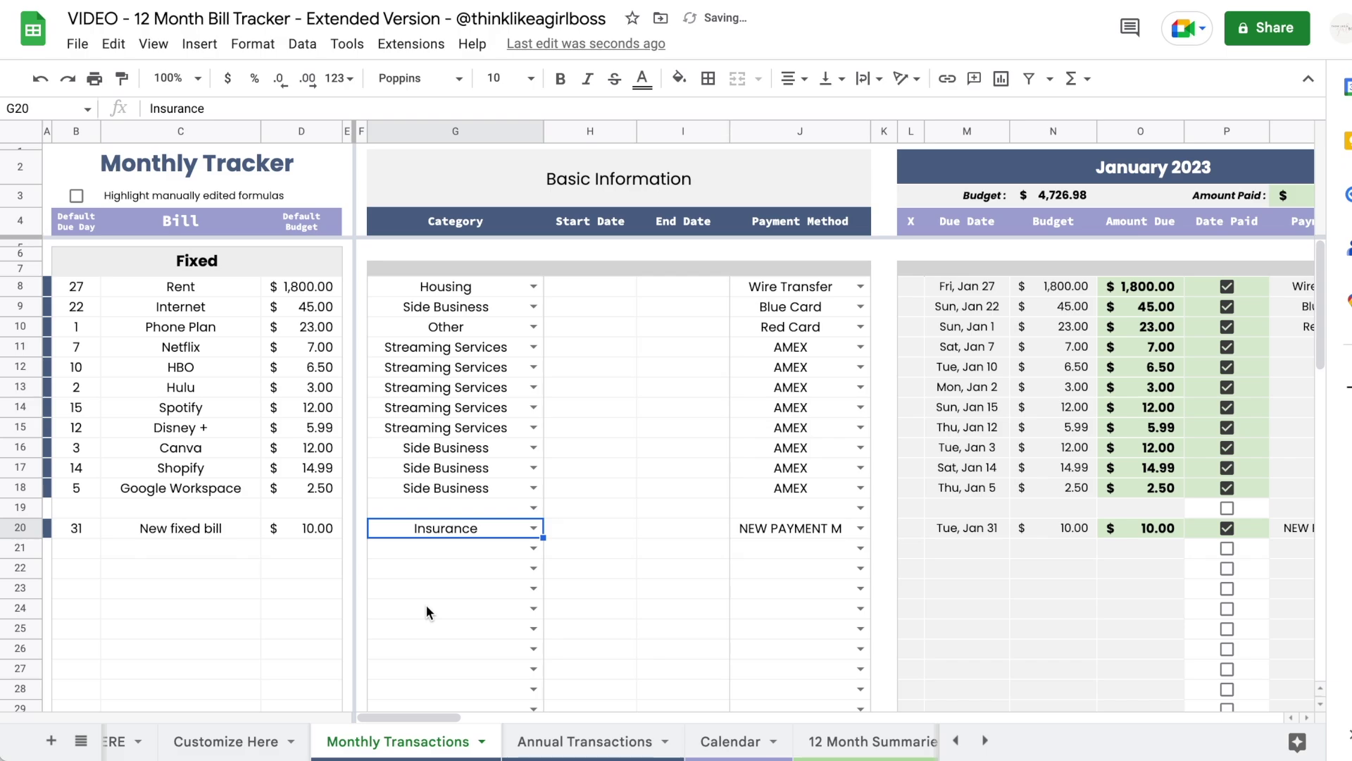
# - Examine the fixed bills' total budget, total paid and monthly payment summary beyond the December 2023 section
pyautogui.hscroll(15, 426, 605)
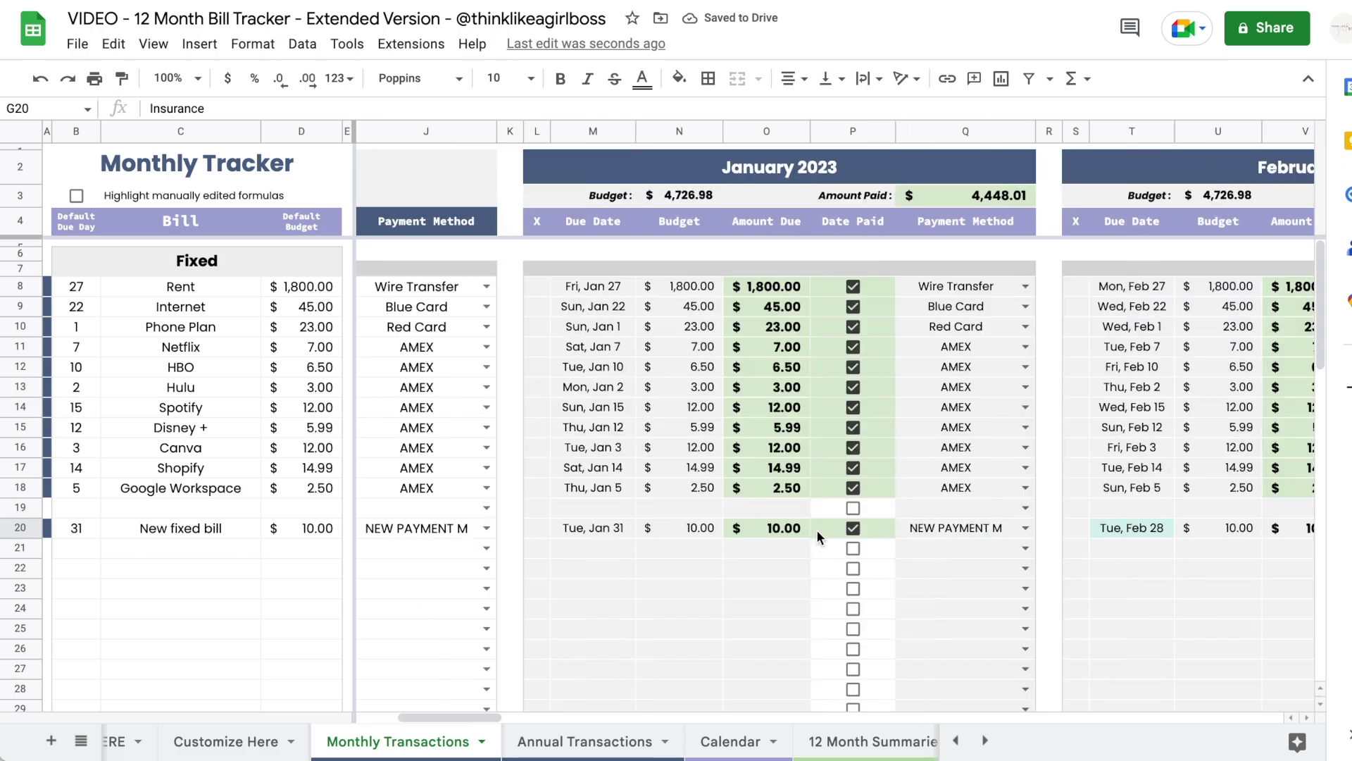
pyautogui.hscroll(20, 818, 535)
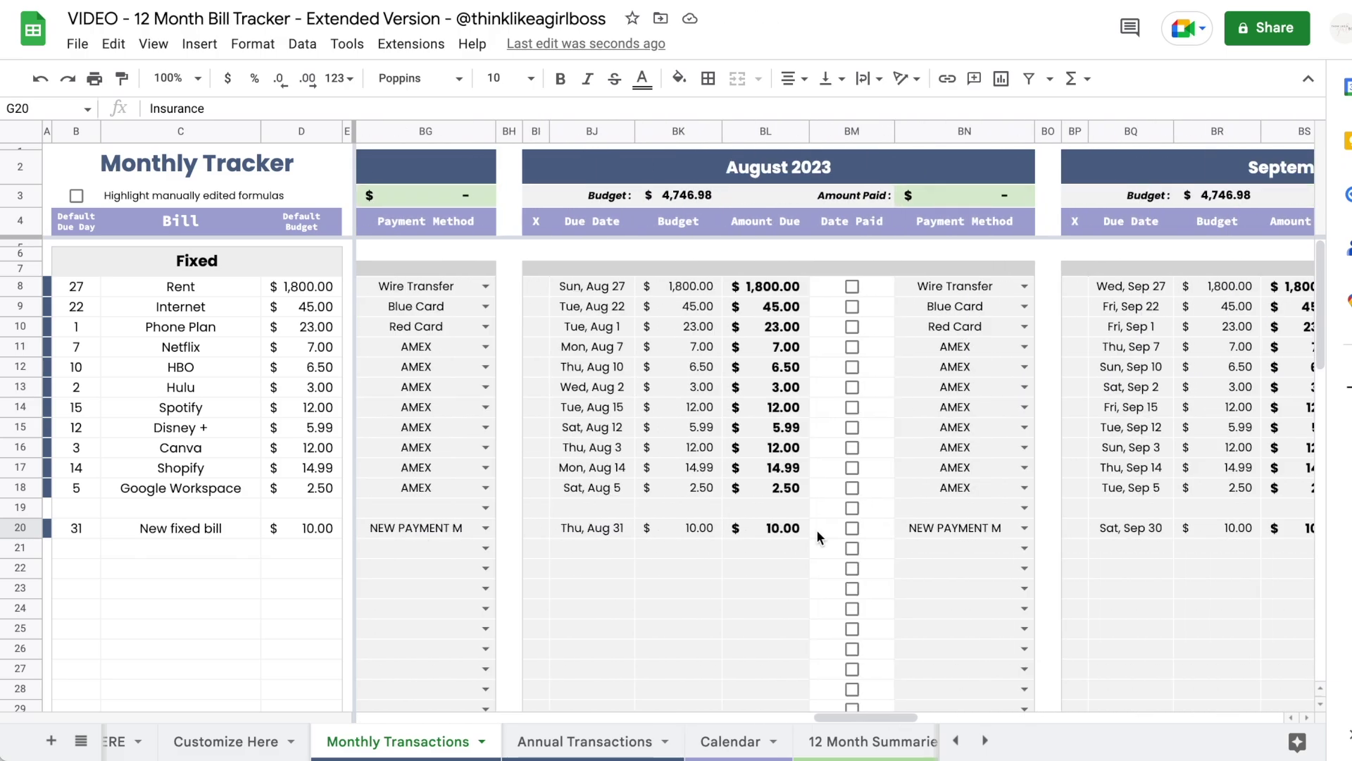
pyautogui.hscroll(5, 817, 529)
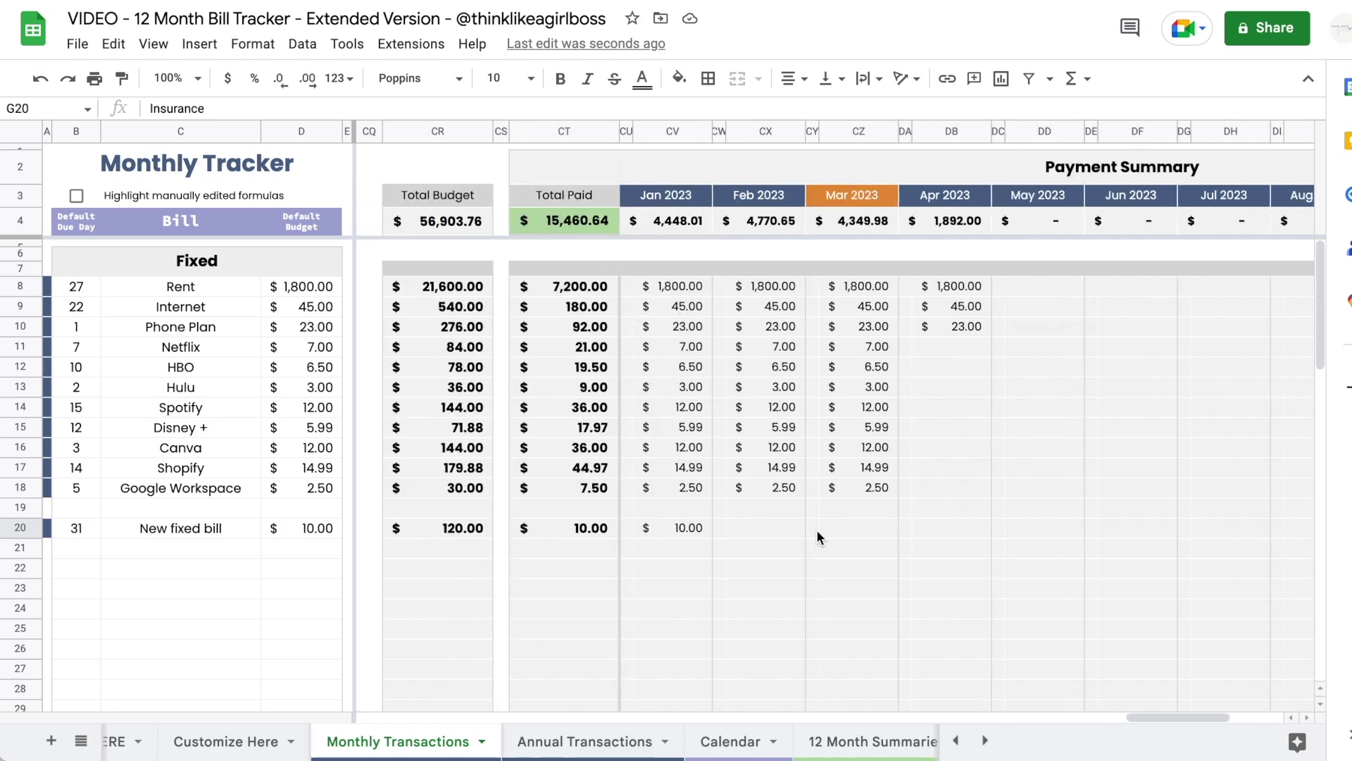
pyautogui.hscroll(-2, 817, 529)
pyautogui.hscroll(3, 875, 534)
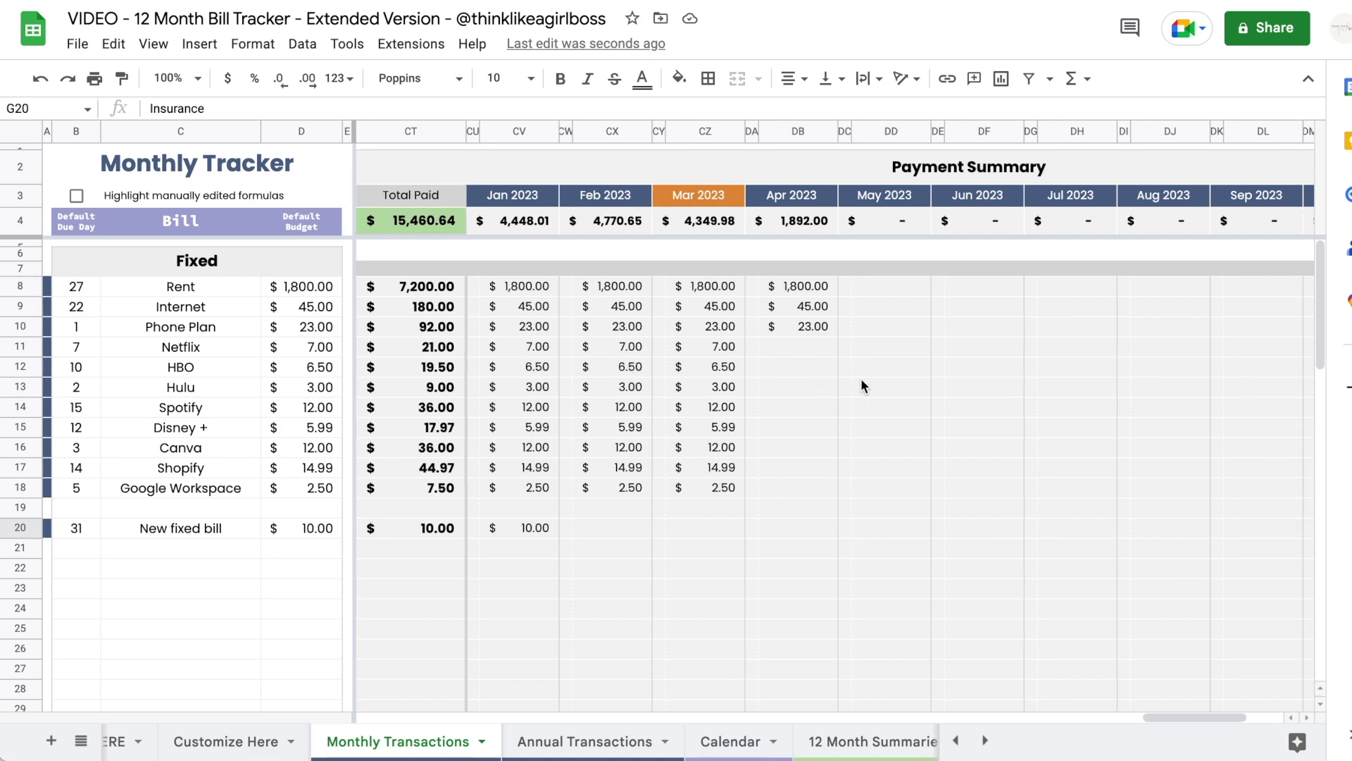
pyautogui.hscroll(4, 861, 378)
pyautogui.hscroll(-2, 860, 377)
pyautogui.hscroll(-2, 861, 379)
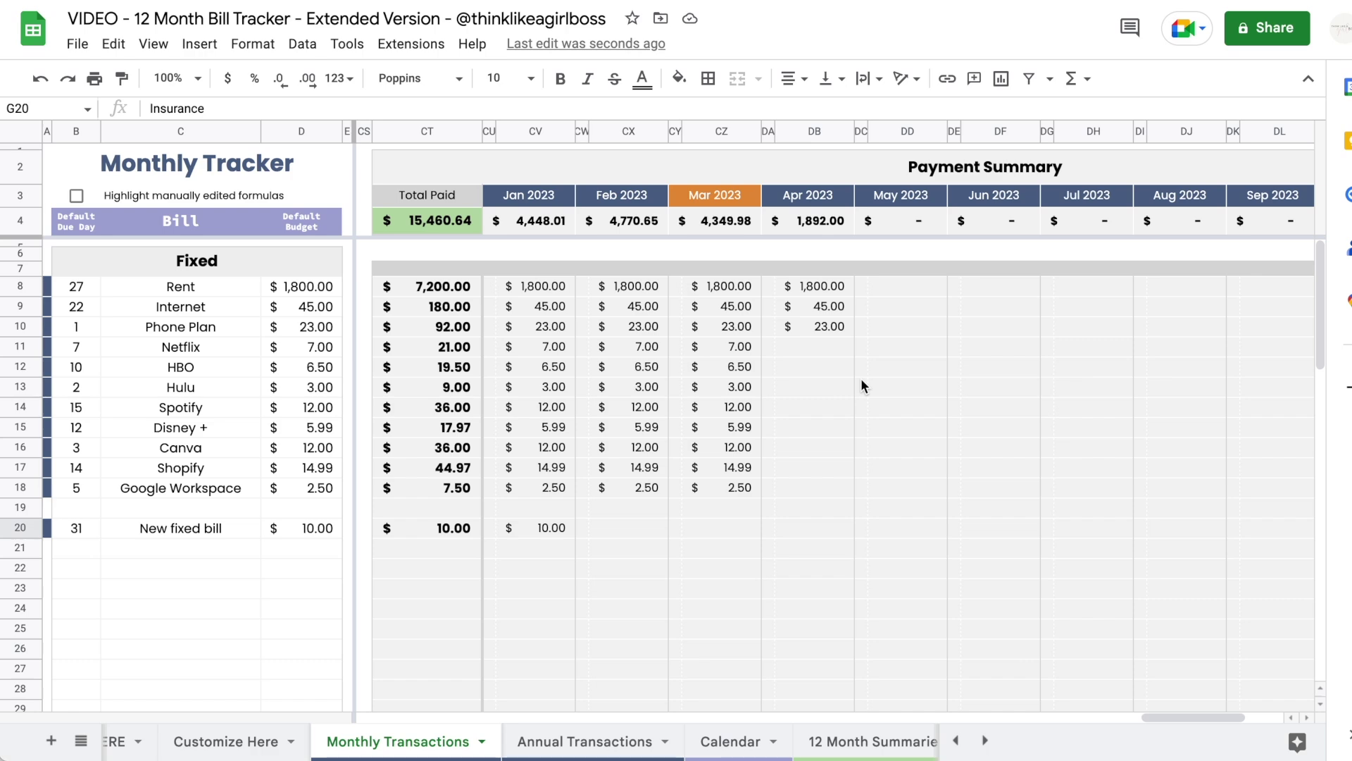
pyautogui.hscroll(-1, 861, 377)
# - Examine the variable bills' payment summary, including the new variable bill's marks for inactive months
pyautogui.scroll(-10, 861, 377)
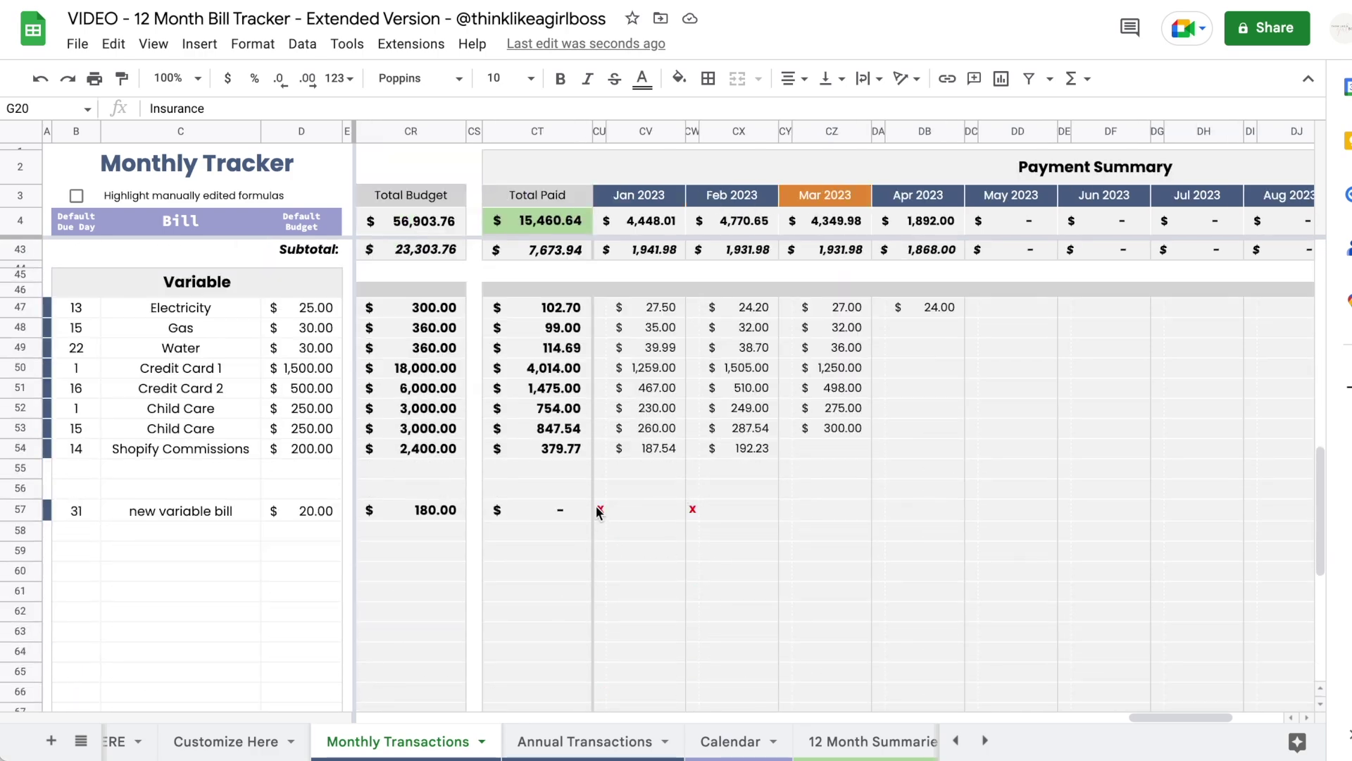
pyautogui.hscroll(5, 684, 509)
pyautogui.scroll(-1, 683, 507)
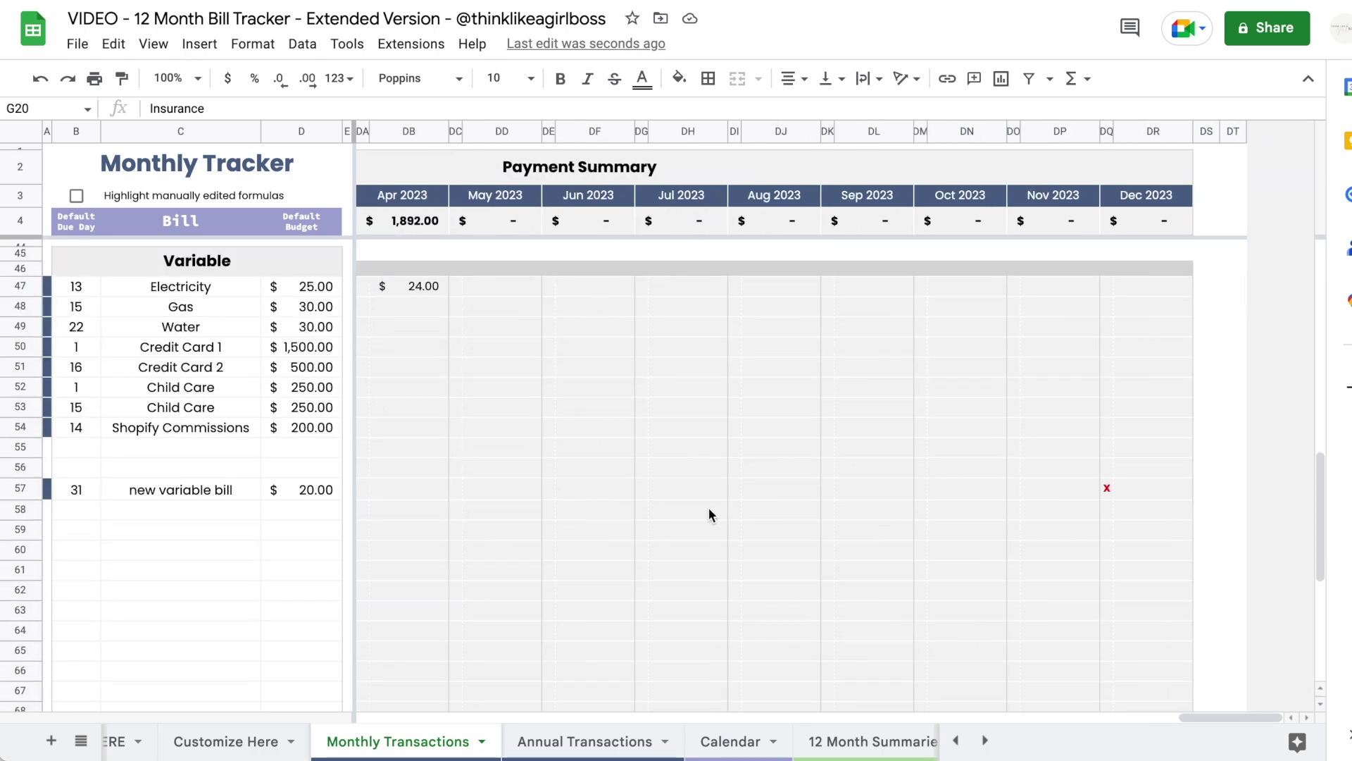
# - Add bills named annual bill, new quarterly bill and 6 month bill in rows 15 to 17 of the Annual Transactions sheet
pyautogui.hotkey('alt', 'Down')
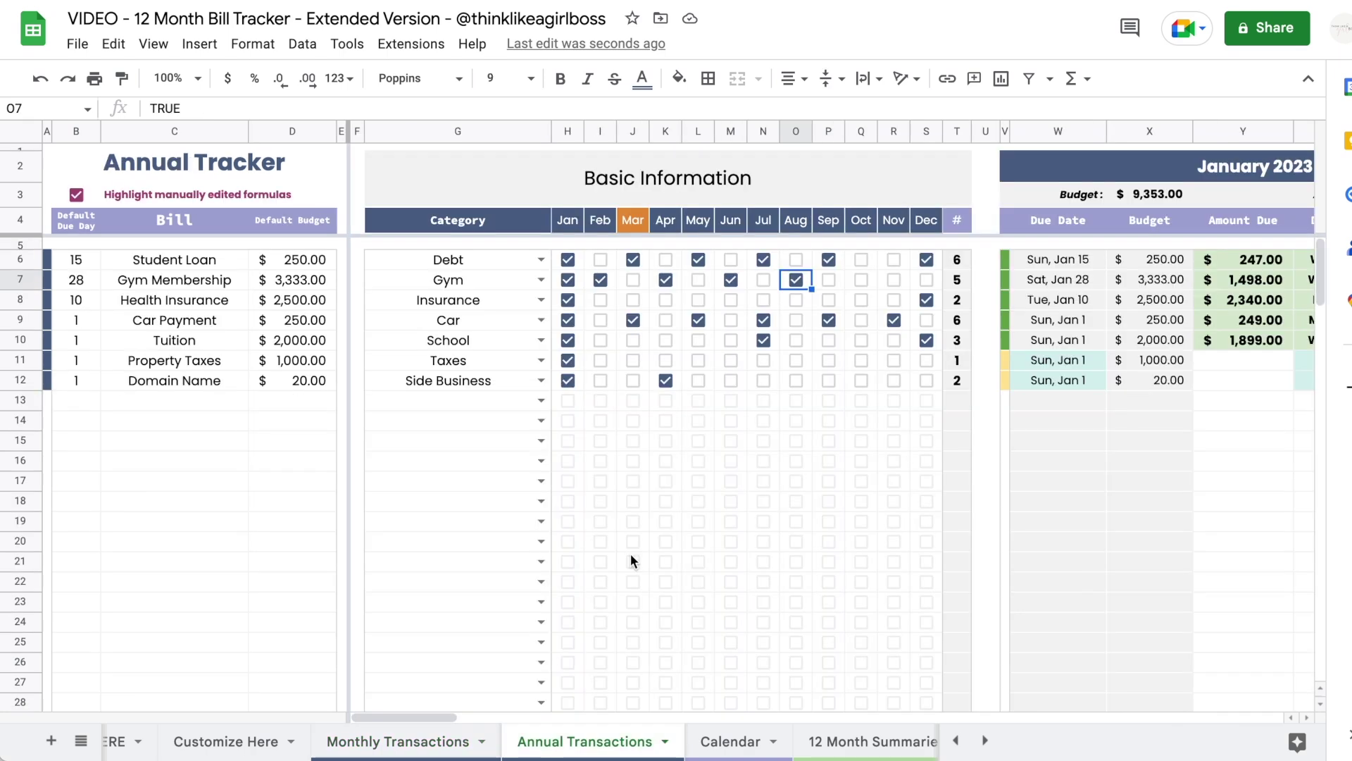
pyautogui.click(71, 441)
pyautogui.click(173, 440)
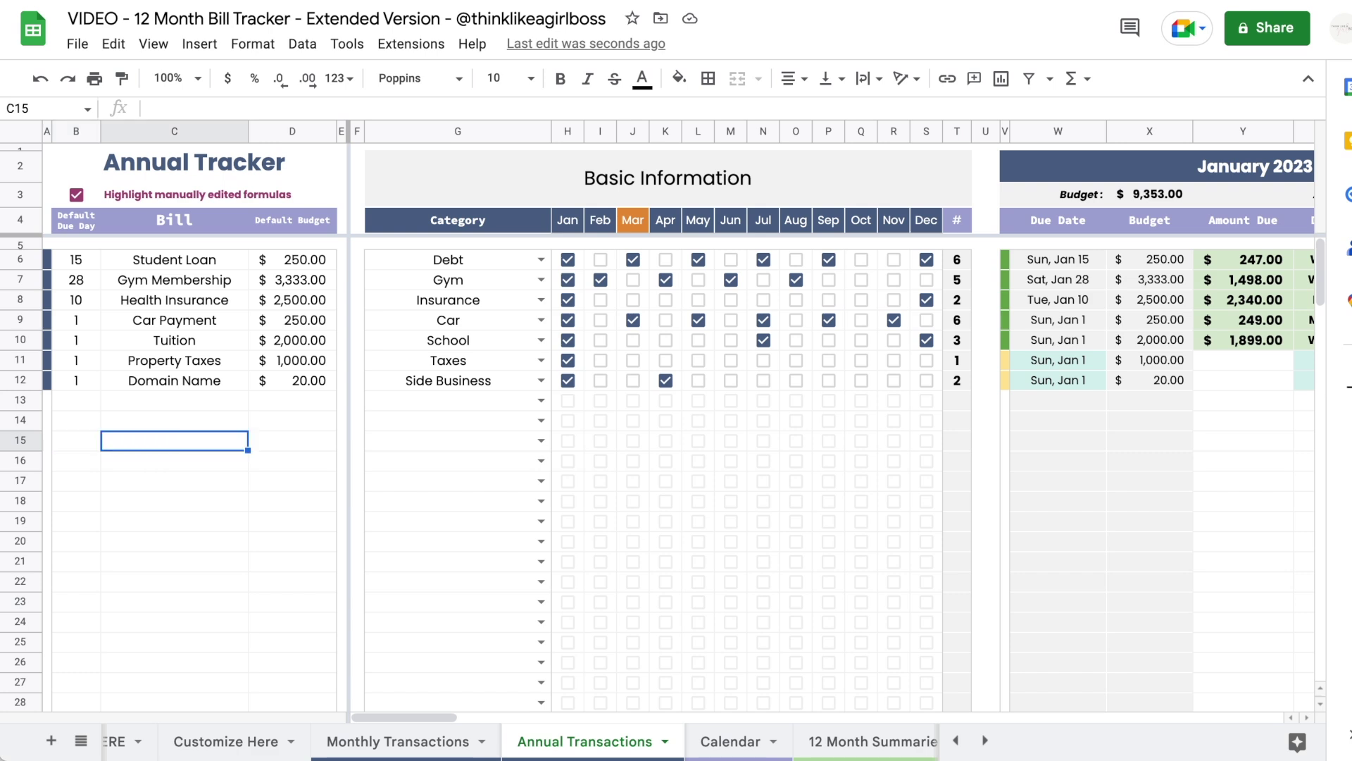
pyautogui.write('annual bill')
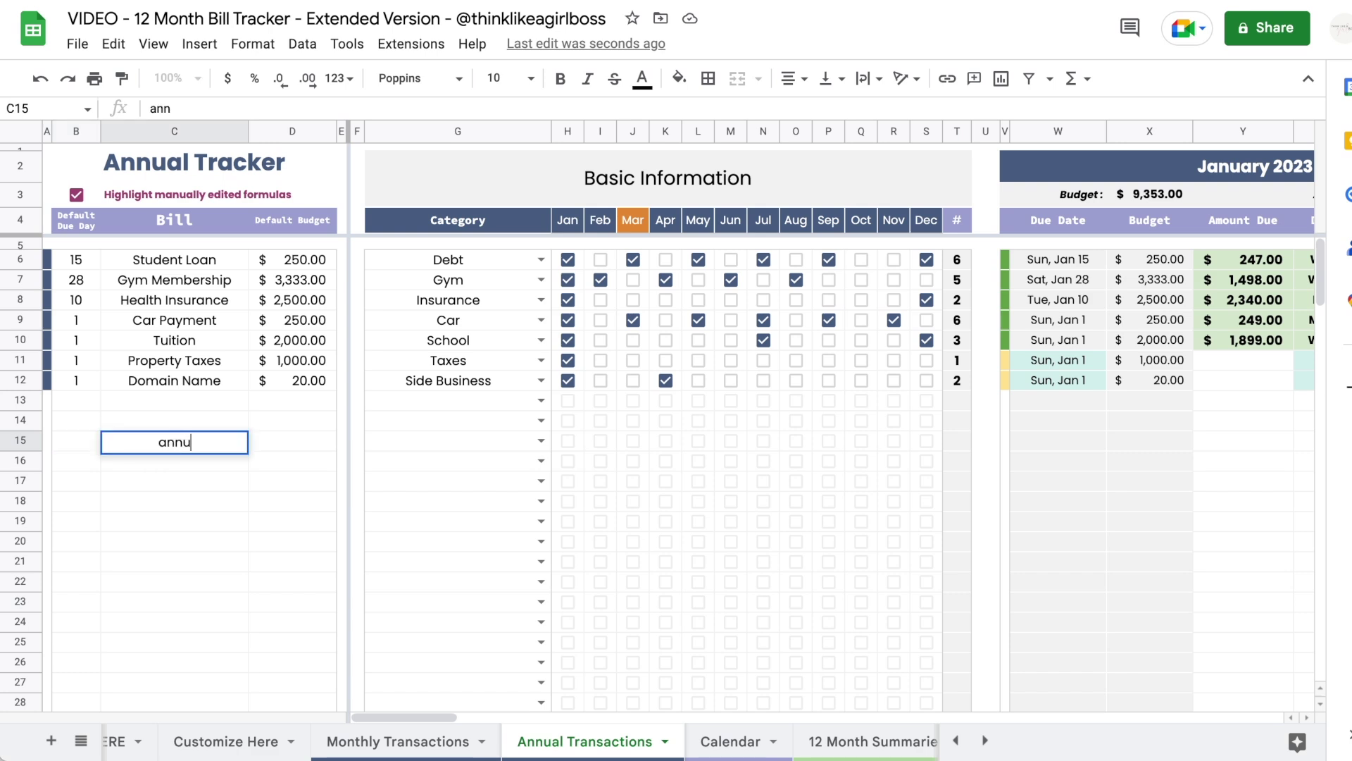
pyautogui.press('Return')
pyautogui.write('new quarterly bill')
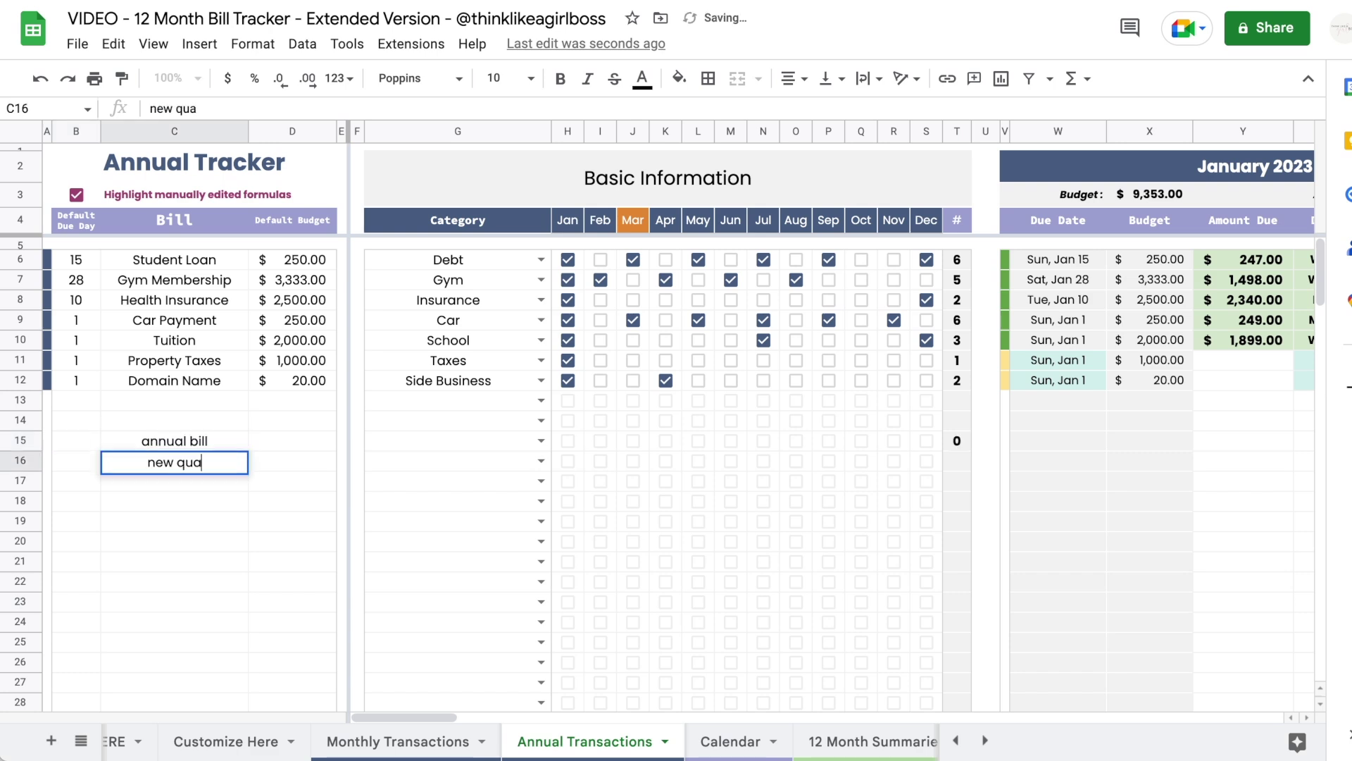
pyautogui.press('Return')
pyautogui.write('6 month bill')
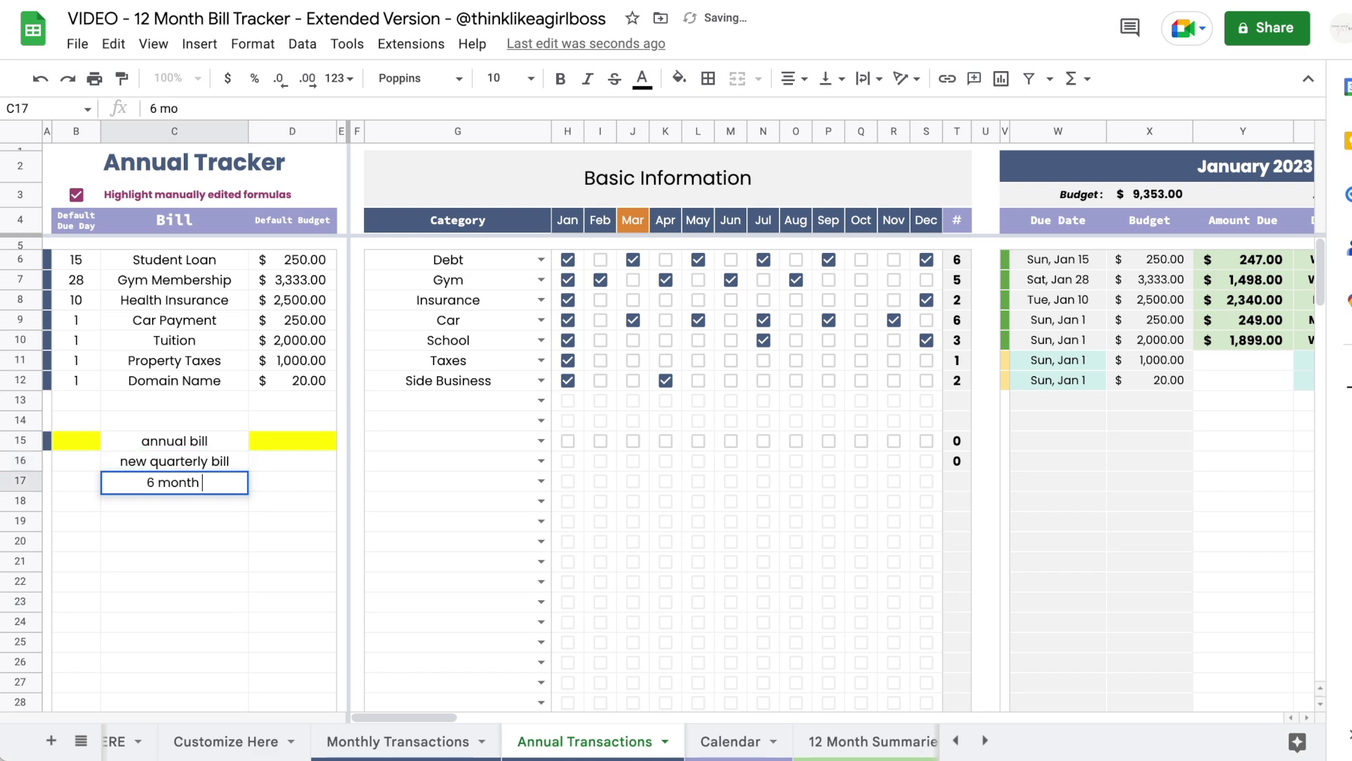
# - Set the default due days to 23 for the annual bill, 15 for the quarterly bill and 1 for the 6 month bill
pyautogui.click(90, 445)
pyautogui.write('23')
pyautogui.press('Return')
pyautogui.write('15')
pyautogui.press('Return')
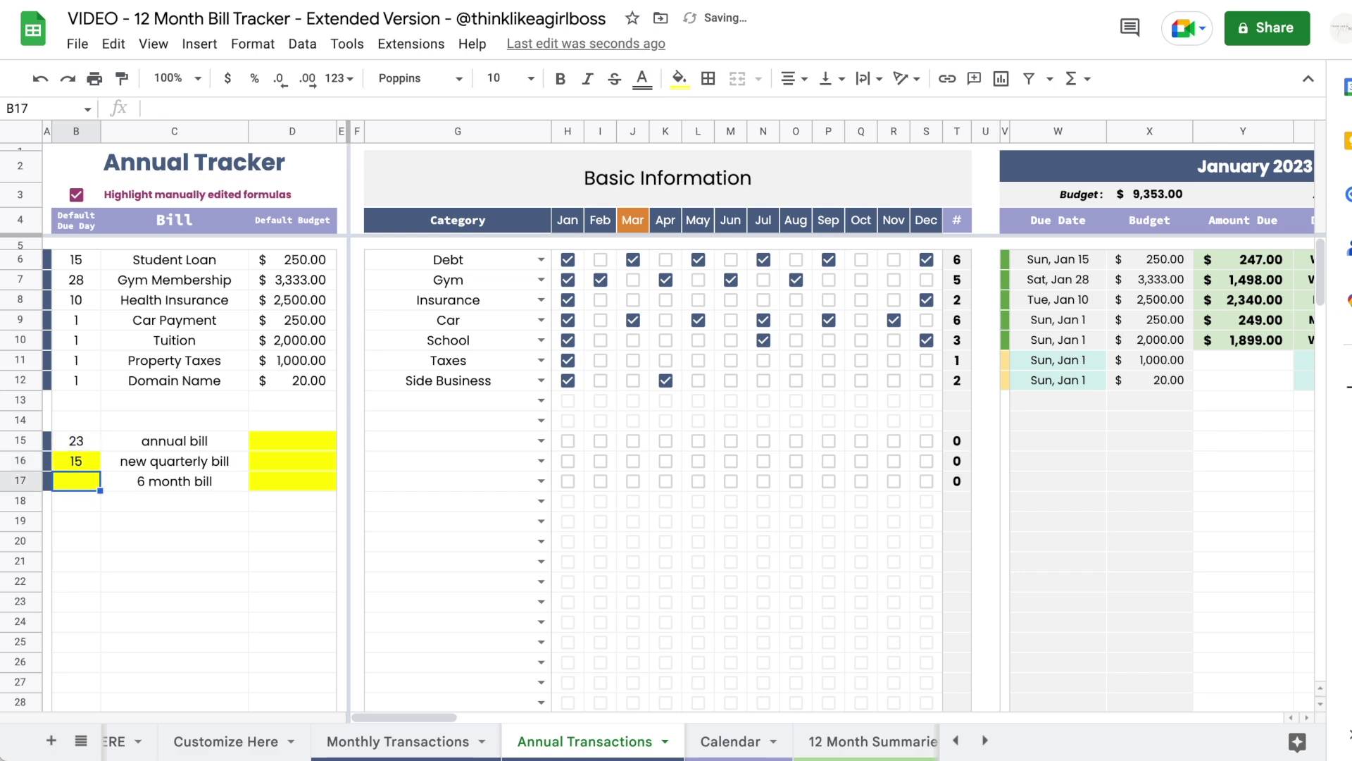
pyautogui.write('1')
pyautogui.press('Return')
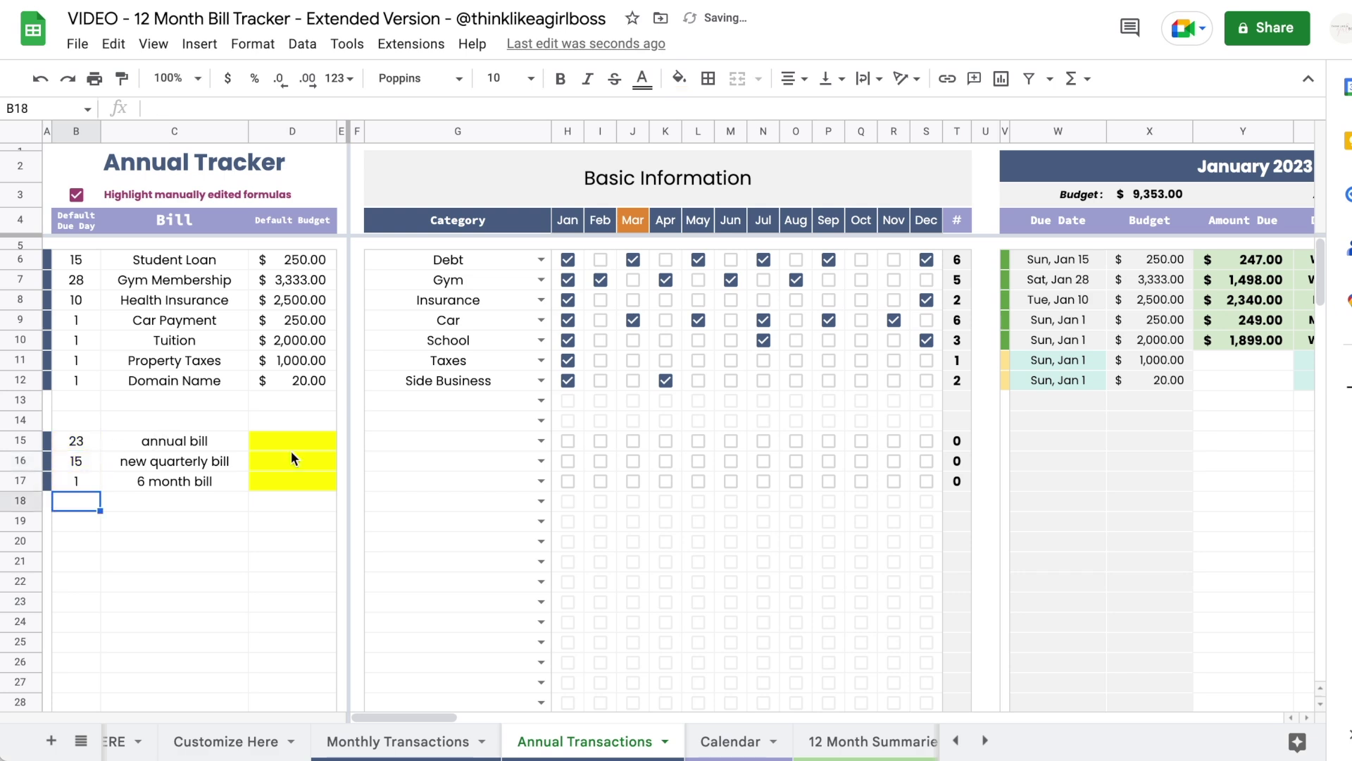
# - Set the default budgets to 10 for the annual bill, 20 for the quarterly bill and 30 for the 6 month bill
pyautogui.click(290, 449)
pyautogui.write('10')
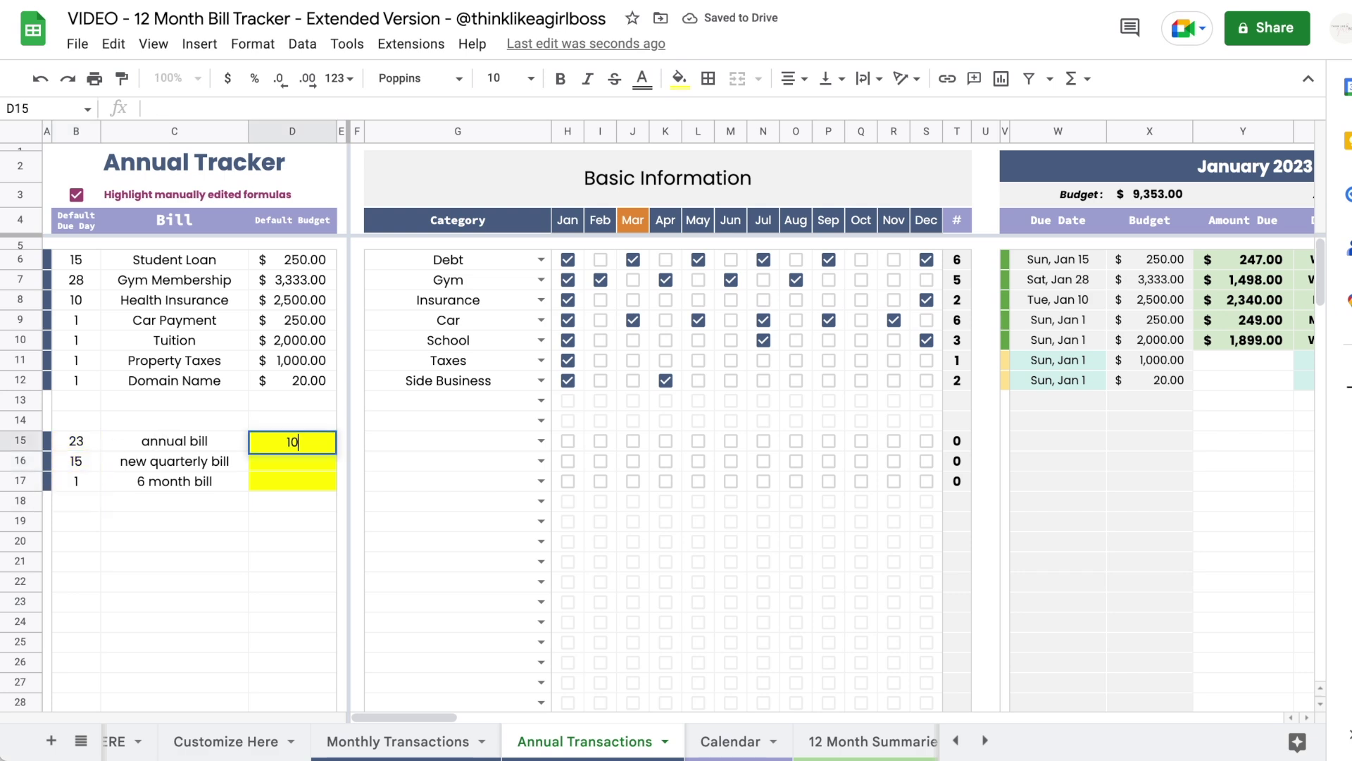
pyautogui.press('Return')
pyautogui.write('20')
pyautogui.press('Return')
pyautogui.write('30')
pyautogui.press('Return')
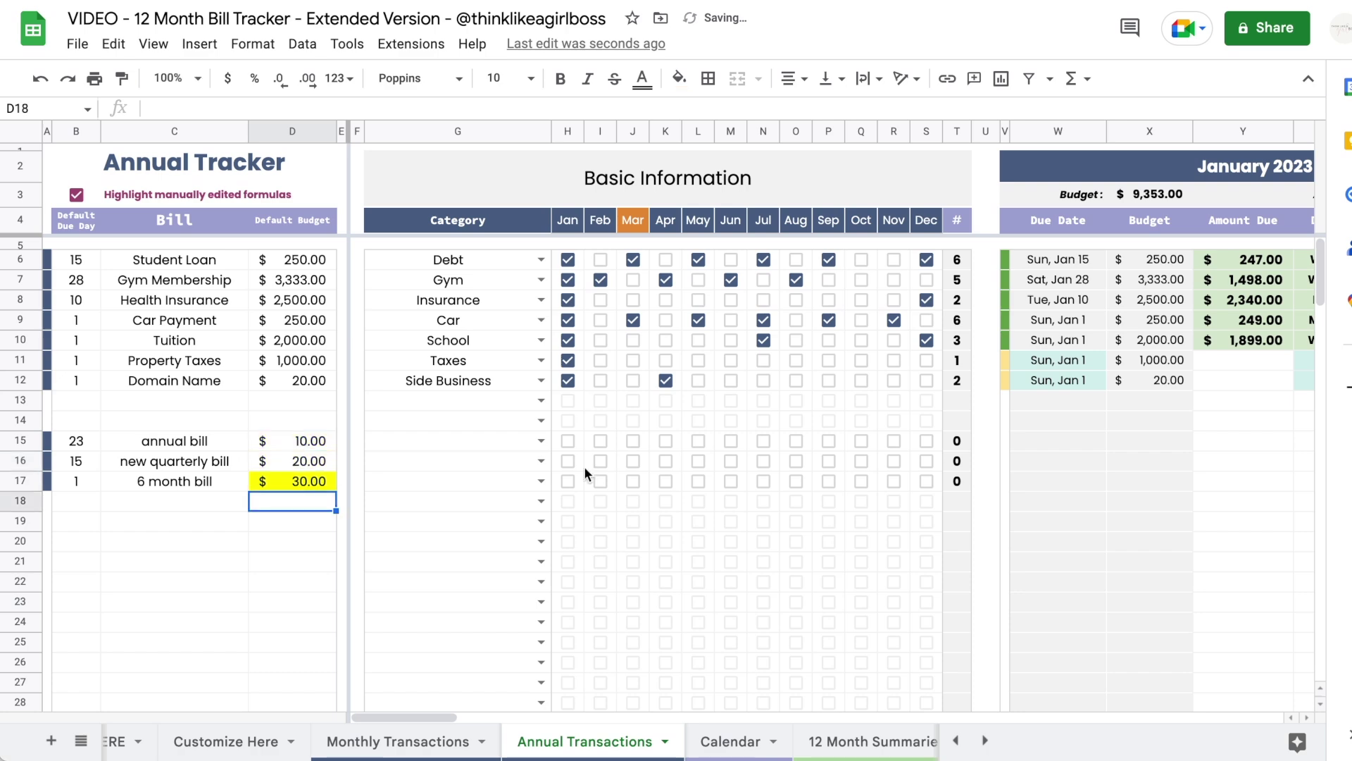
# - Mark January as a due month for the annual bill, new quarterly bill and 6 month bill
pyautogui.hscroll(20, 1161, 458)
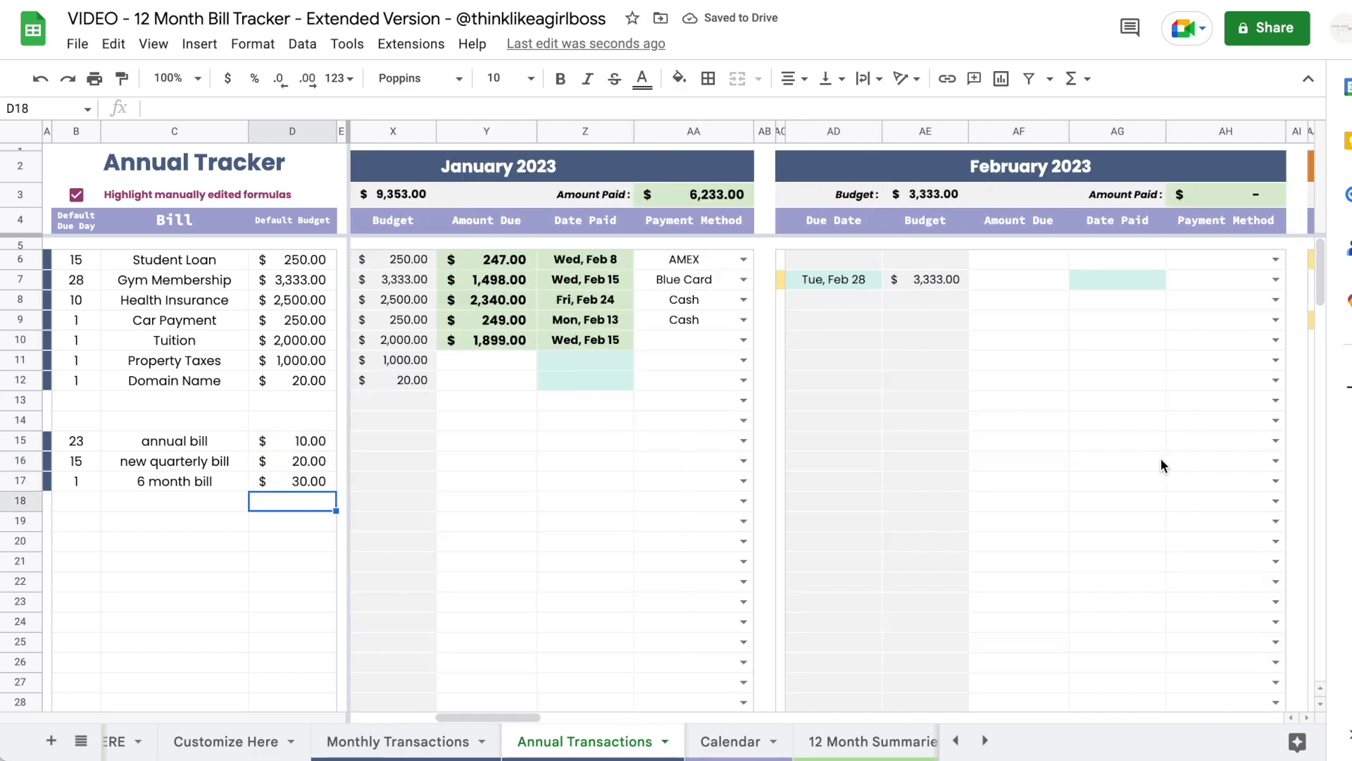
pyautogui.hscroll(15, 1161, 459)
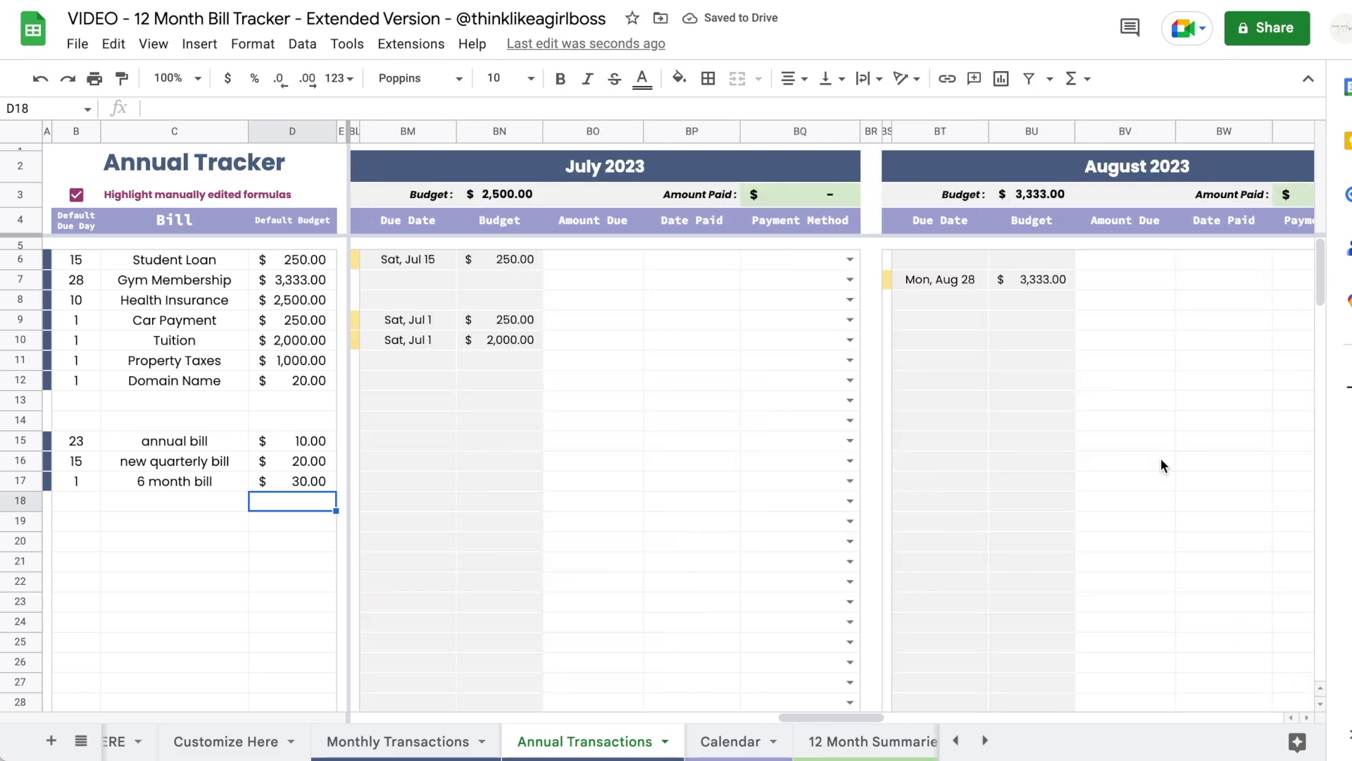
pyautogui.hscroll(-20, 1161, 459)
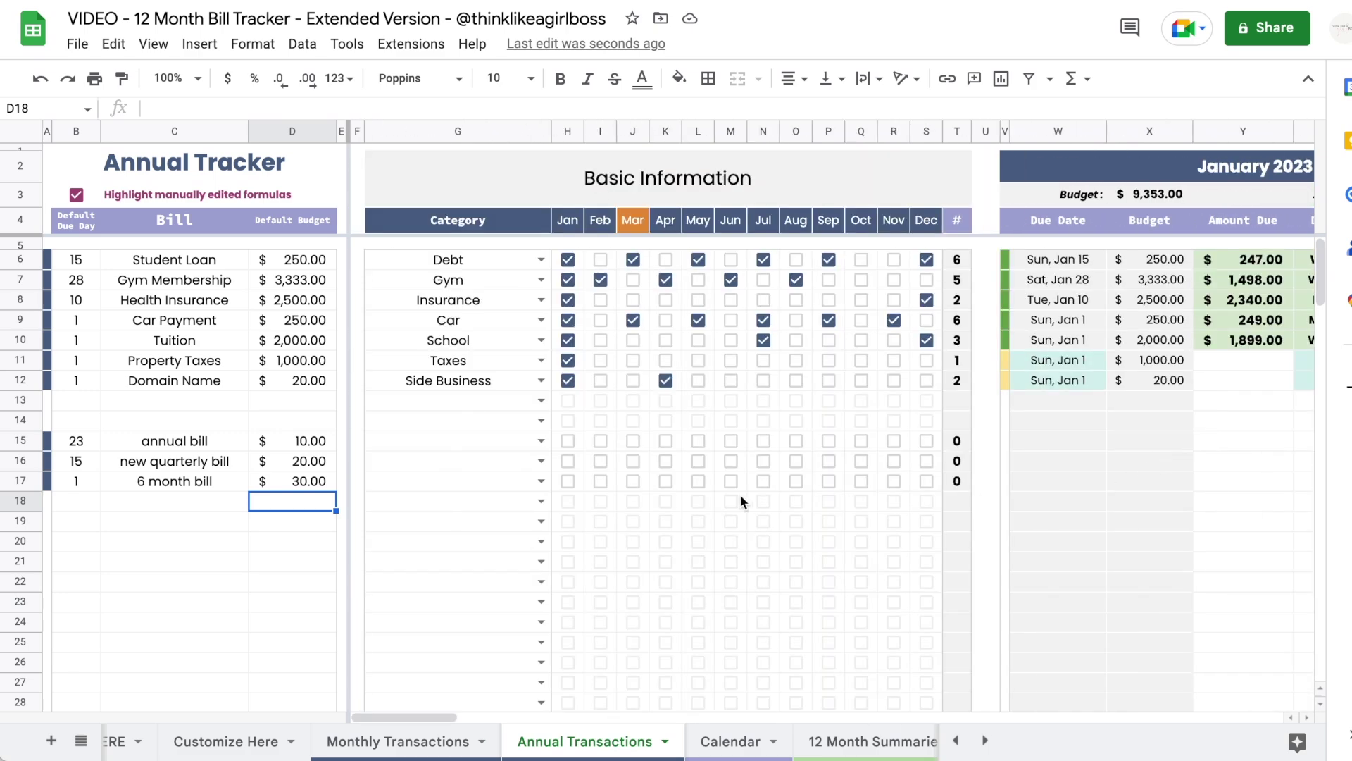
pyautogui.click(572, 440)
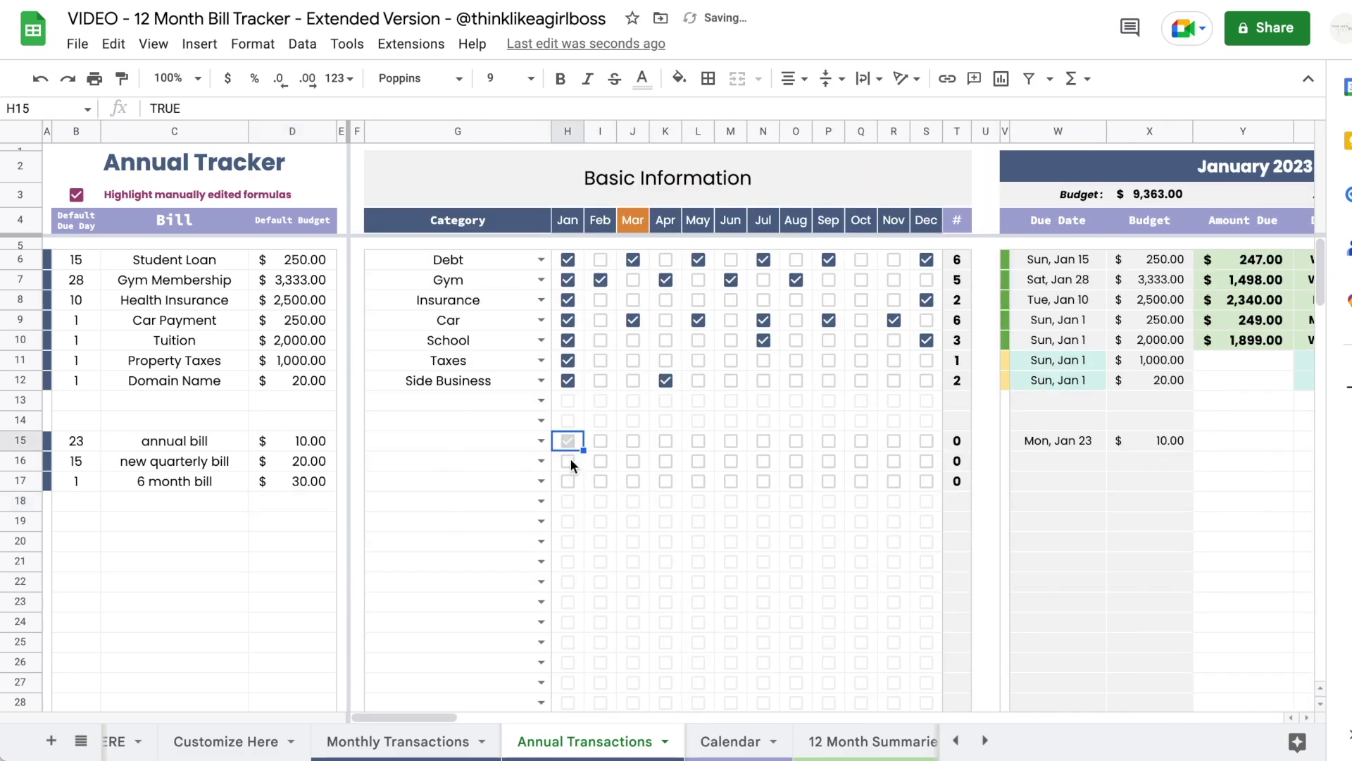
pyautogui.click(569, 460)
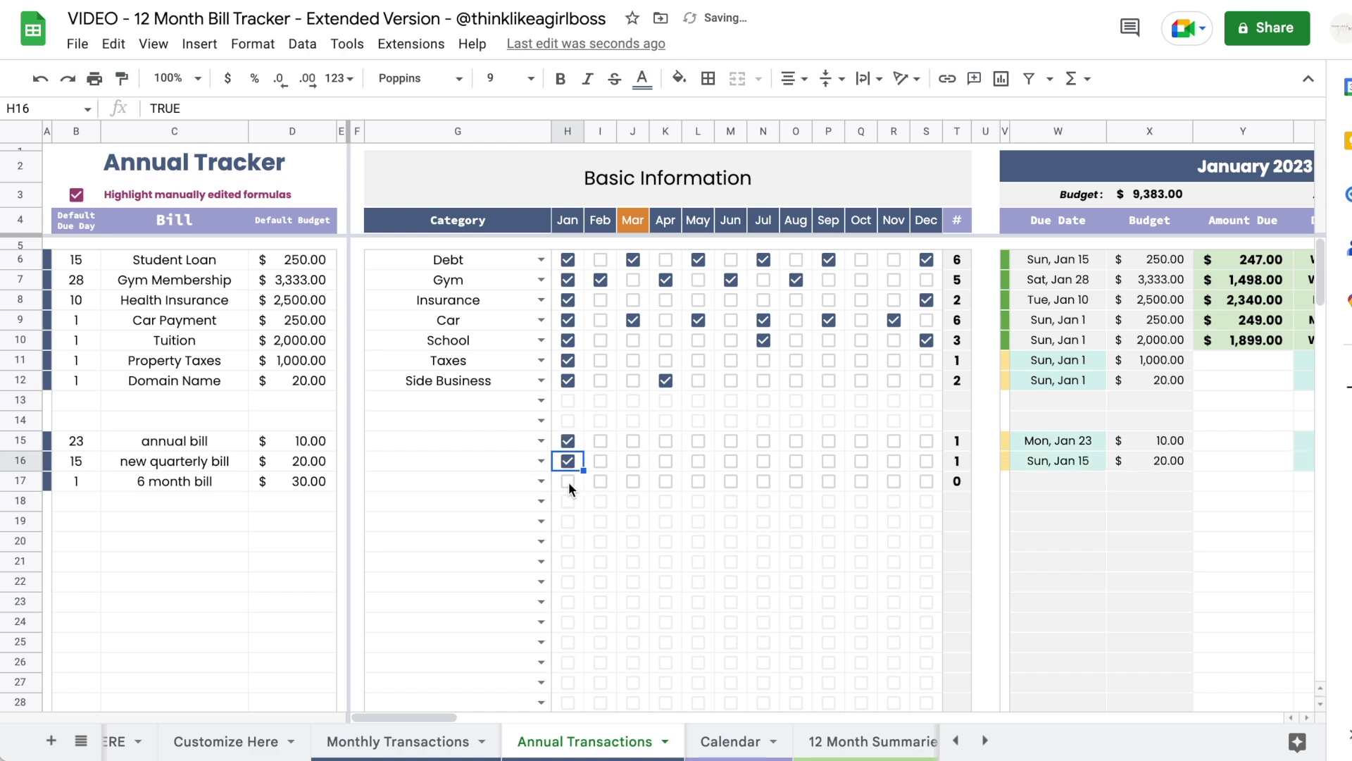
pyautogui.click(567, 481)
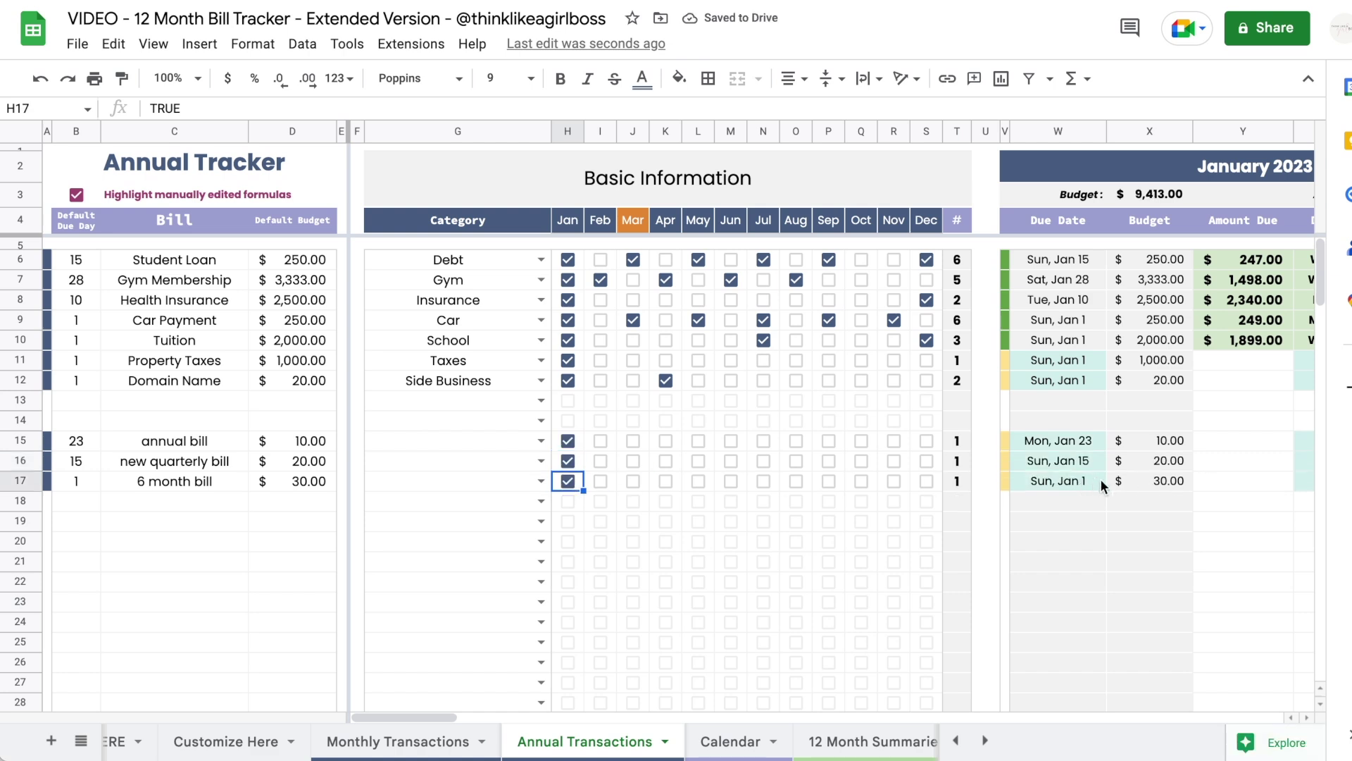
# - Mark February as a due month for the annual bill, new quarterly bill and 6 month bill
pyautogui.hscroll(5, 1165, 479)
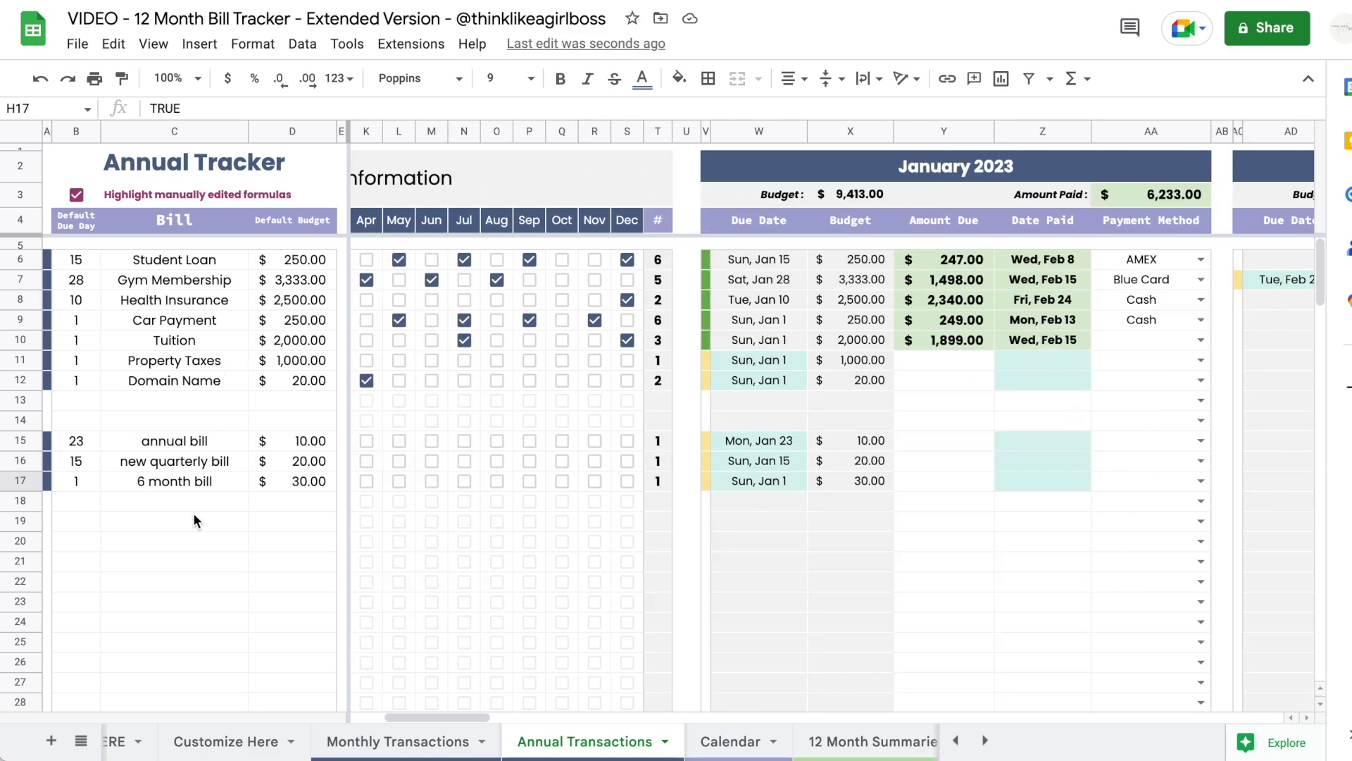
pyautogui.hscroll(-2, 817, 476)
pyautogui.hscroll(7, 817, 476)
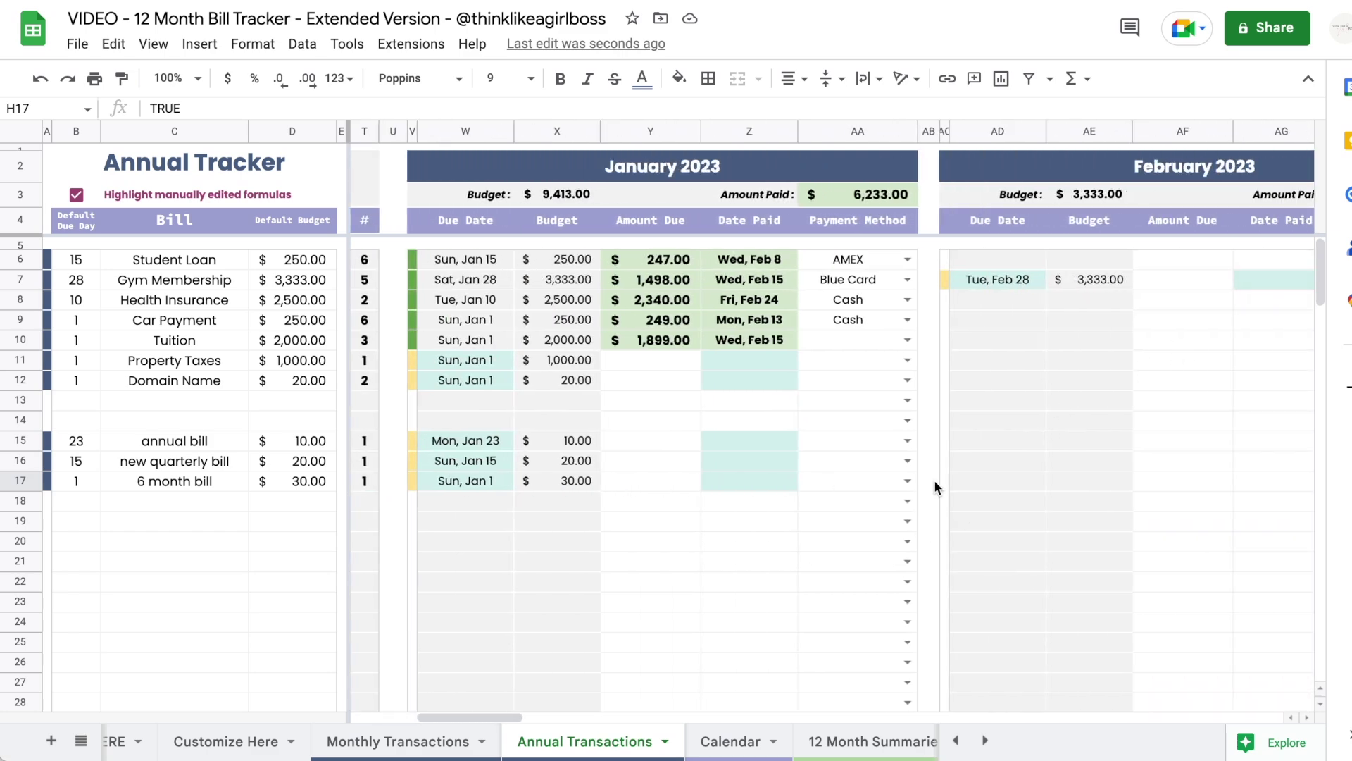
pyautogui.hscroll(-3, 991, 458)
pyautogui.click(602, 442)
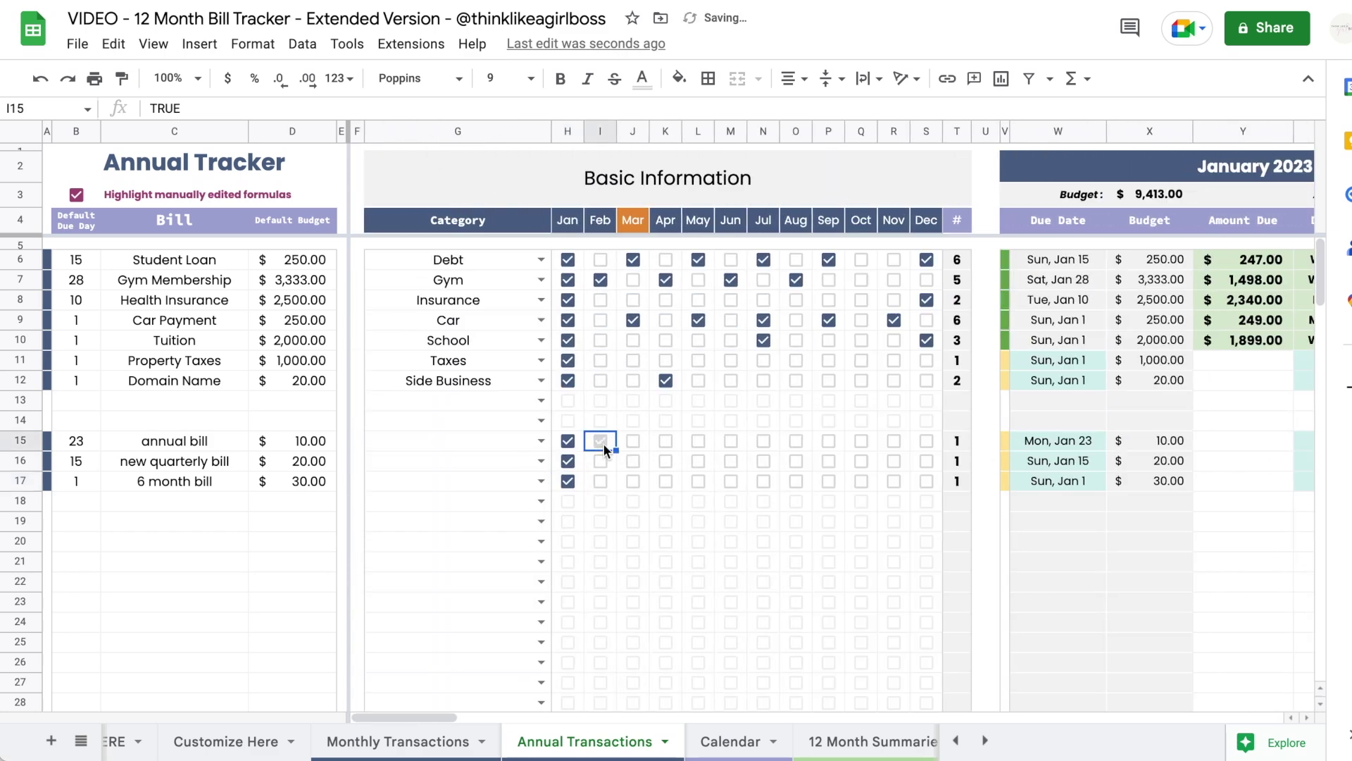
pyautogui.click(603, 464)
pyautogui.click(603, 479)
# - Enter January 2023 amounts due of 10 for the annual bill, 20 for the quarterly bill and 30 for the 6 month bill
pyautogui.hscroll(5, 822, 483)
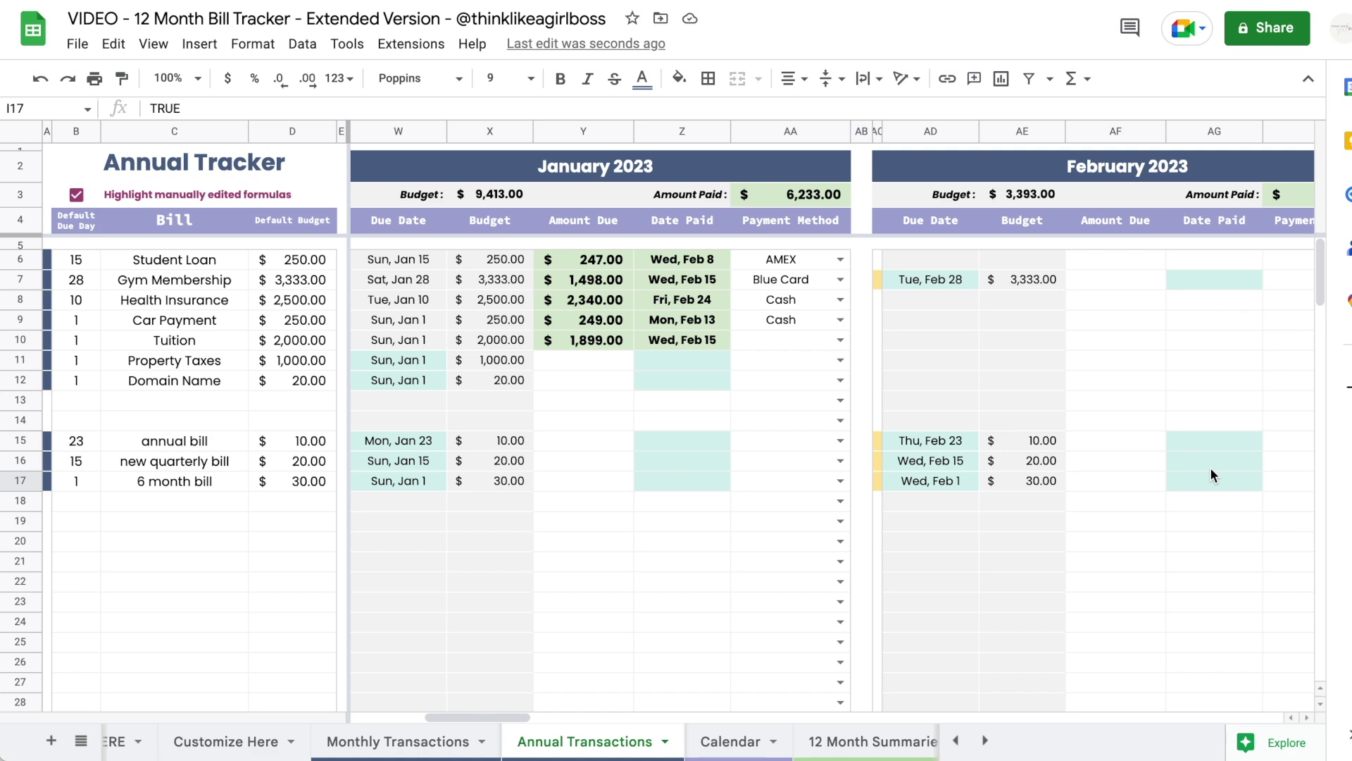
pyautogui.hscroll(-3, 688, 445)
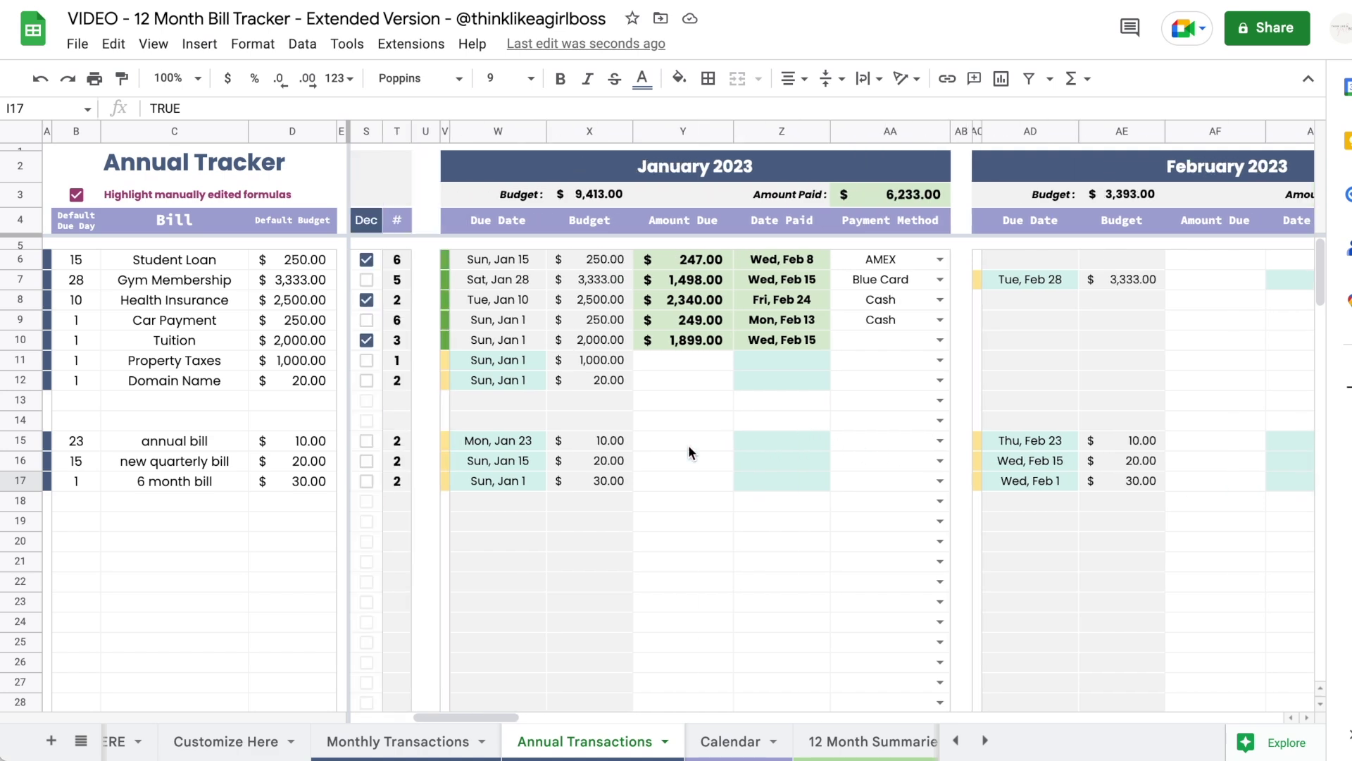
pyautogui.click(711, 441)
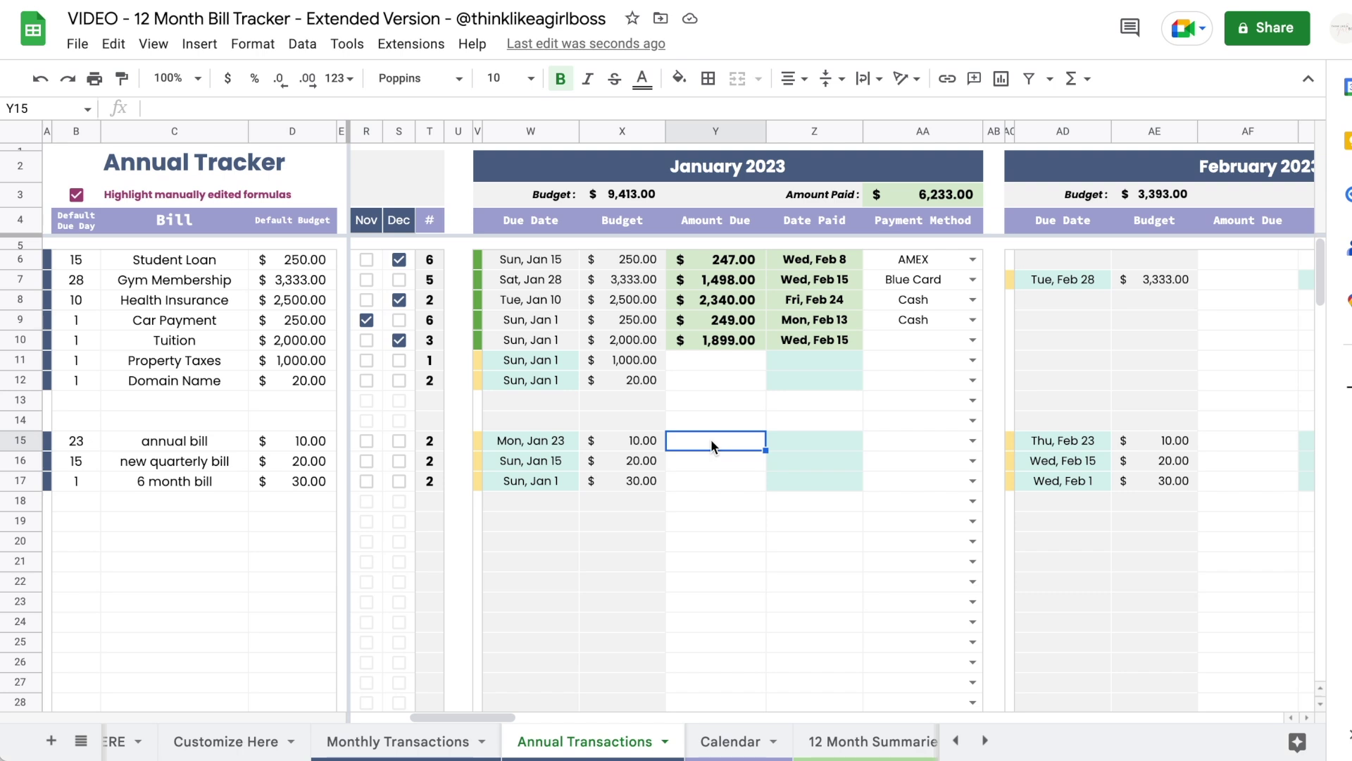
pyautogui.write('10')
pyautogui.press('Return')
pyautogui.write('2')
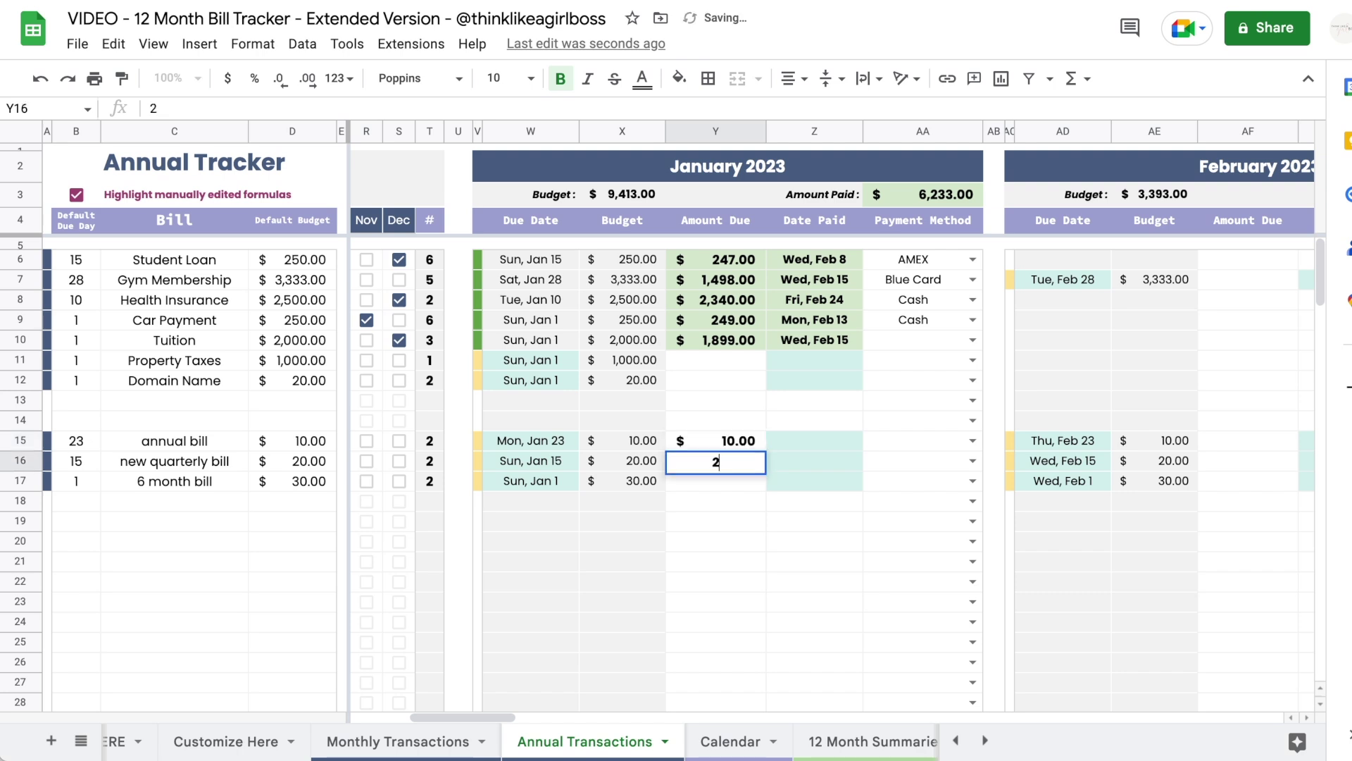
pyautogui.write('0')
pyautogui.press('Return')
pyautogui.write('30')
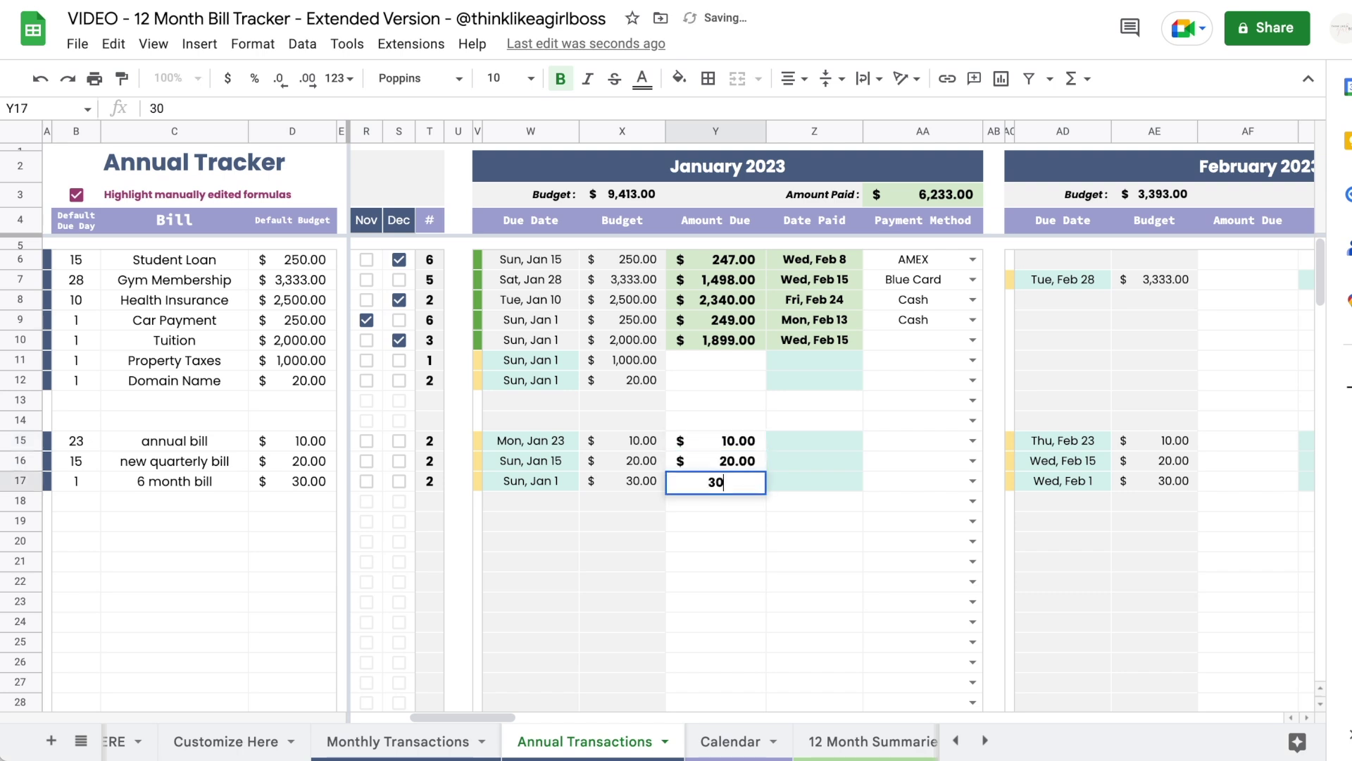
pyautogui.press('Return')
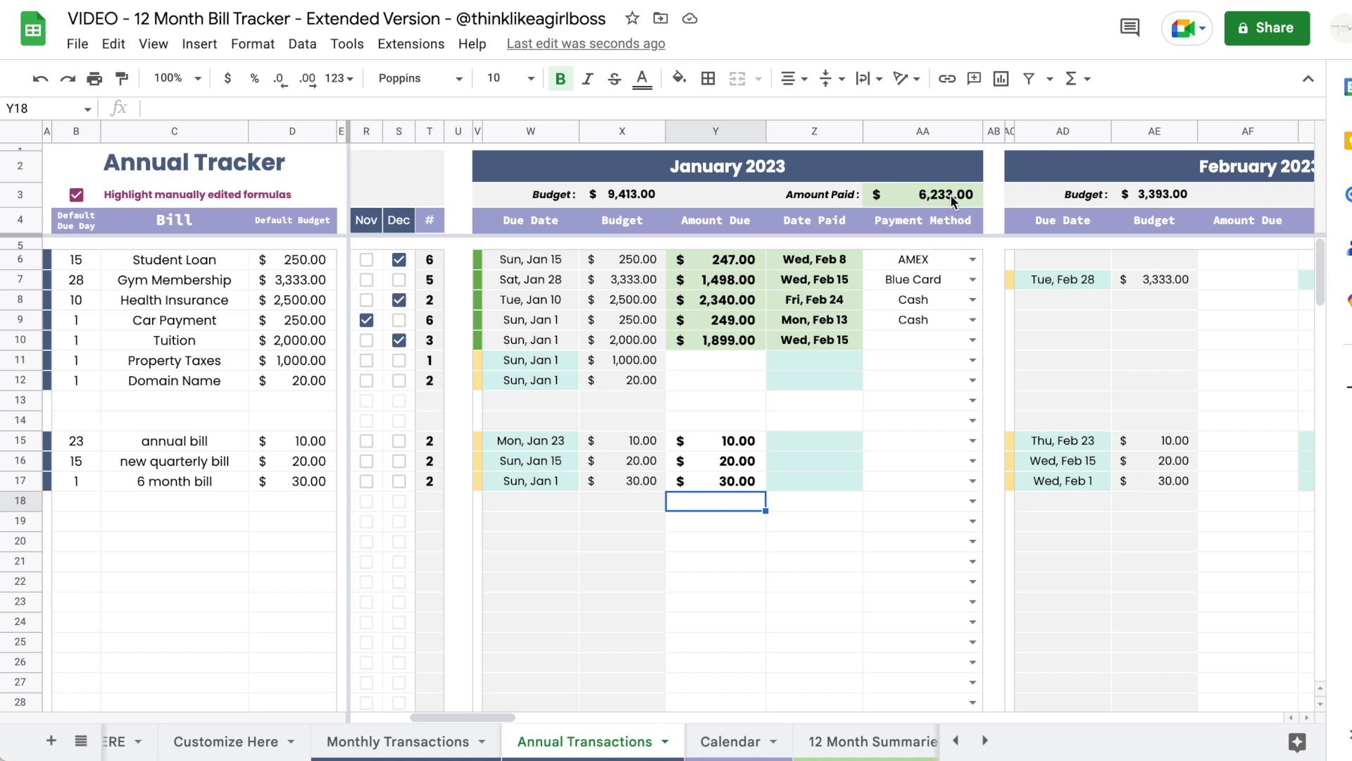
# - Set the January payments' paid dates to March 9, 2023 for the annual bill, March 22 for the quarterly bill and March 27 for the 6 month bill
pyautogui.doubleClick(811, 441)
pyautogui.click(850, 546)
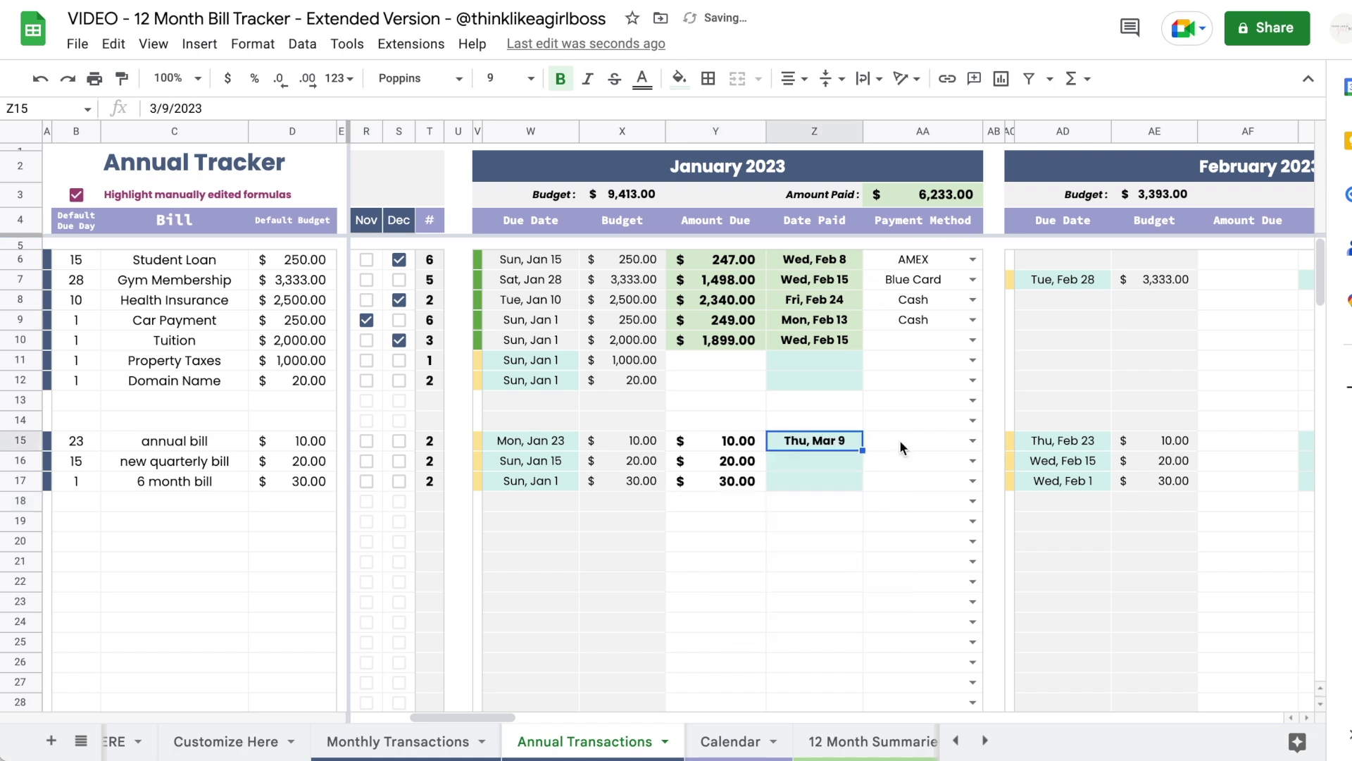
pyautogui.doubleClick(825, 458)
pyautogui.click(814, 599)
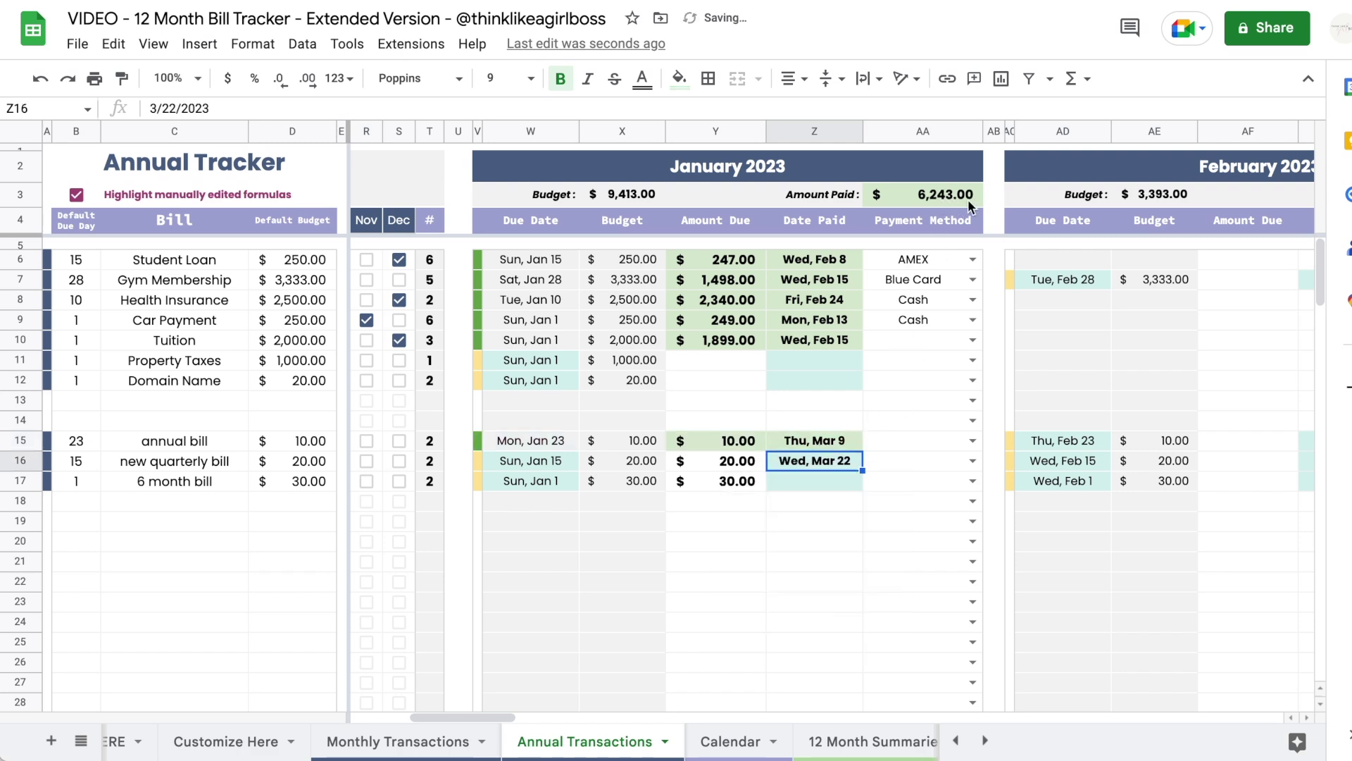
pyautogui.doubleClick(810, 483)
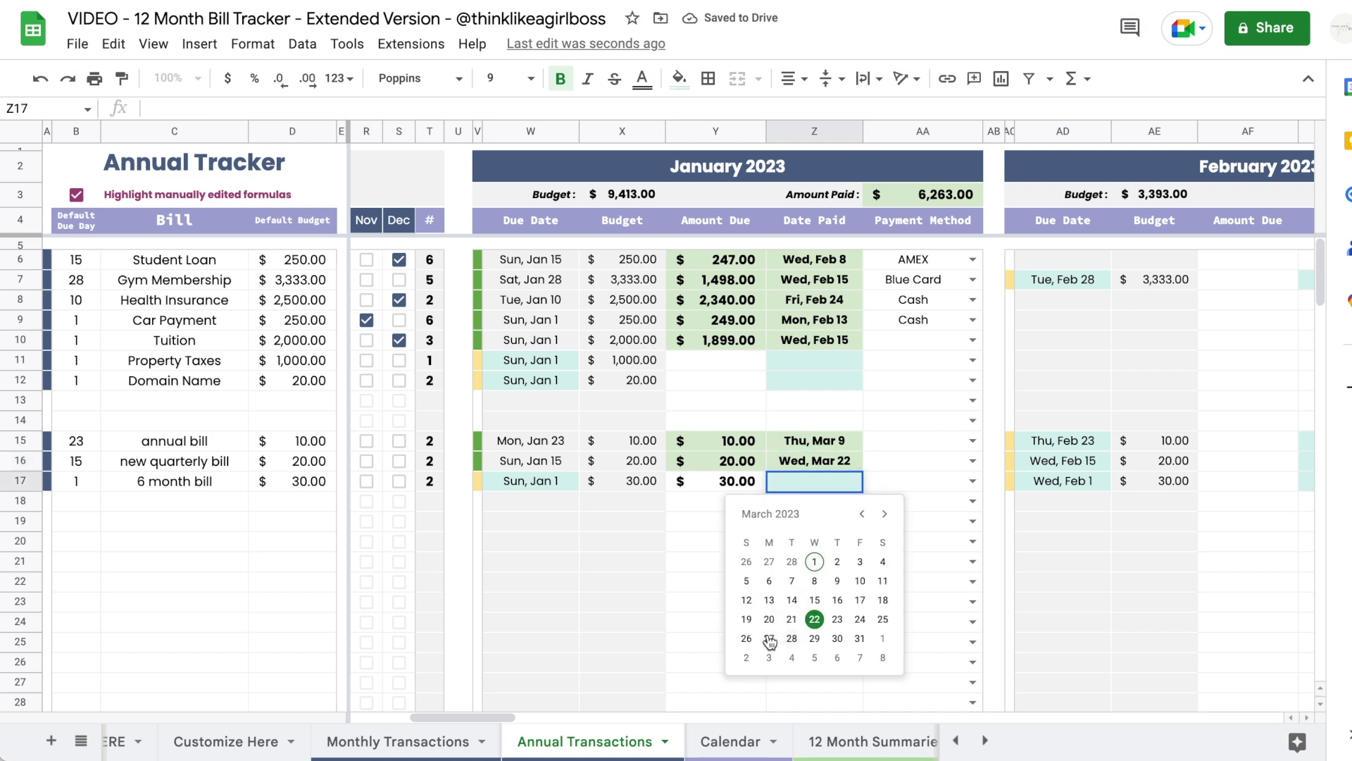
pyautogui.click(772, 641)
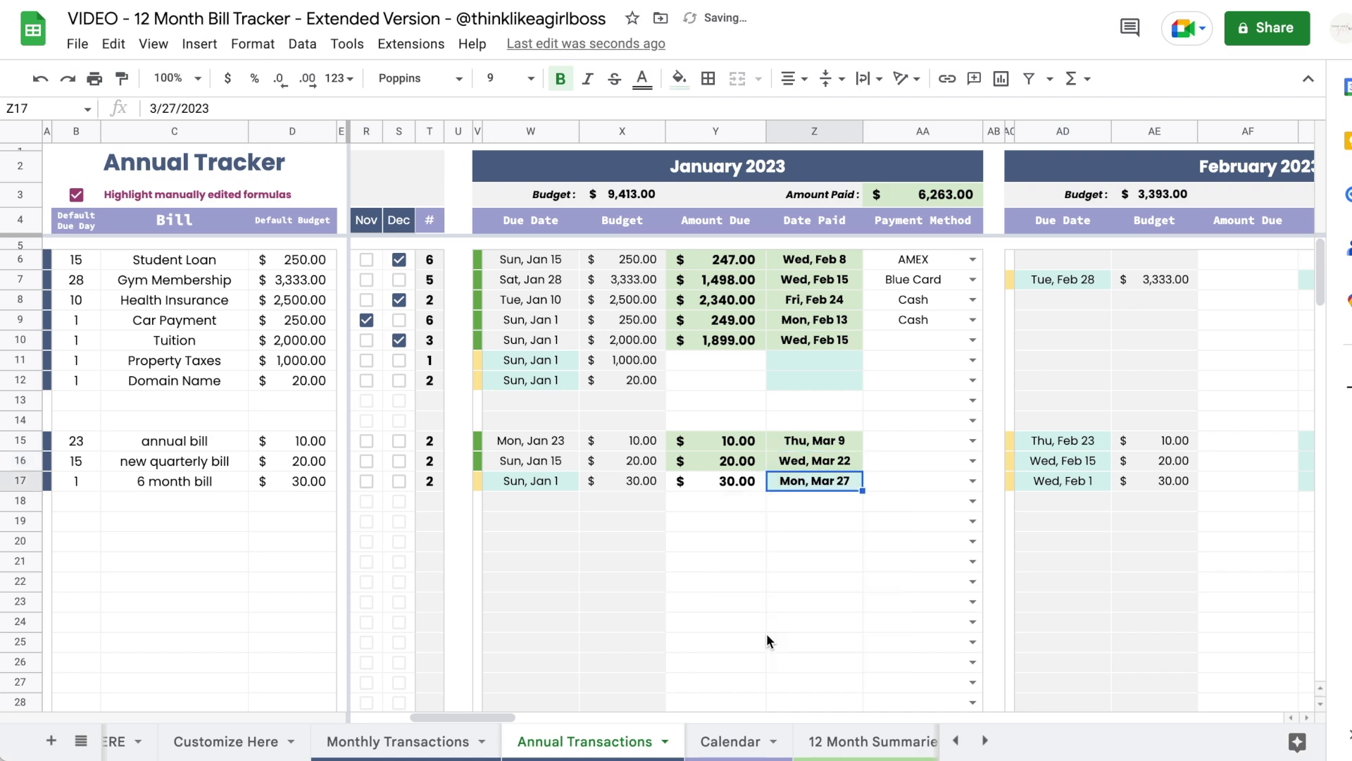
pyautogui.click(841, 548)
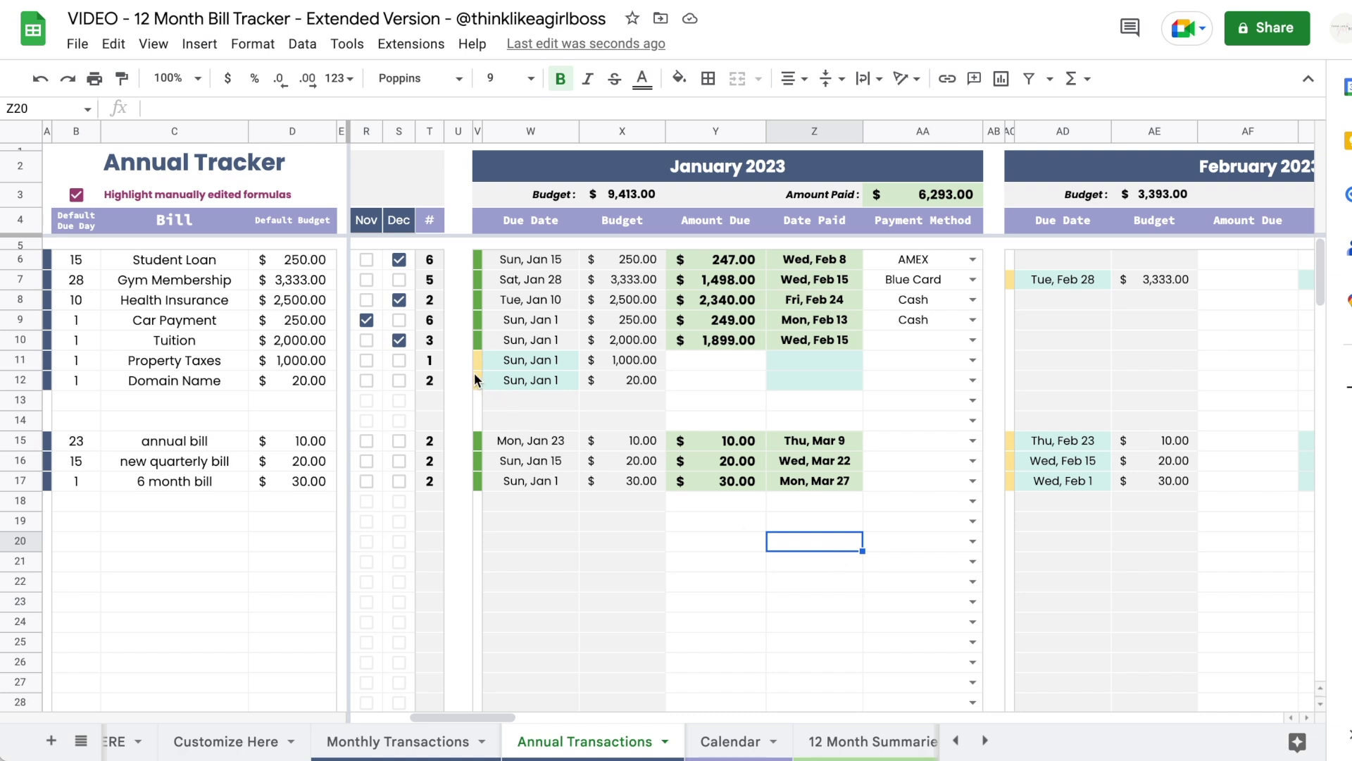
# - Set the January payment method to Blue Card for the annual and quarterly bills and Cash for the 6 month bill
pyautogui.hscroll(3, 638, 440)
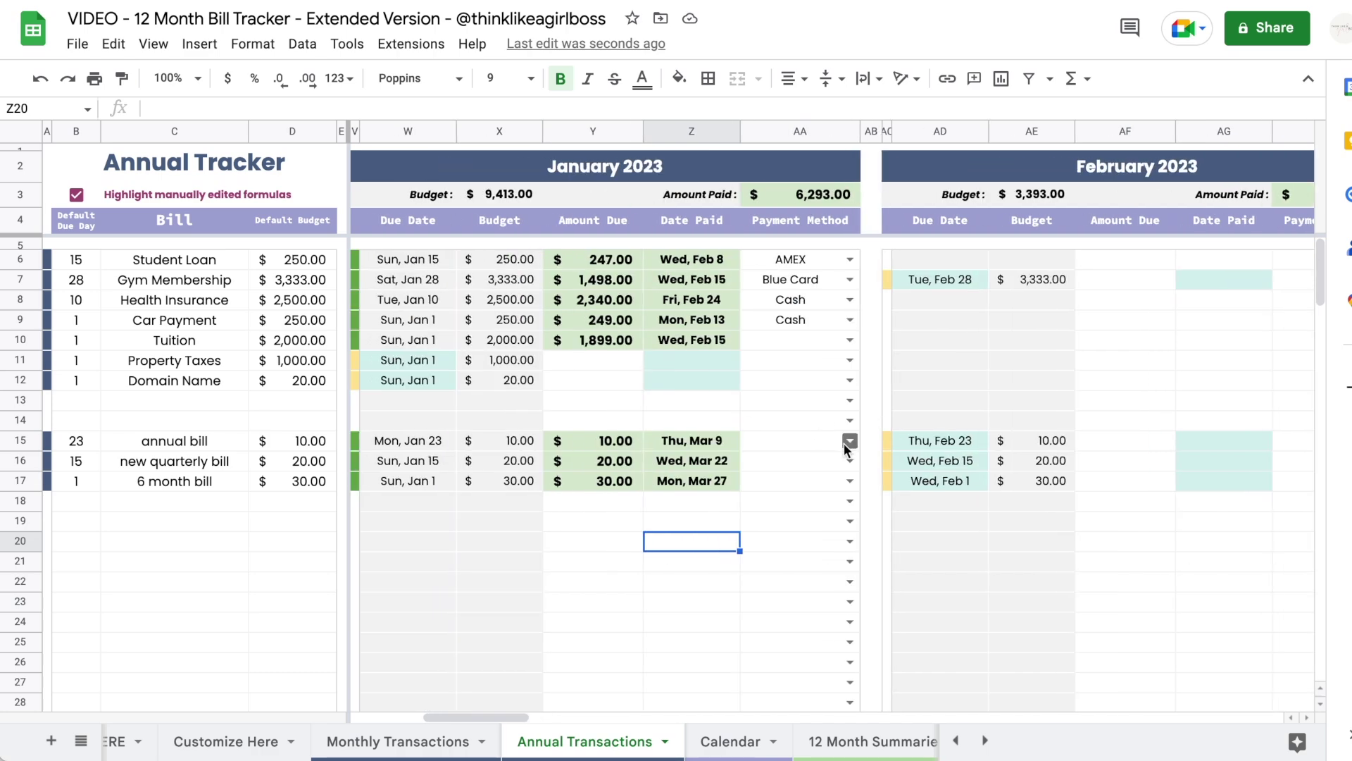
pyautogui.click(849, 441)
pyautogui.click(794, 520)
pyautogui.click(848, 461)
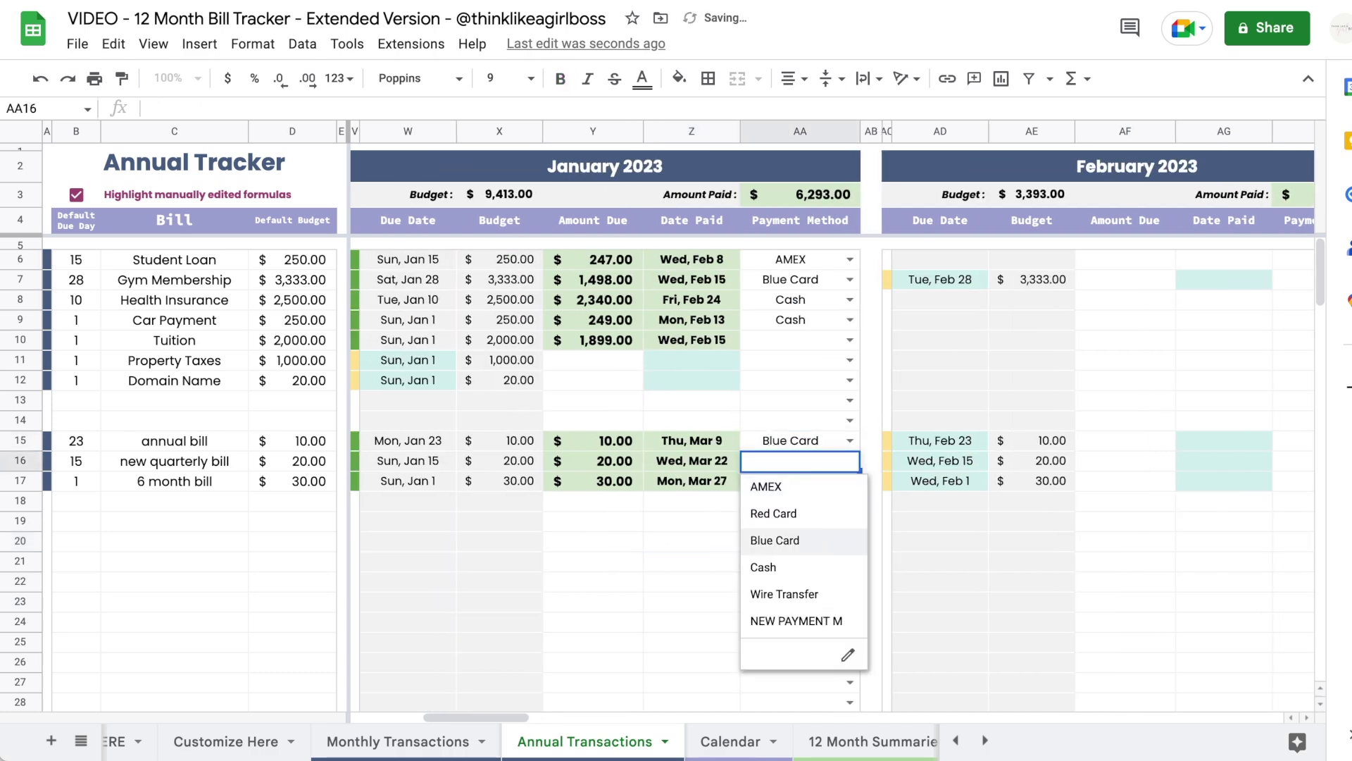
pyautogui.click(774, 540)
pyautogui.click(850, 480)
pyautogui.click(806, 590)
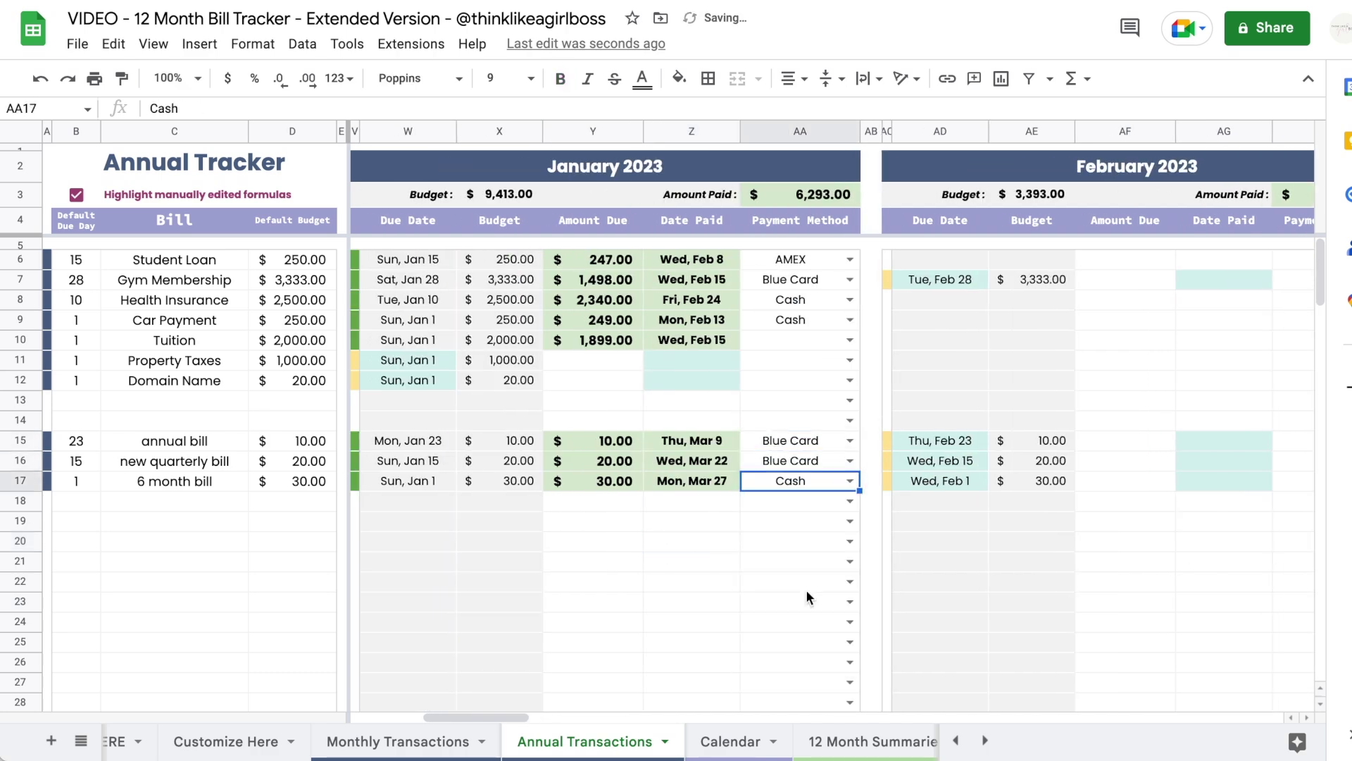
# - Examine the annual bills' total budget, total paid and monthly payment summary, comparing them with the November and December 2023 sections
pyautogui.hscroll(20, 805, 590)
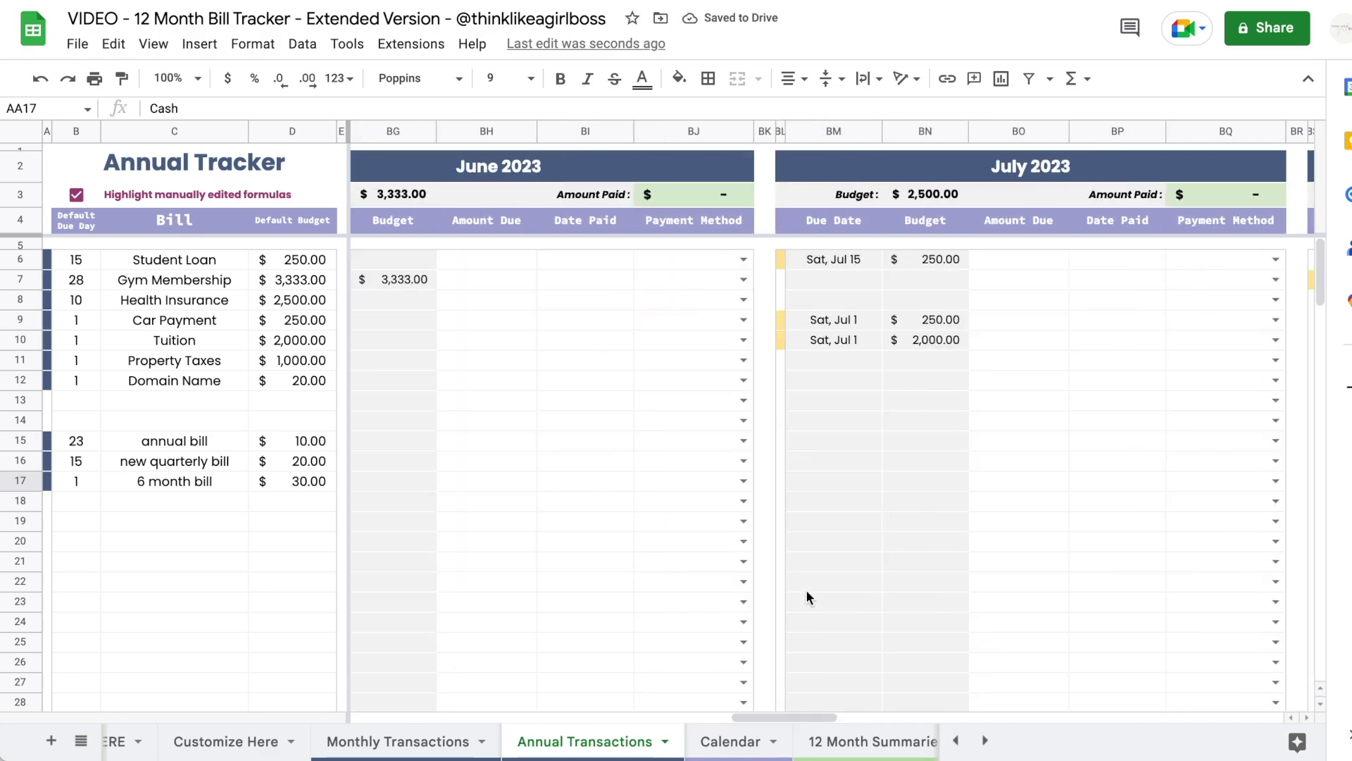
pyautogui.hscroll(20, 806, 589)
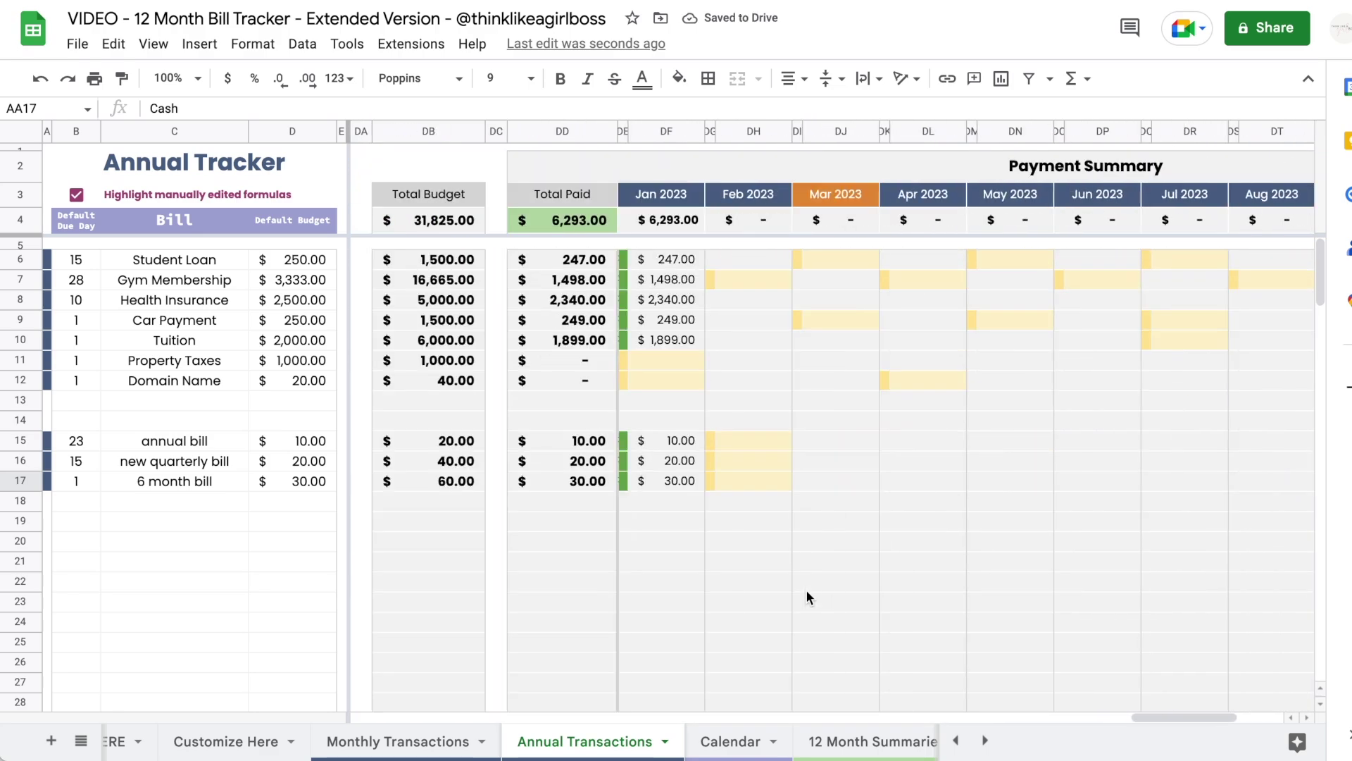
pyautogui.hscroll(8, 805, 588)
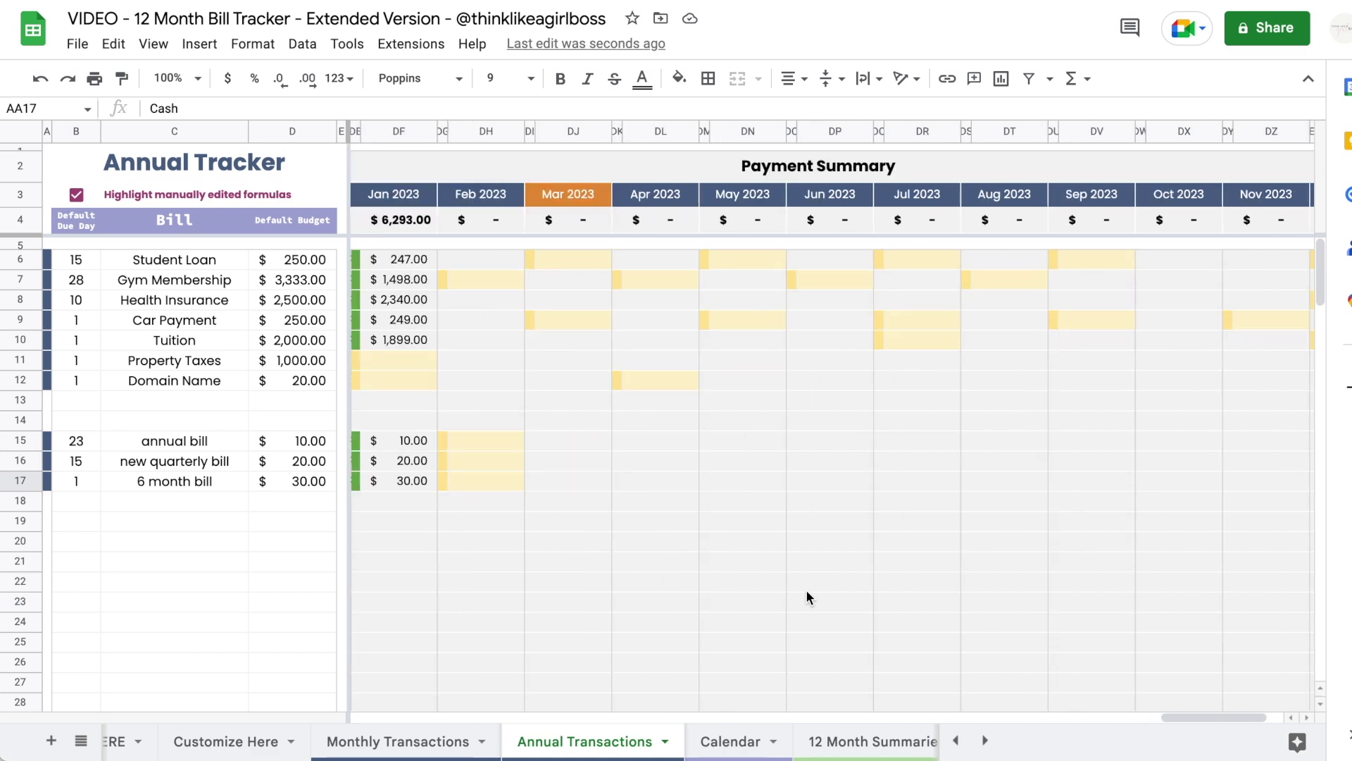
pyautogui.hscroll(-2, 806, 589)
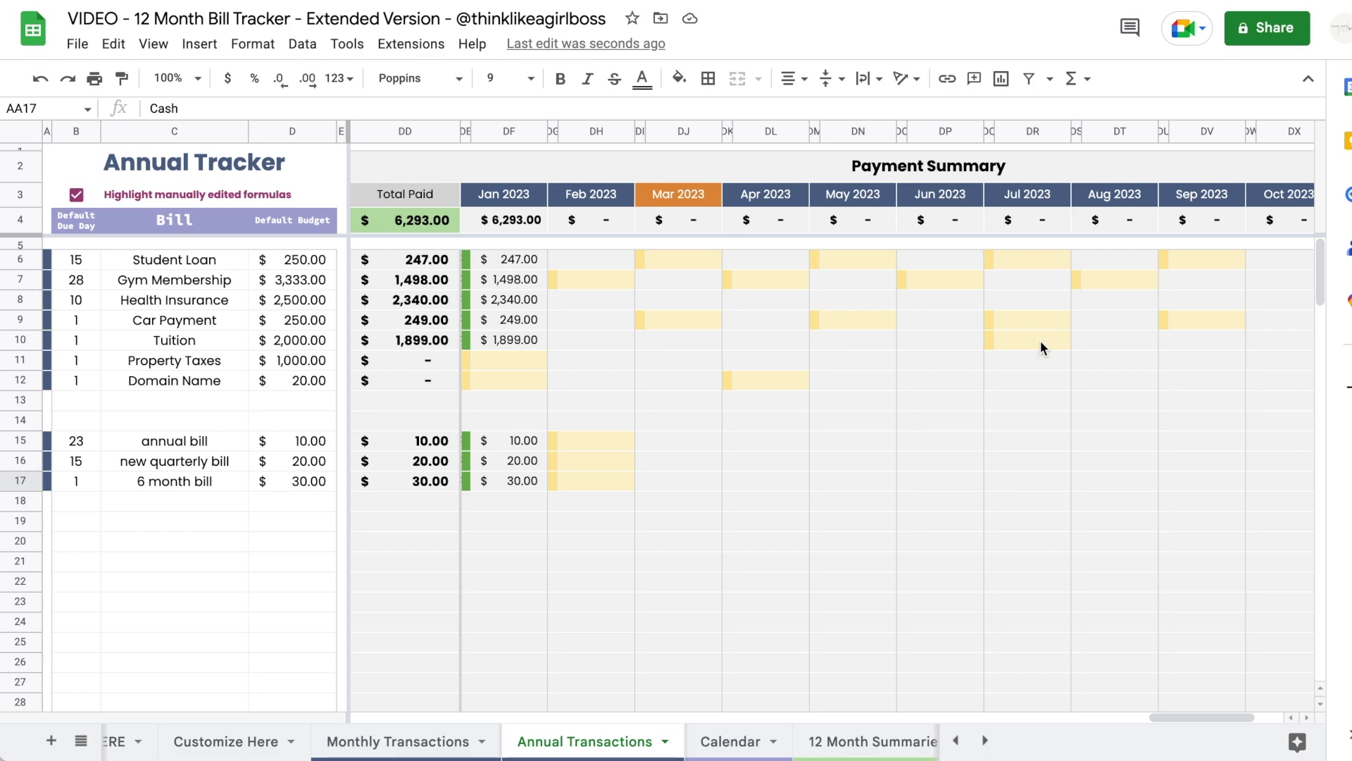
pyautogui.hscroll(-10, 1041, 340)
pyautogui.moveTo(808, 282); pyautogui.dragTo(824, 301)
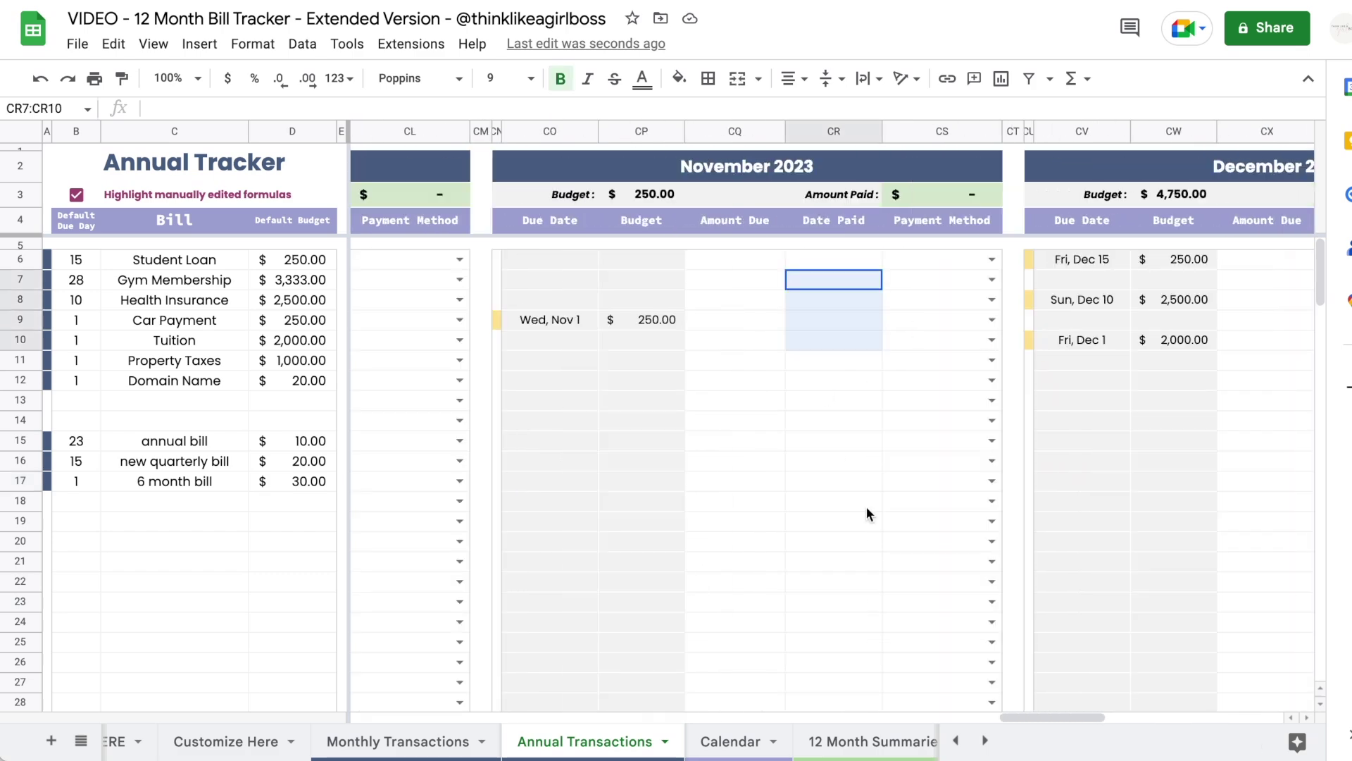
pyautogui.moveTo(852, 470); pyautogui.dragTo(878, 582)
pyautogui.hscroll(10, 877, 582)
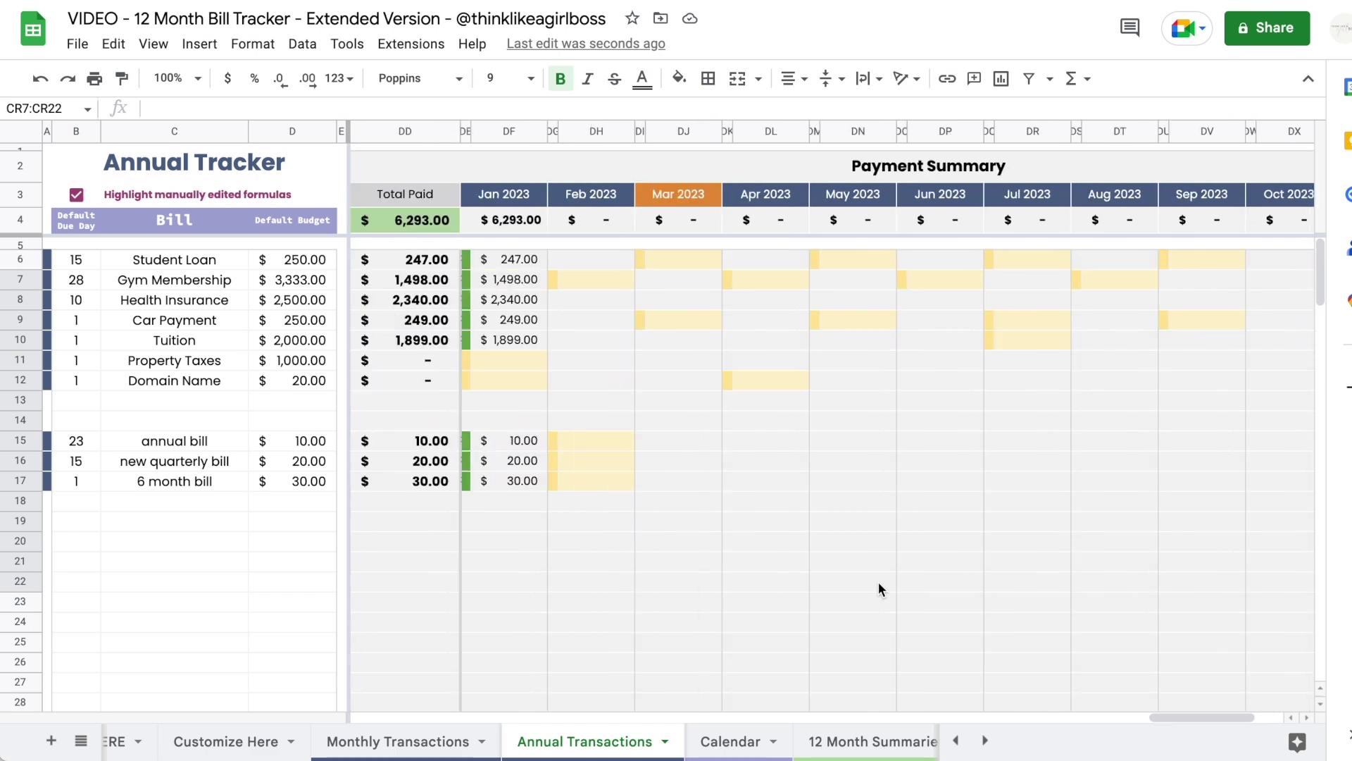
pyautogui.hscroll(5, 878, 581)
pyautogui.hscroll(-3, 877, 582)
pyautogui.hscroll(-2, 877, 582)
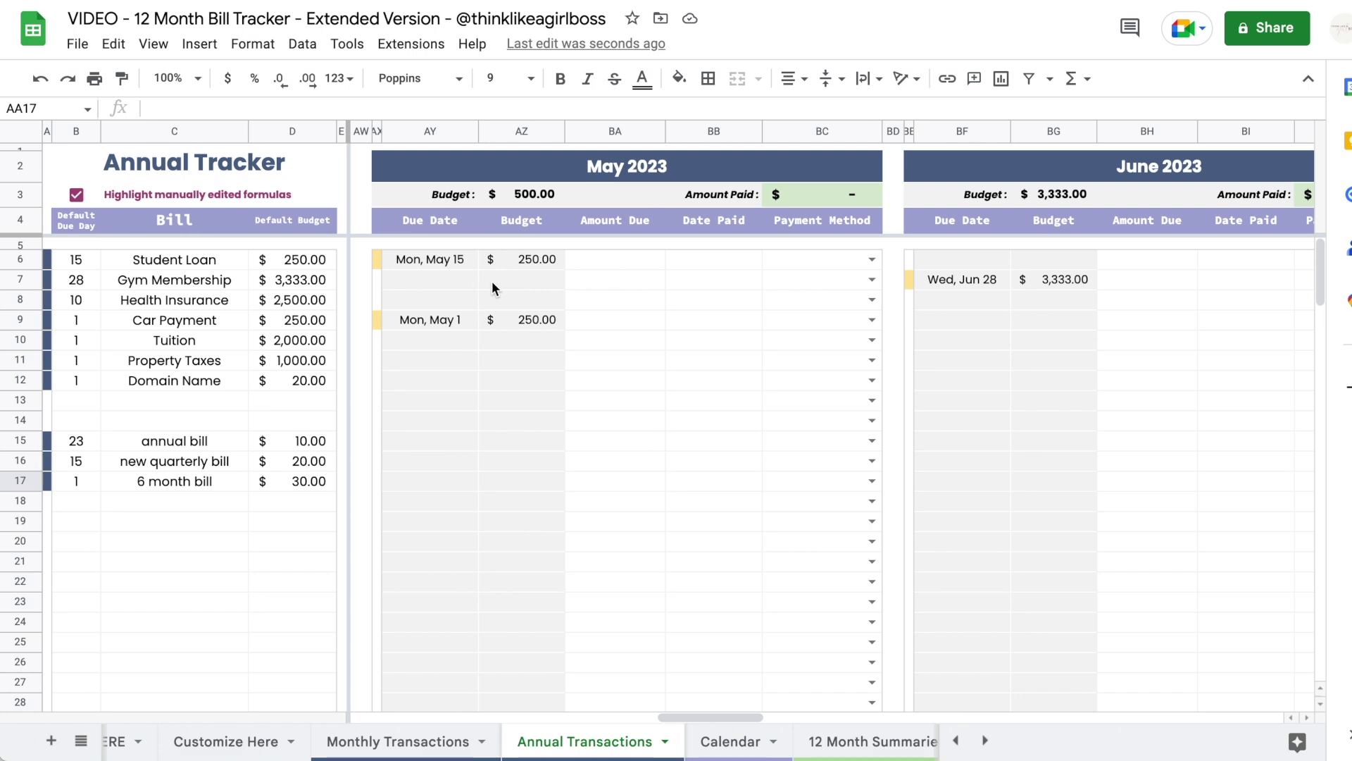
# - Set the Car Payment's default budget to 300
pyautogui.click(310, 321)
pyautogui.write('300')
pyautogui.press('Return')
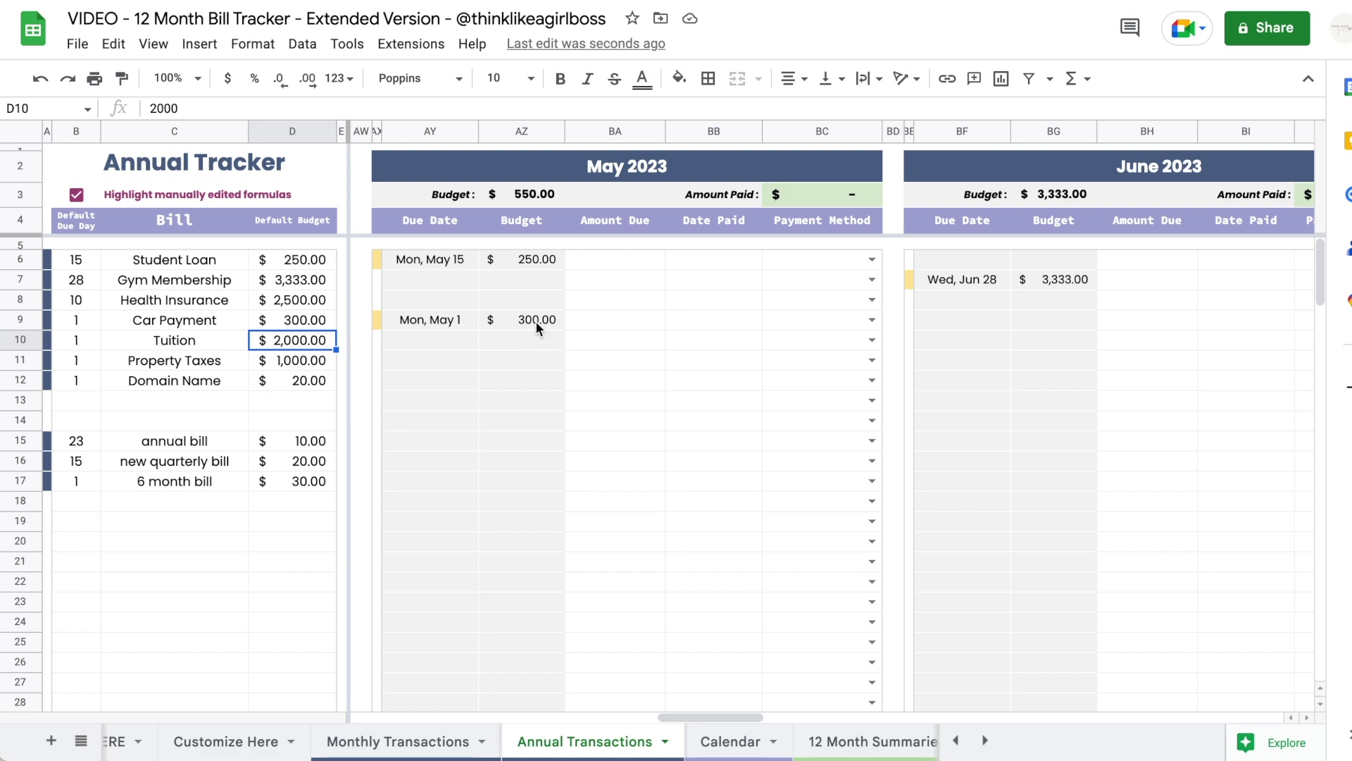
# - Override the Car Payment's May 2023 budget with 654 and turn off highlighting of manually edited formulas
pyautogui.click(535, 320)
pyautogui.press('Delete')
pyautogui.write('654')
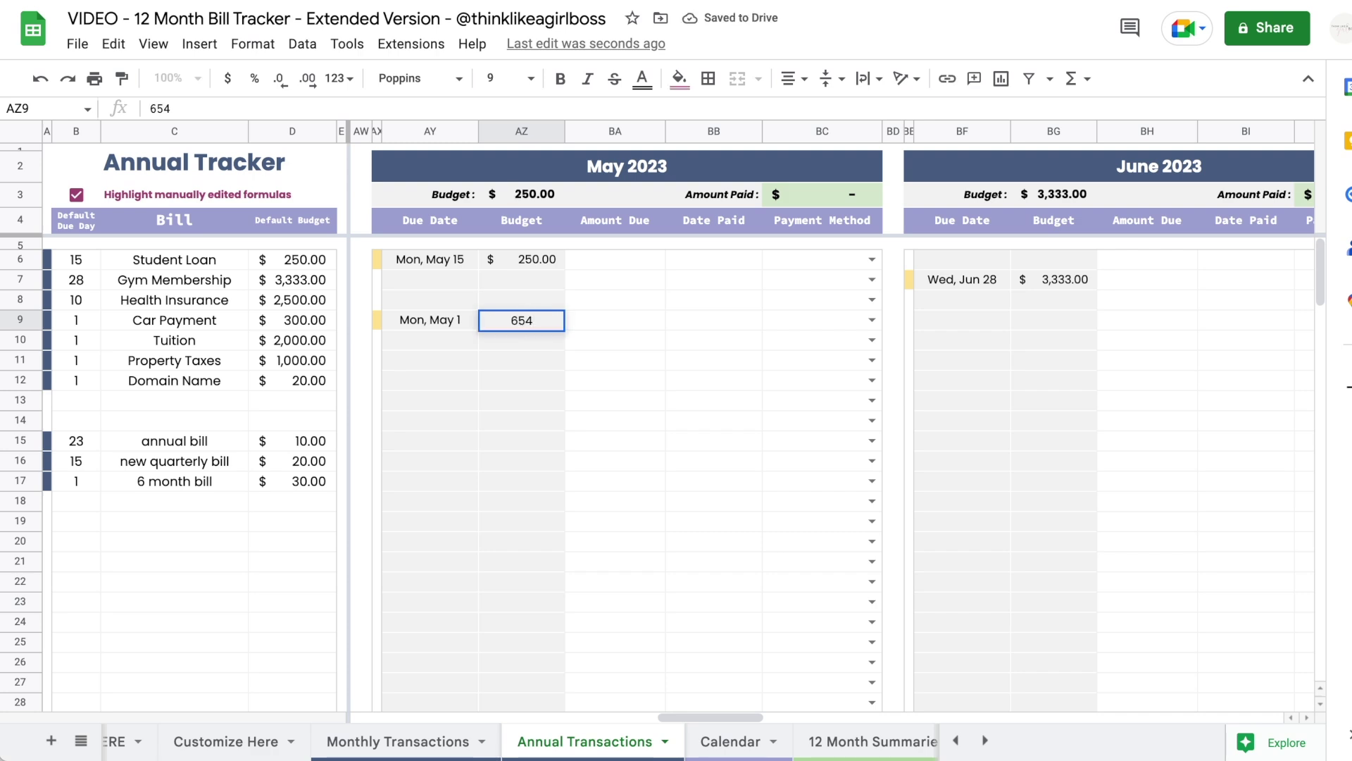
pyautogui.press('Return')
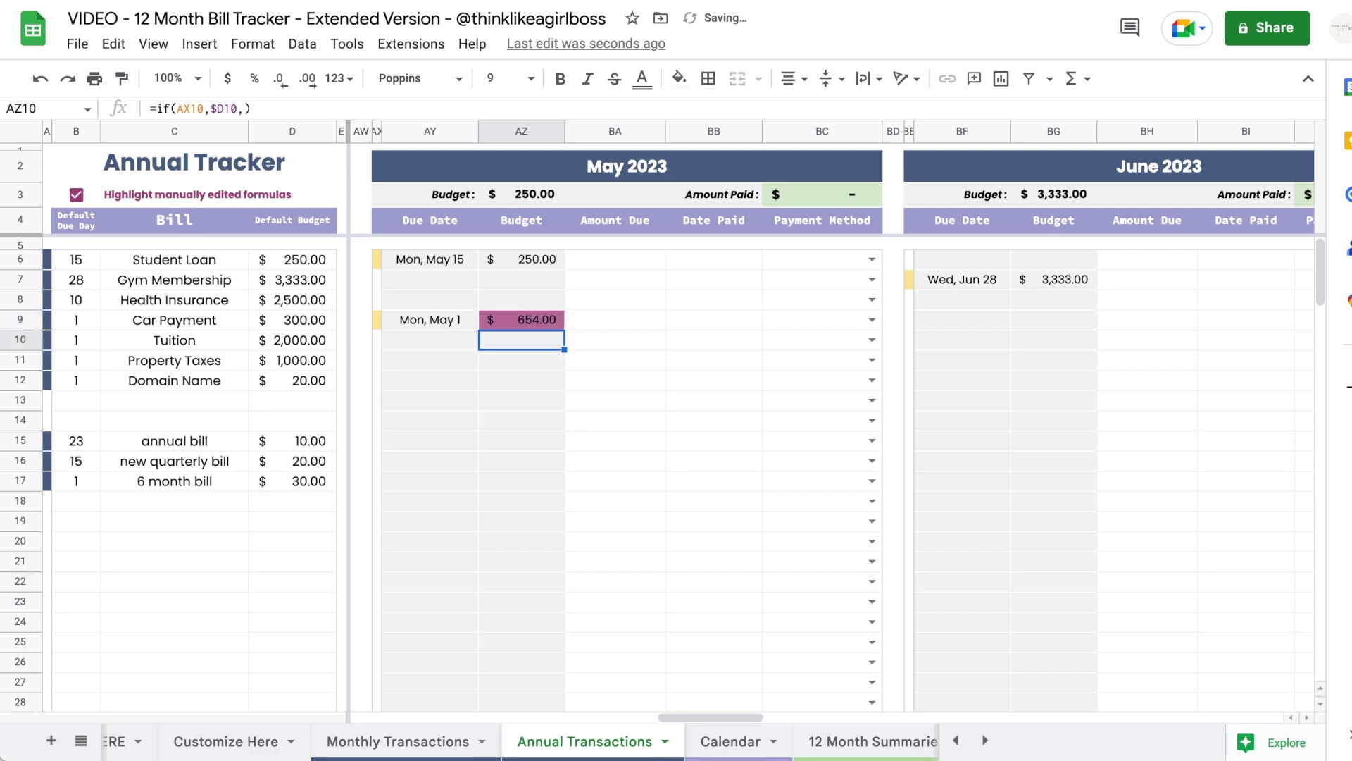
pyautogui.click(647, 323)
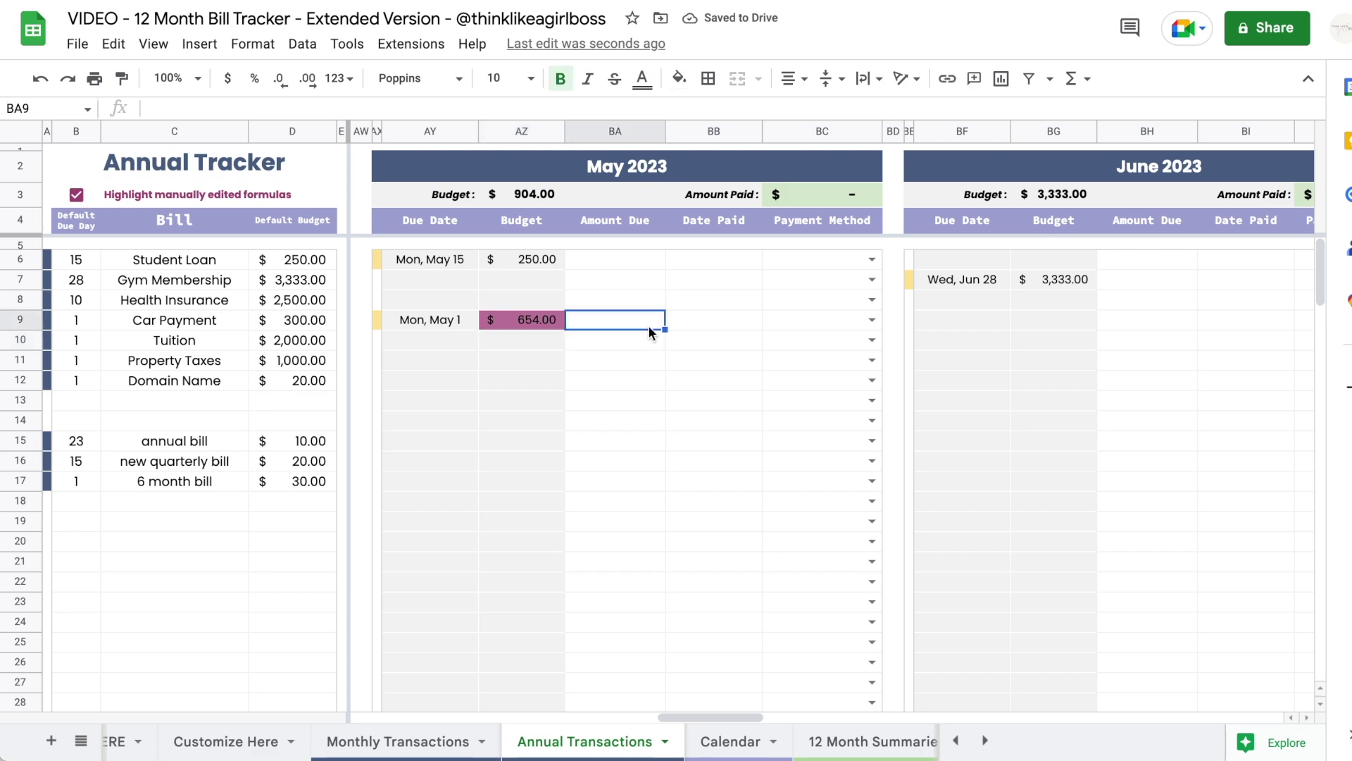
pyautogui.click(73, 196)
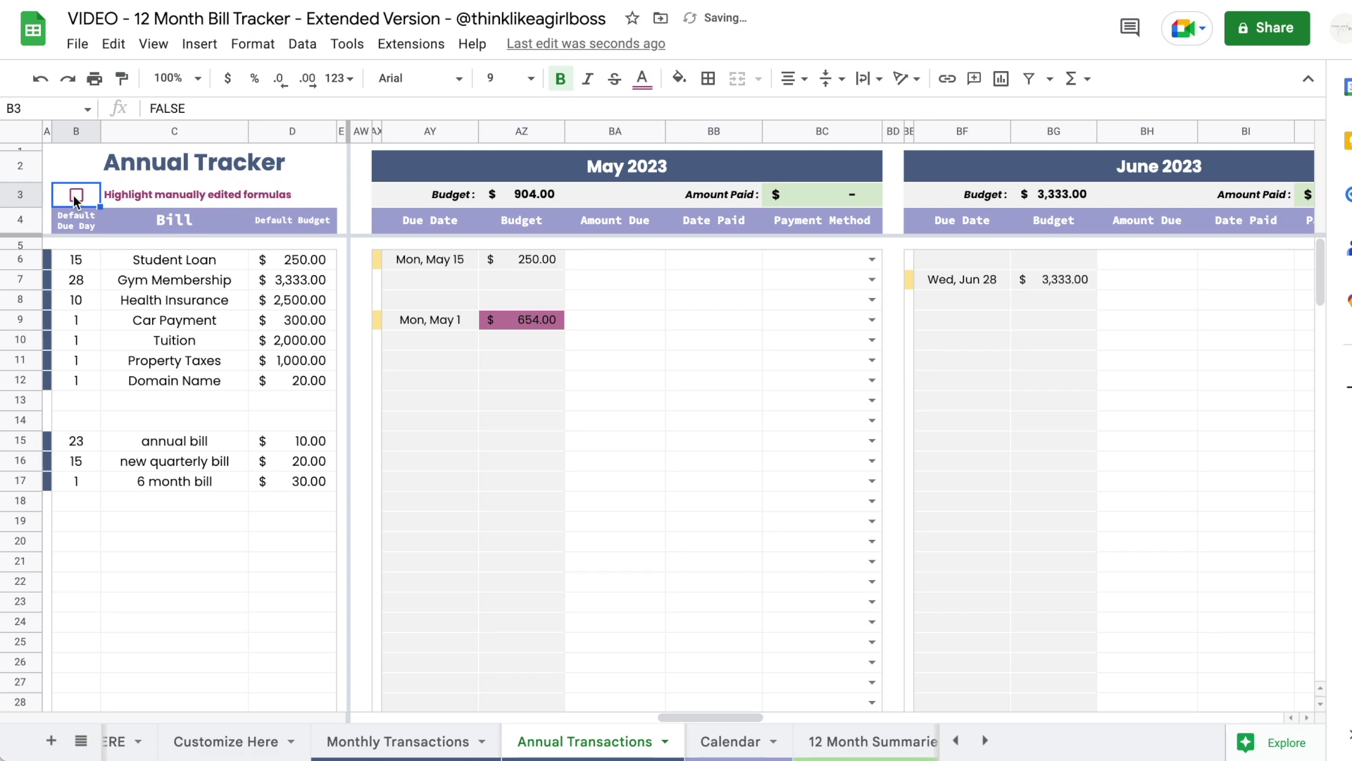
# - Turn on highlighting of manually edited formulas in the Annual Tracker and compare the option with the one in the Monthly Tracker
pyautogui.click(73, 196)
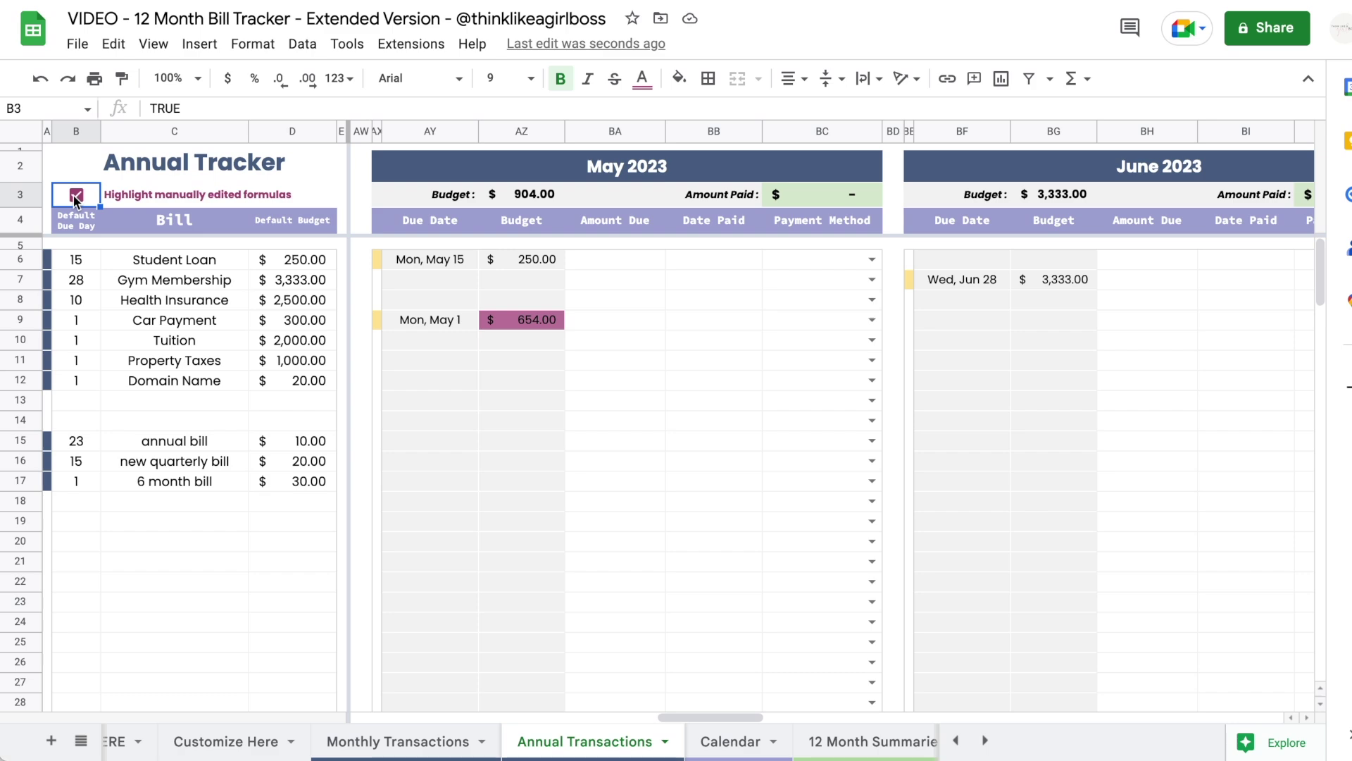
pyautogui.hotkey('alt', 'Down')
pyautogui.click(246, 741)
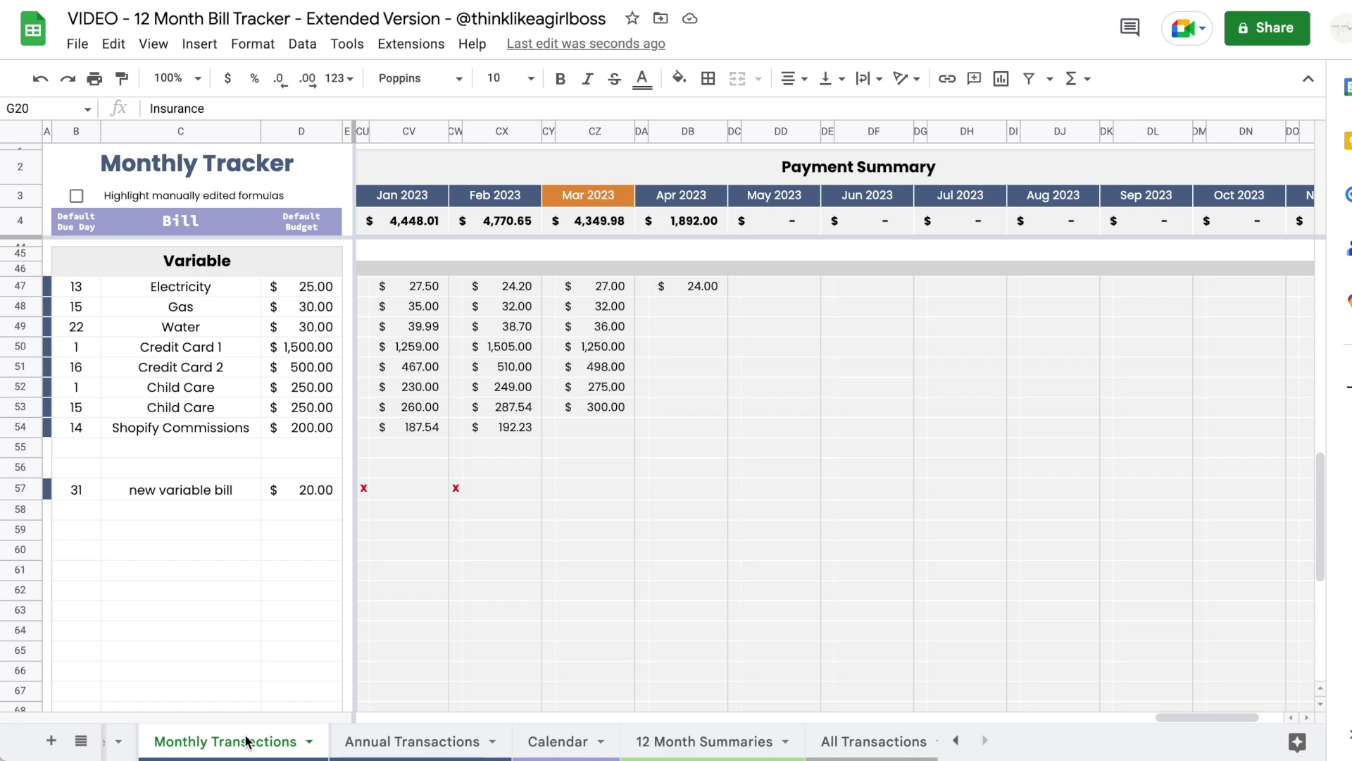
pyautogui.click(355, 740)
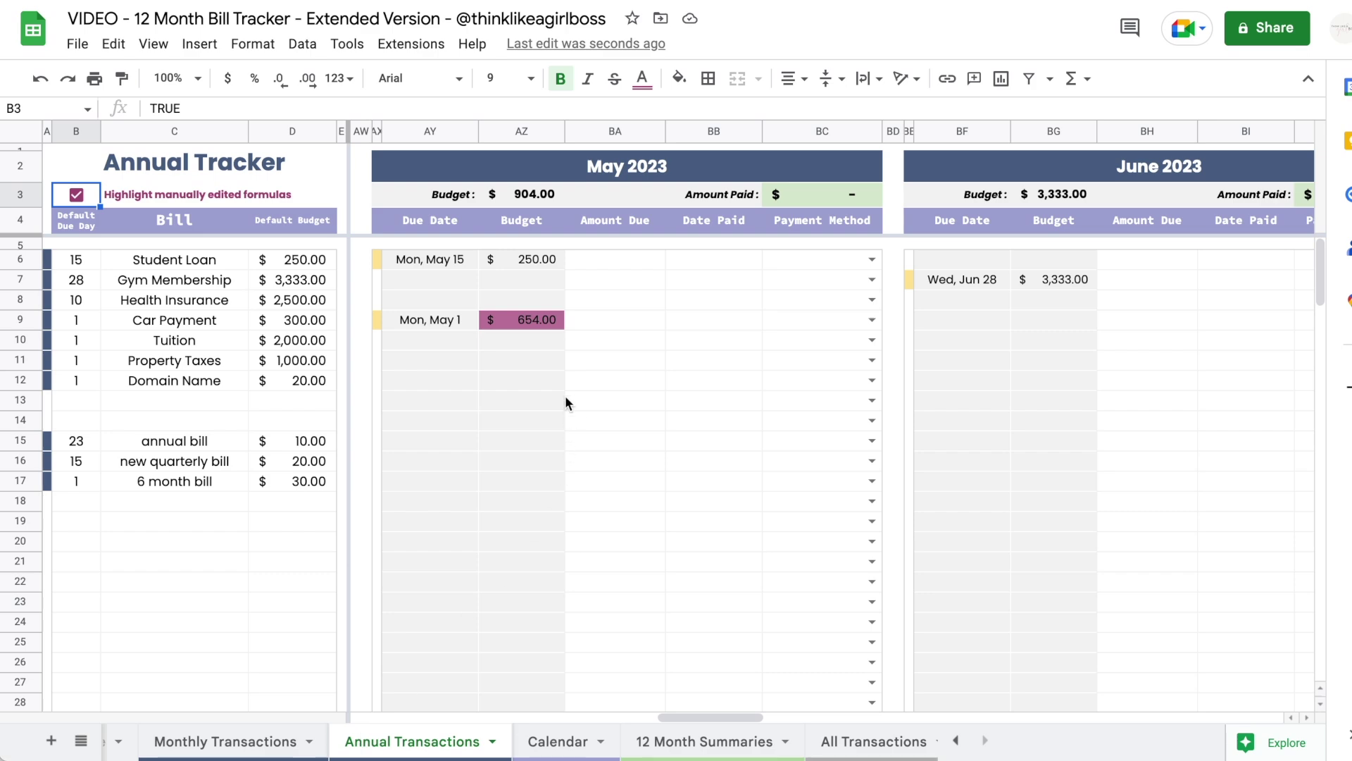
# - View the February 2023 bill calendar with its paid and pending summary
pyautogui.click(533, 356)
pyautogui.hotkey('ctrl', 'z')
pyautogui.click(533, 737)
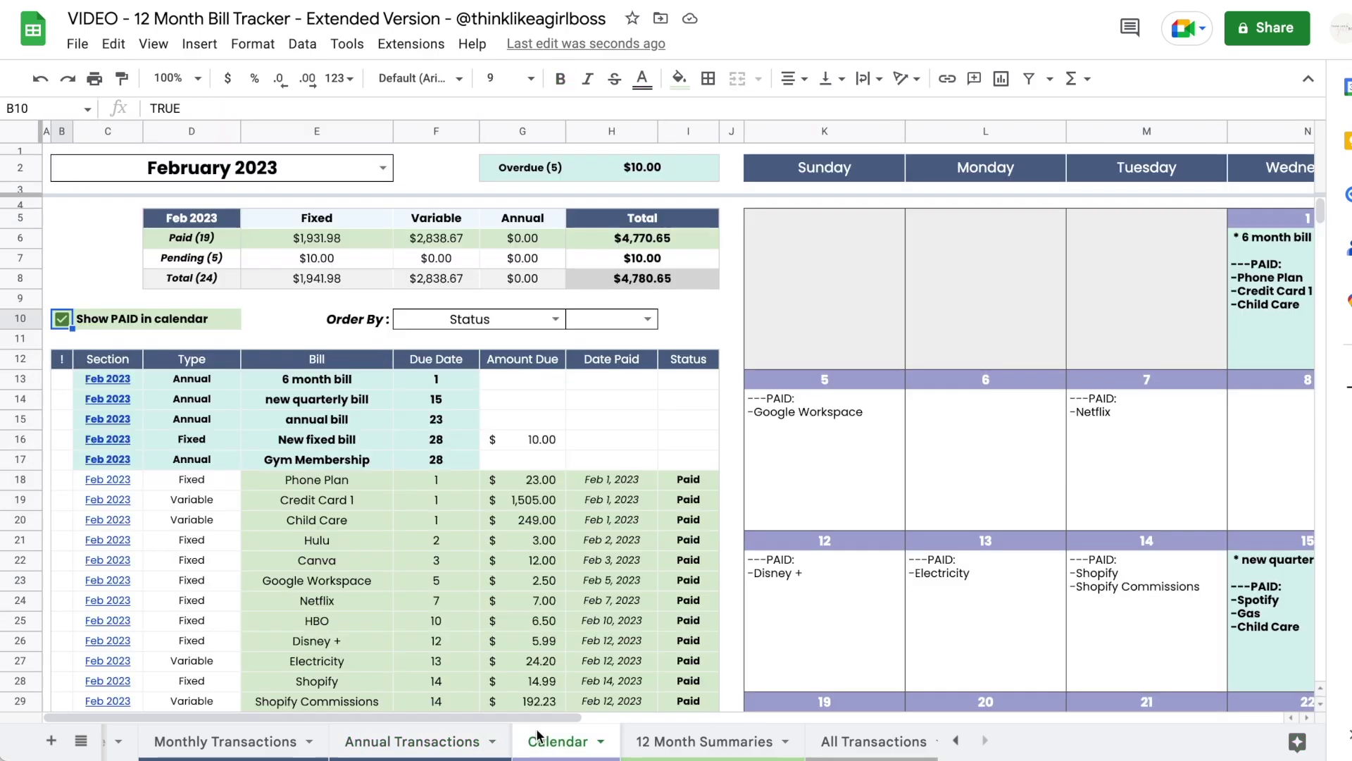
# - Highlight AMEX in the Amount Paid Summary by payment method of the 12 Month Summaries
pyautogui.click(669, 741)
pyautogui.hscroll(10, 838, 644)
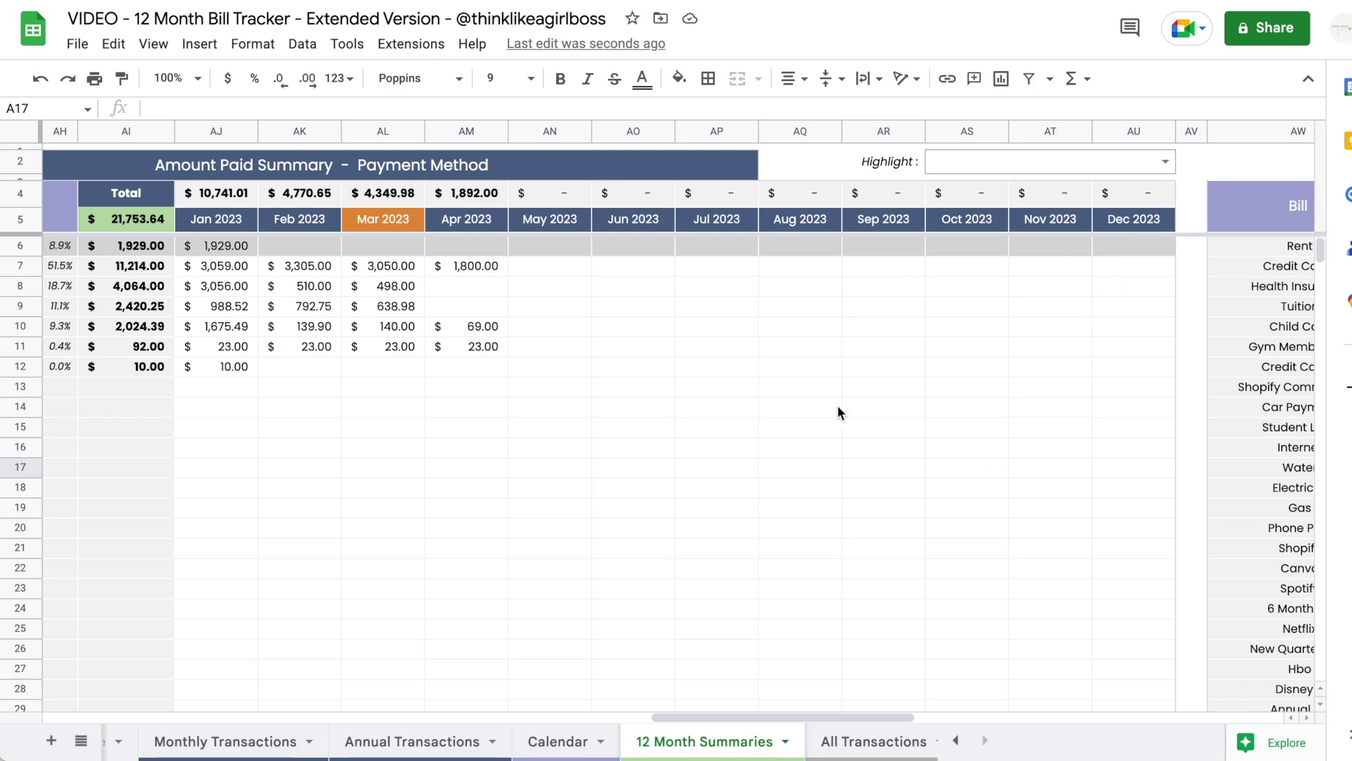
pyautogui.hscroll(-2, 839, 413)
pyautogui.hscroll(2, 1178, 291)
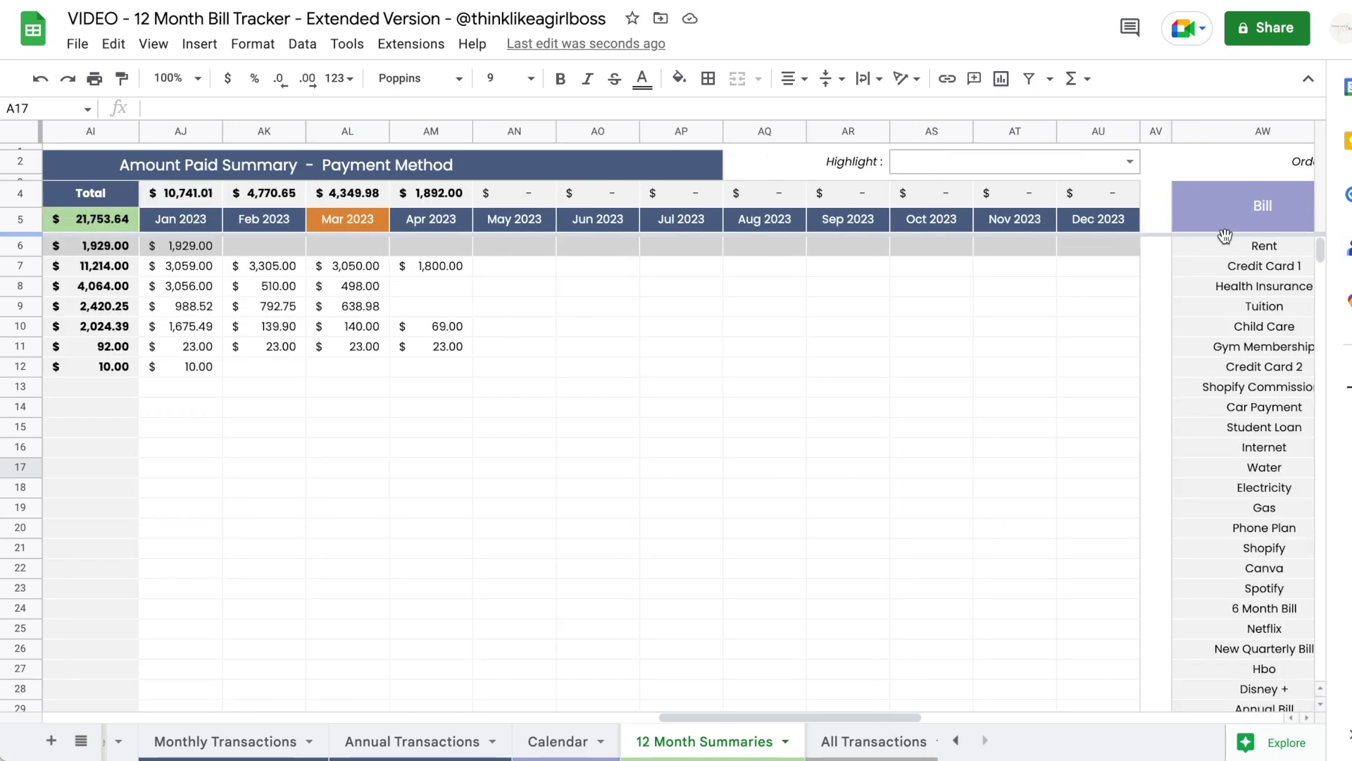
pyautogui.click(1137, 165)
pyautogui.click(1009, 272)
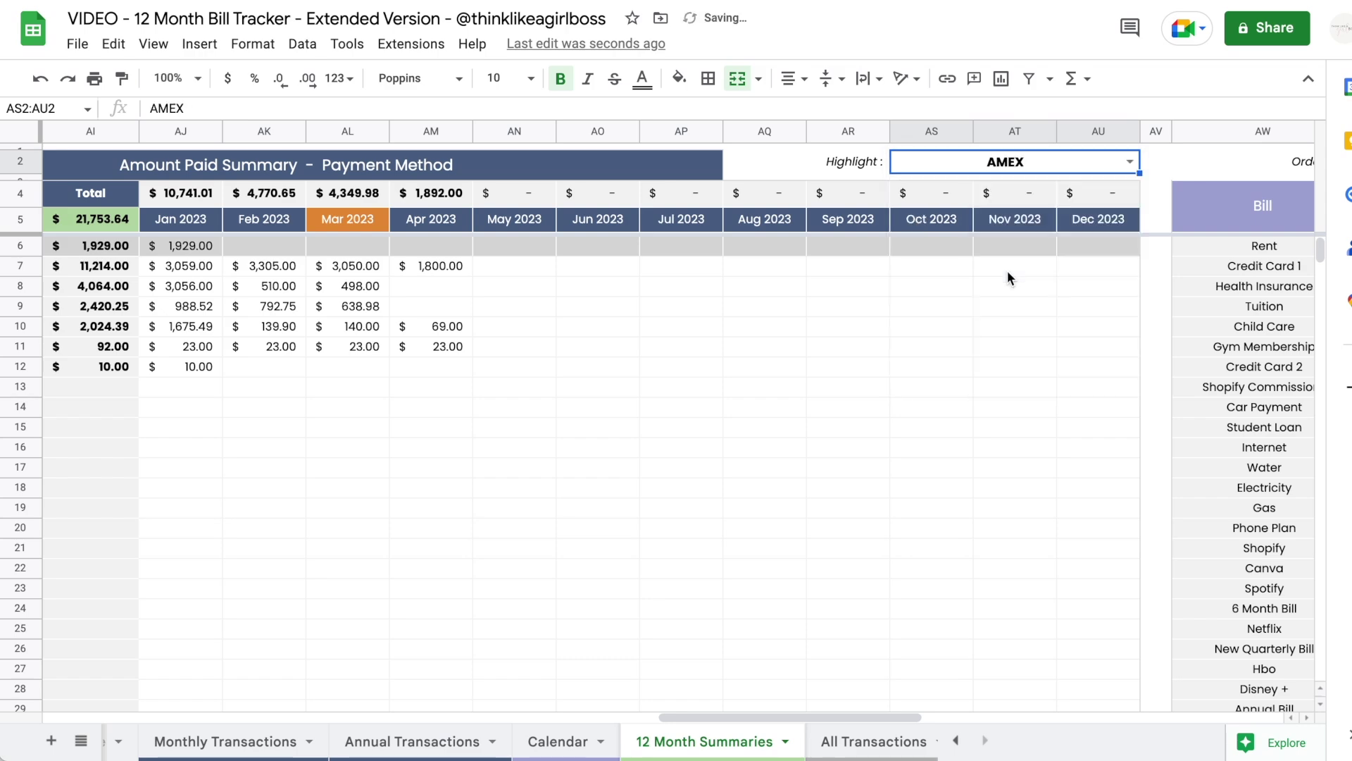
# - Review the AMEX row in the payment method budget and monthly summaries, and look over the summaries by bill
pyautogui.hscroll(-6, 827, 479)
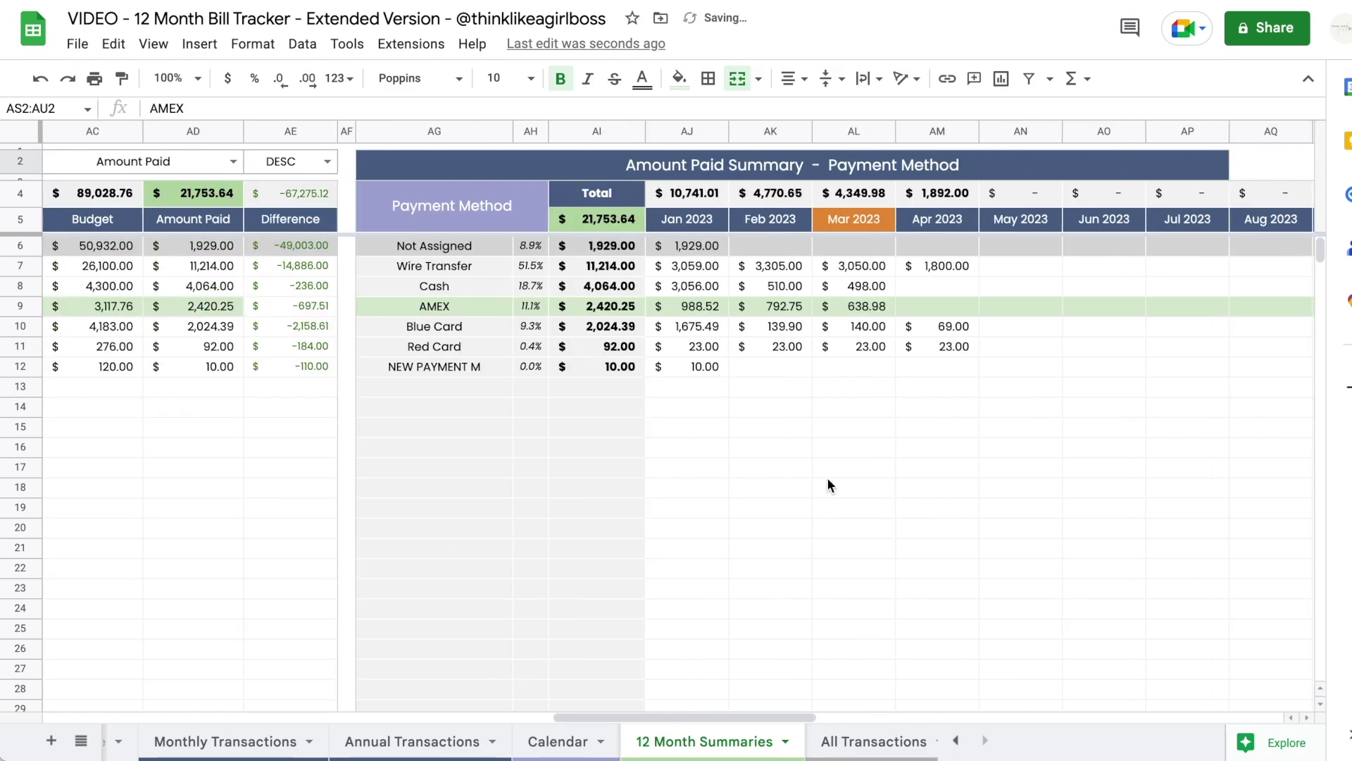
pyautogui.hscroll(-2, 826, 477)
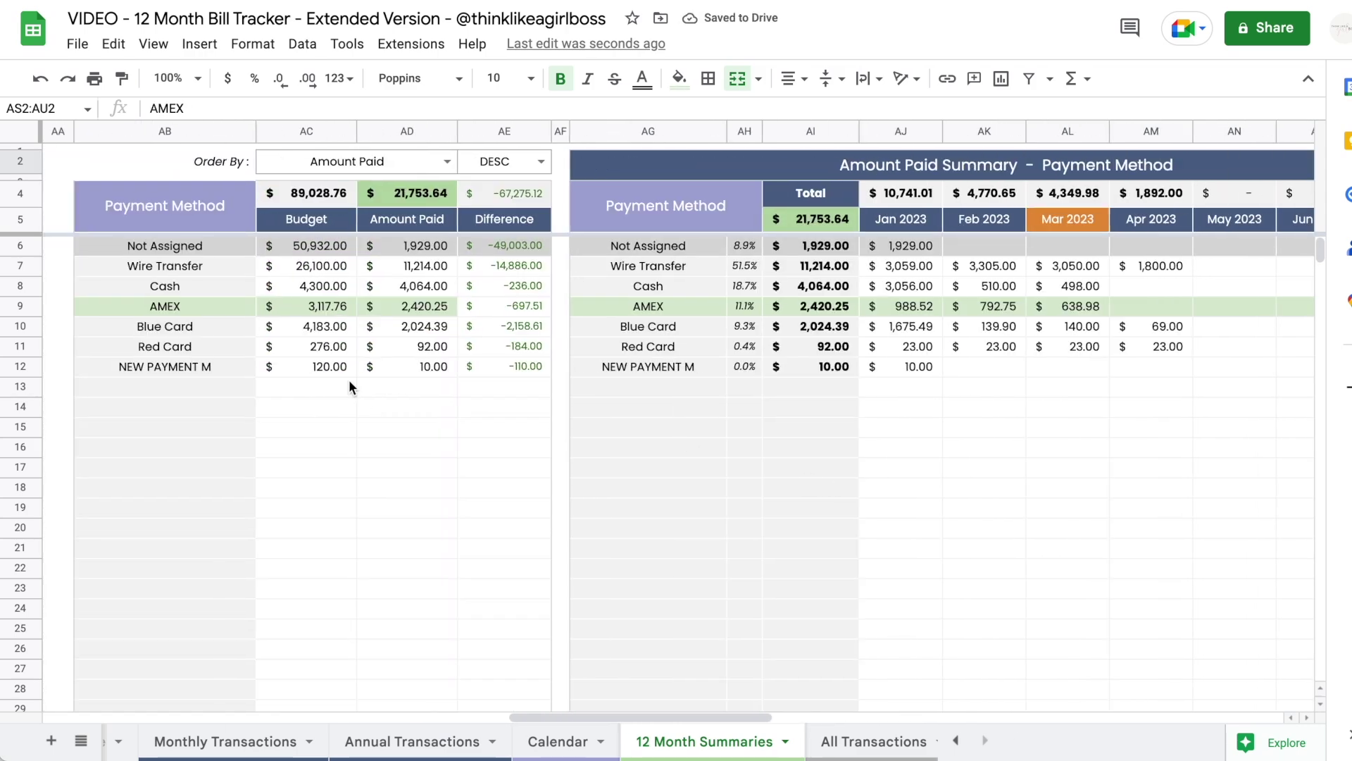
pyautogui.hscroll(10, 349, 381)
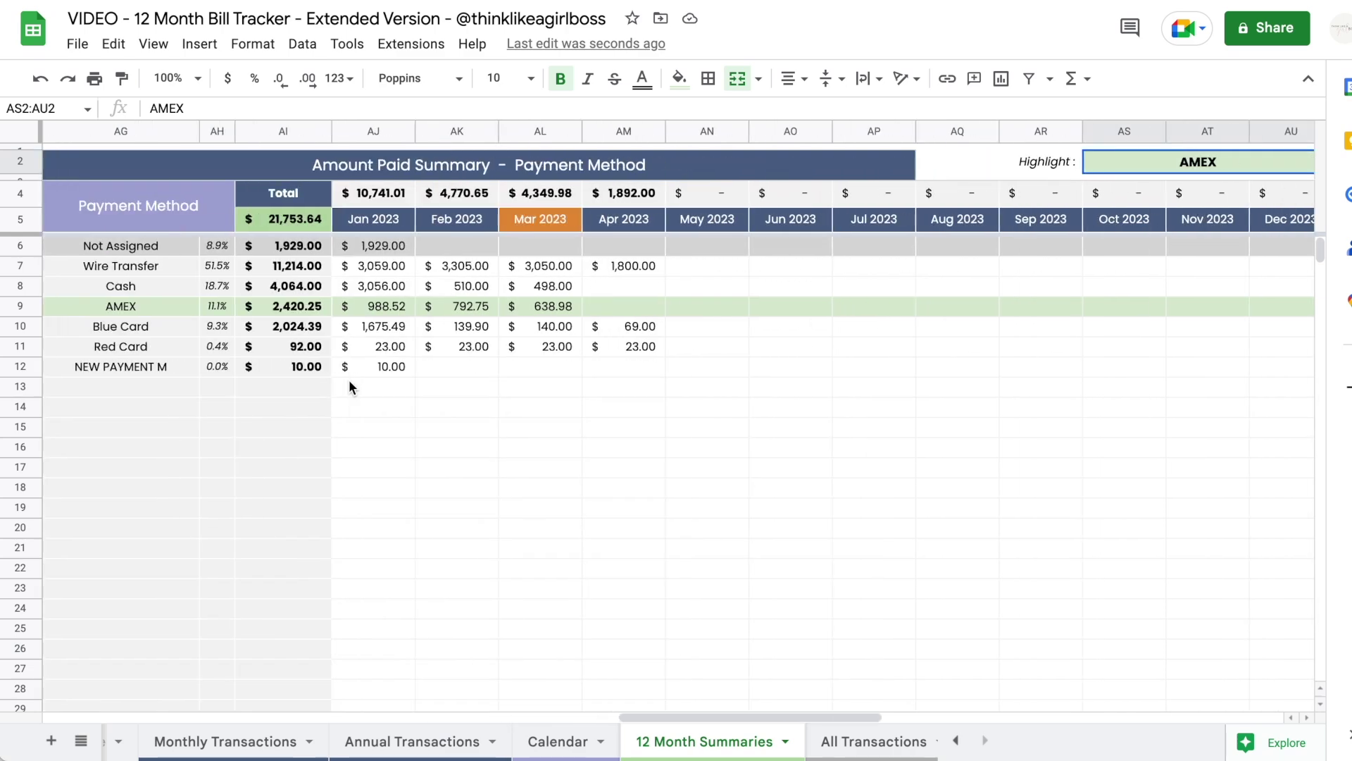
pyautogui.hscroll(8, 350, 382)
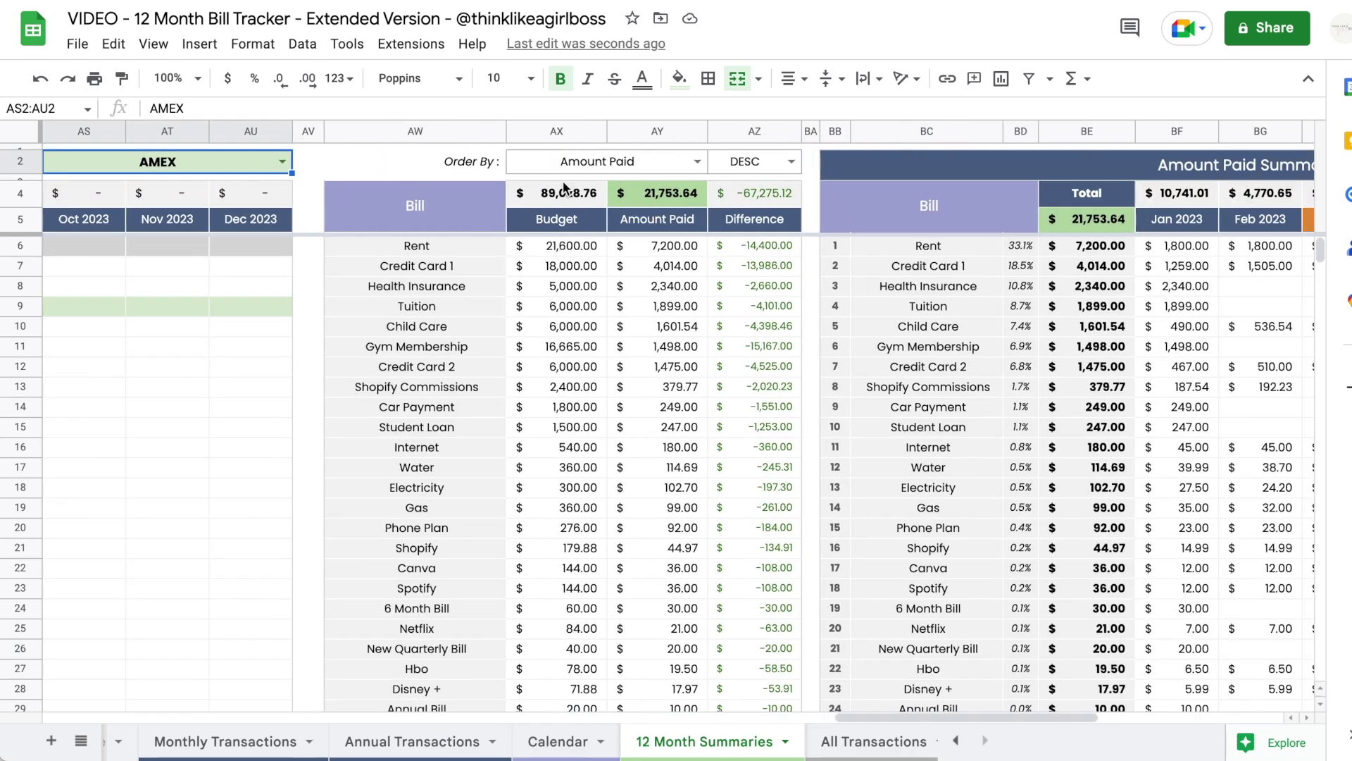
# - Look over the pending and paid lists of all transactions and the March 2023 calendar, and open the customization sheet's payment methods and bill categories
pyautogui.click(849, 742)
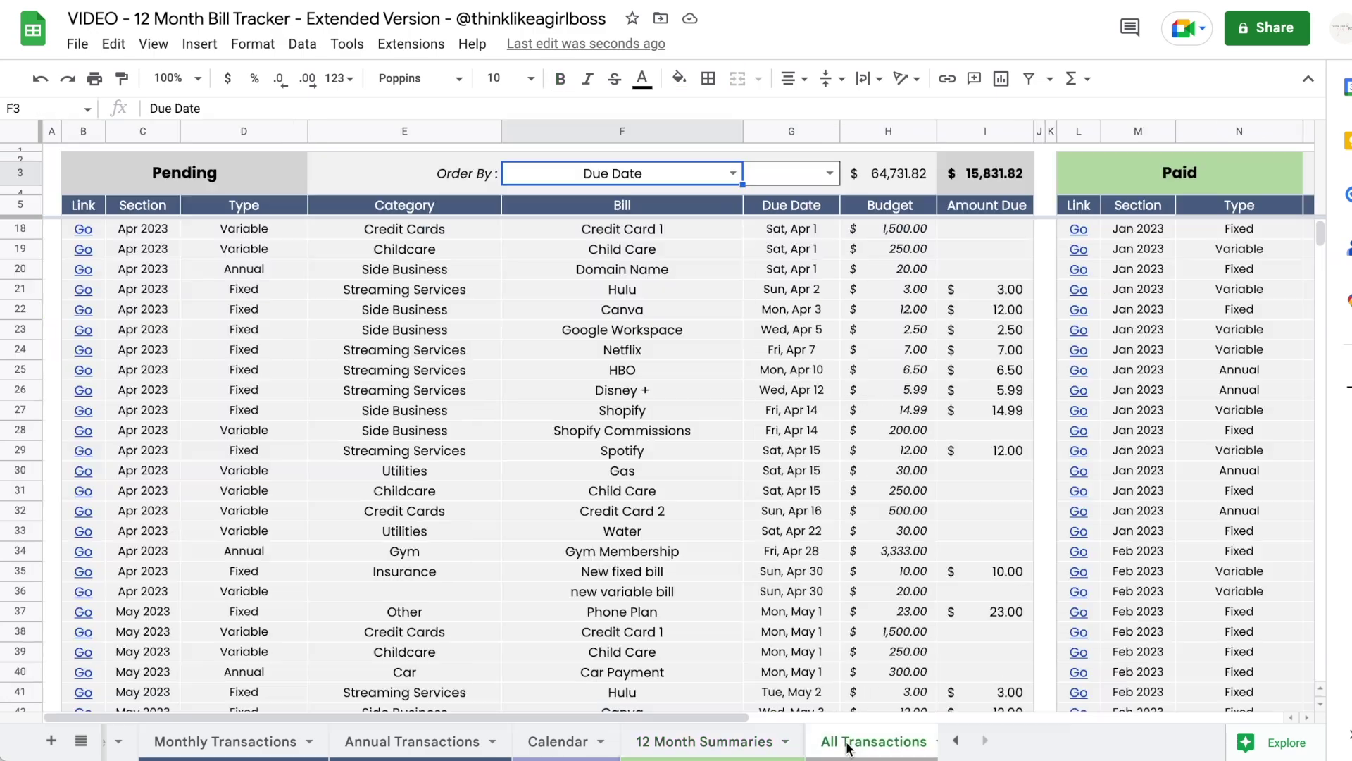
pyautogui.hscroll(10, 893, 473)
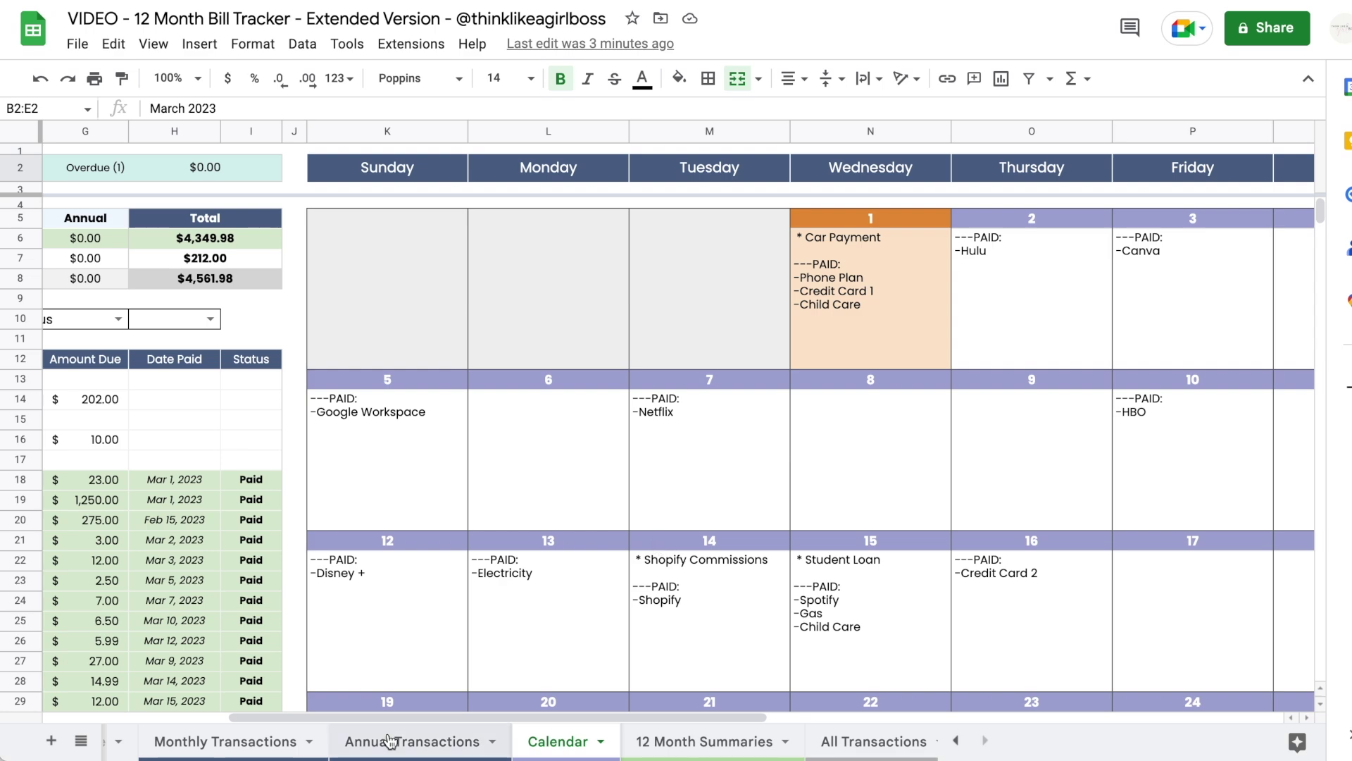
pyautogui.scroll(3, 386, 739)
pyautogui.click(324, 743)
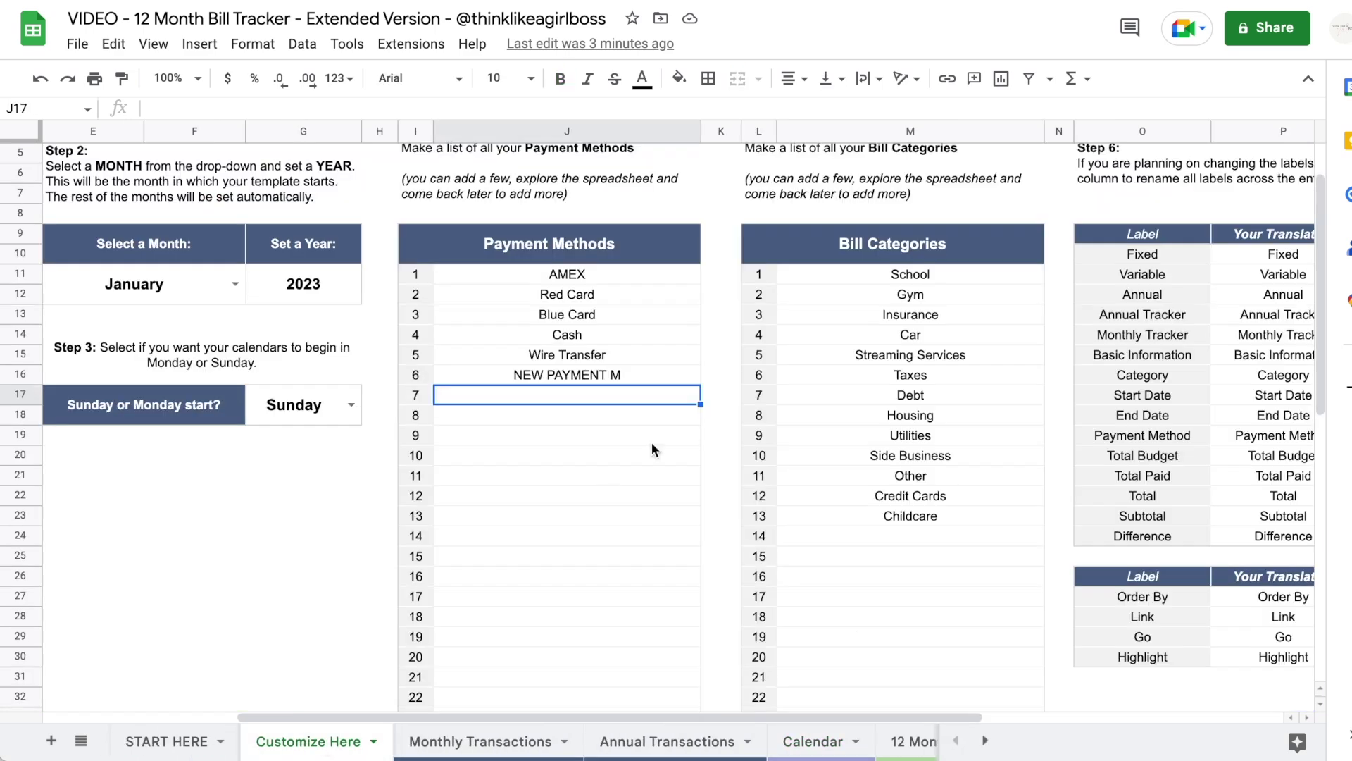